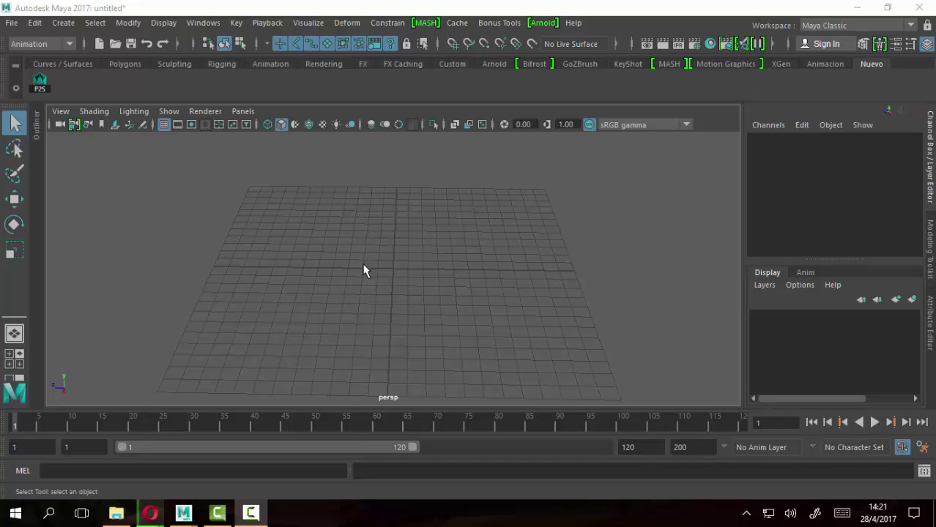
# Create a polygon sphere (pSphere1) at the origin and maximize the side view.
pyautogui.press('space')
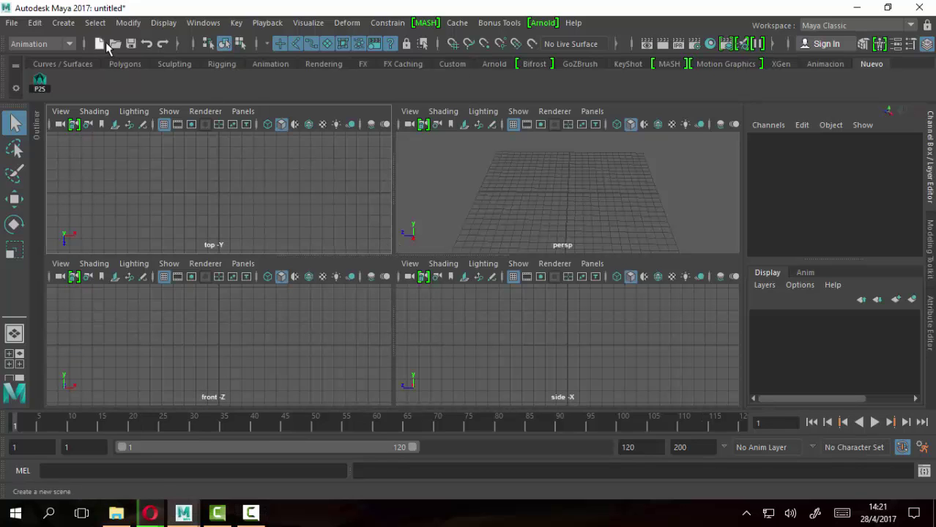
pyautogui.click(63, 23)
pyautogui.moveTo(104, 71)
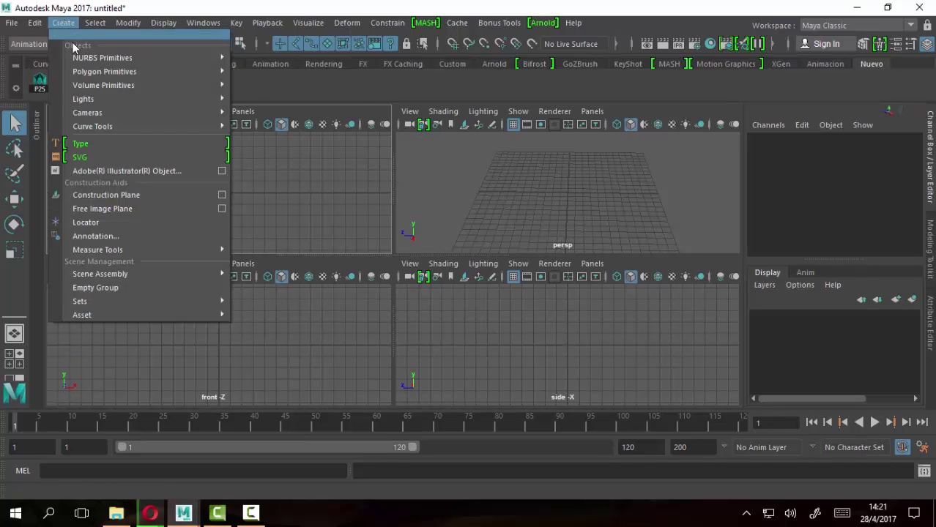
pyautogui.click(260, 84)
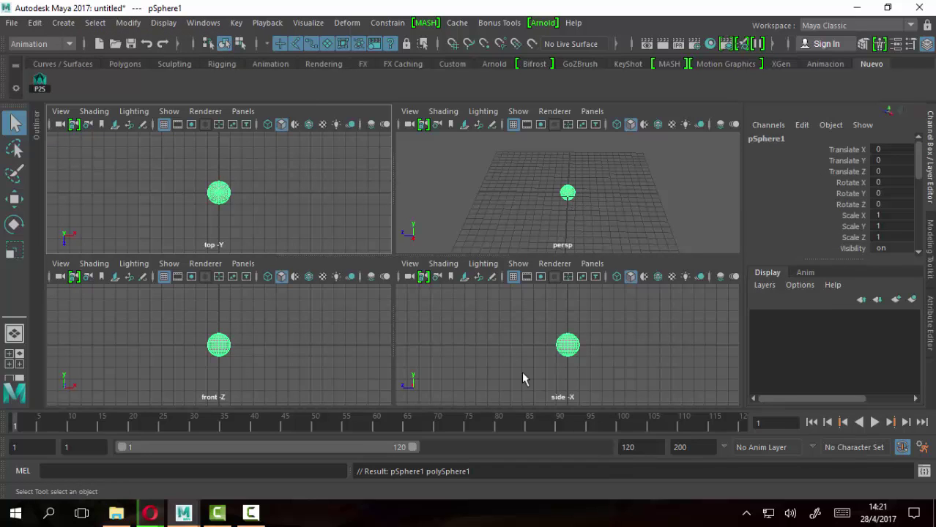
pyautogui.click(564, 349)
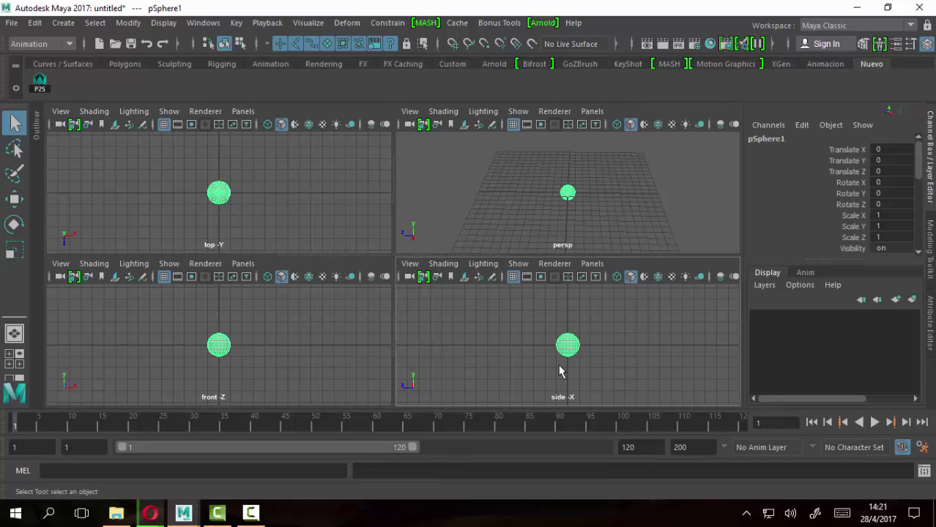
pyautogui.press('space')
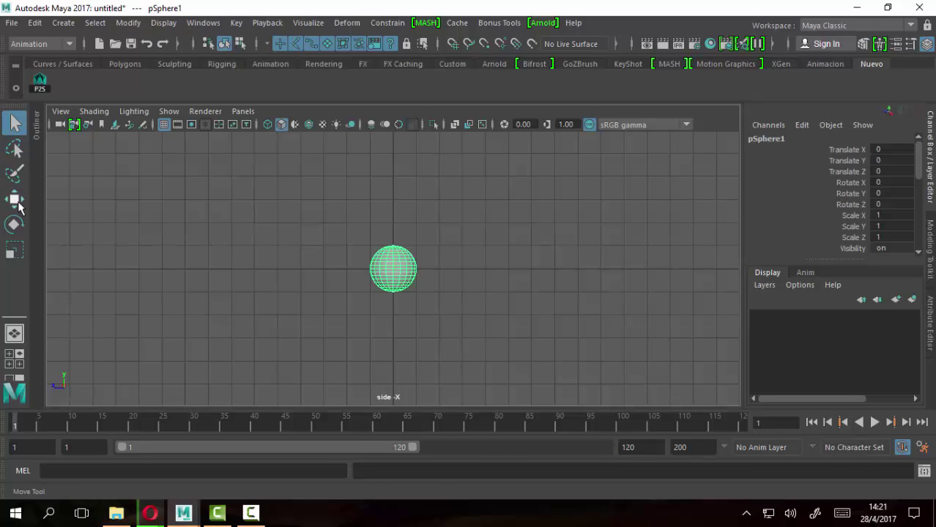
# Activate the Move Tool on pSphere1 with Axis Orientation set to World.
pyautogui.click(14, 199)
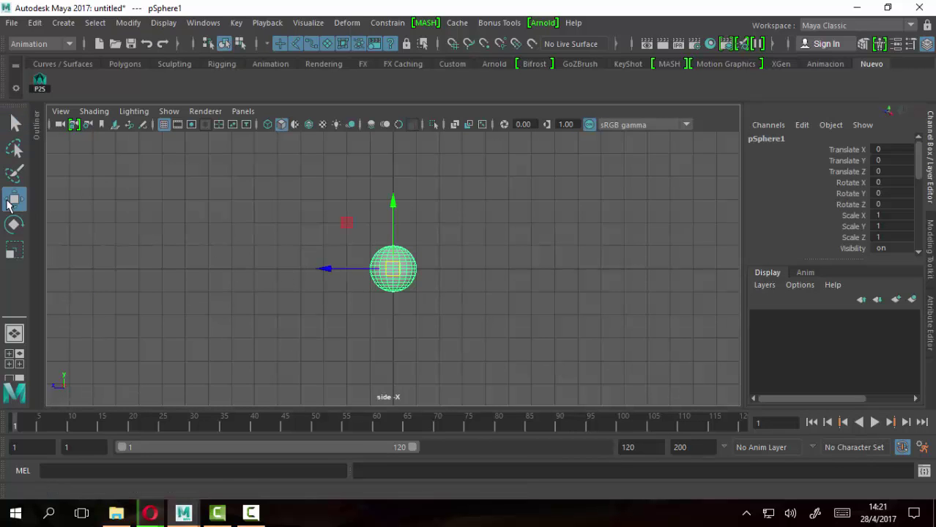
pyautogui.doubleClick(14, 198)
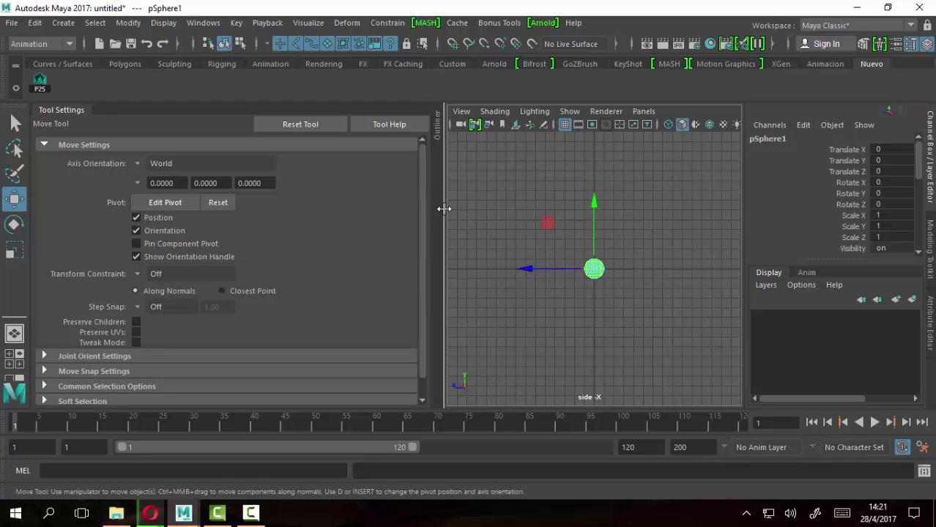
pyautogui.moveTo(444, 209); pyautogui.dragTo(361, 207)
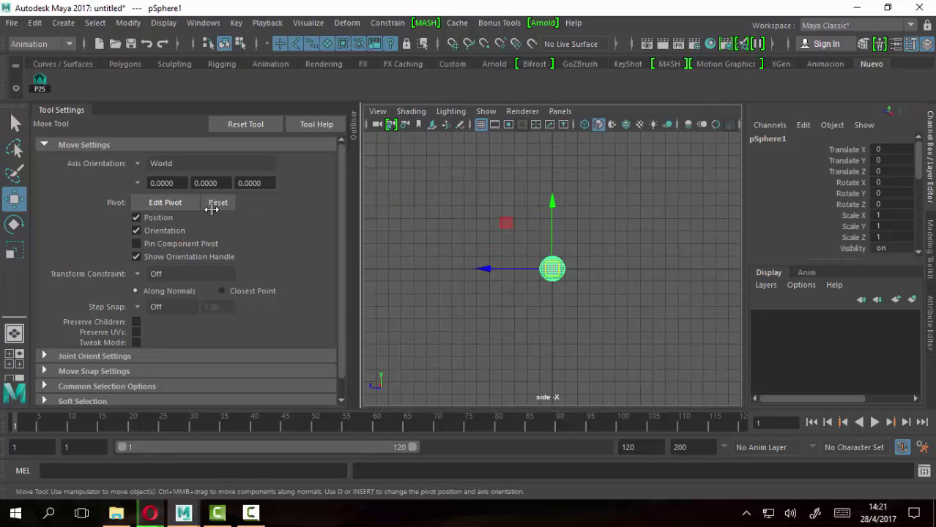
pyautogui.click(141, 160)
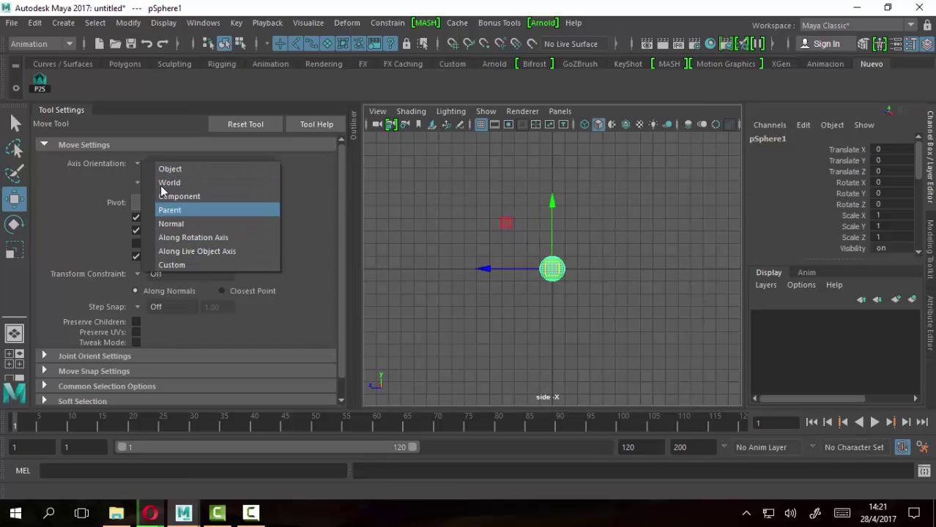
pyautogui.click(170, 182)
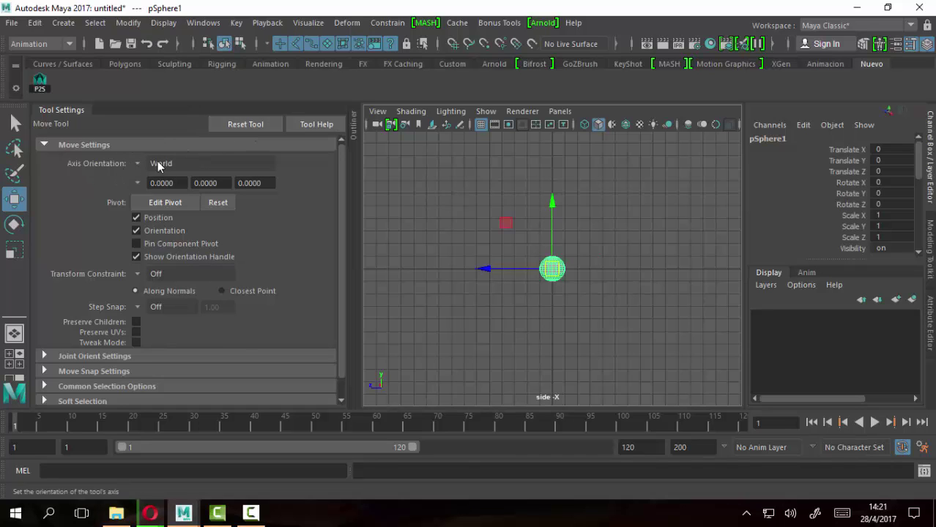
pyautogui.click(62, 111)
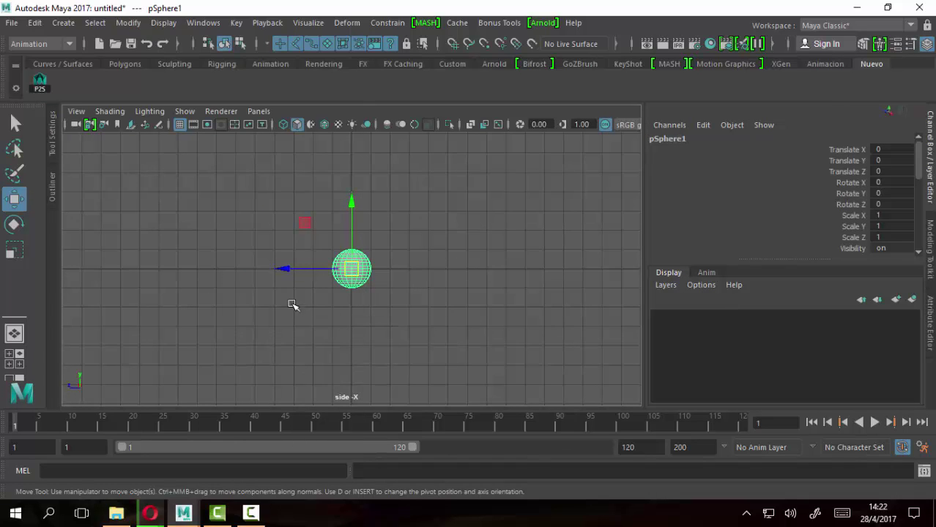
# Slide the sphere along Z and set its Translate Z to 6.
pyautogui.moveTo(298, 269); pyautogui.dragTo(165, 269)
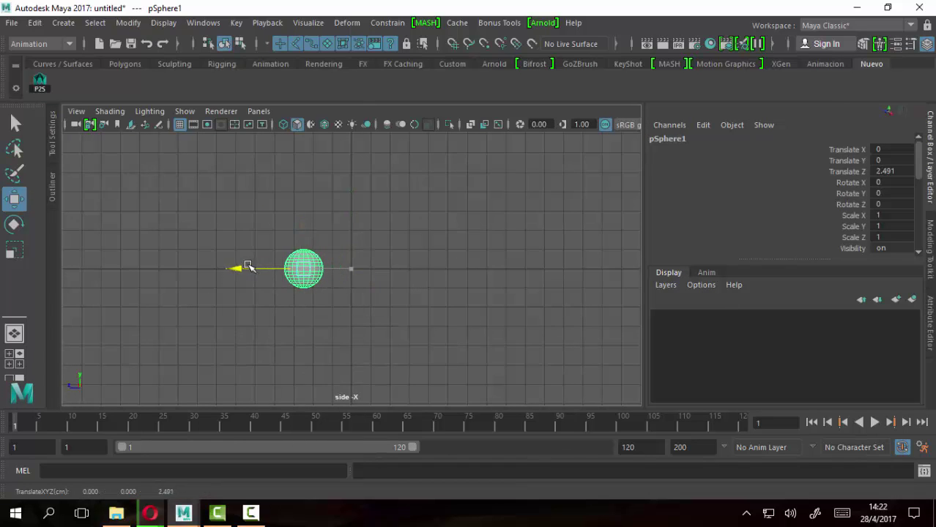
pyautogui.click(879, 171)
pyautogui.write('6')
pyautogui.press('Return')
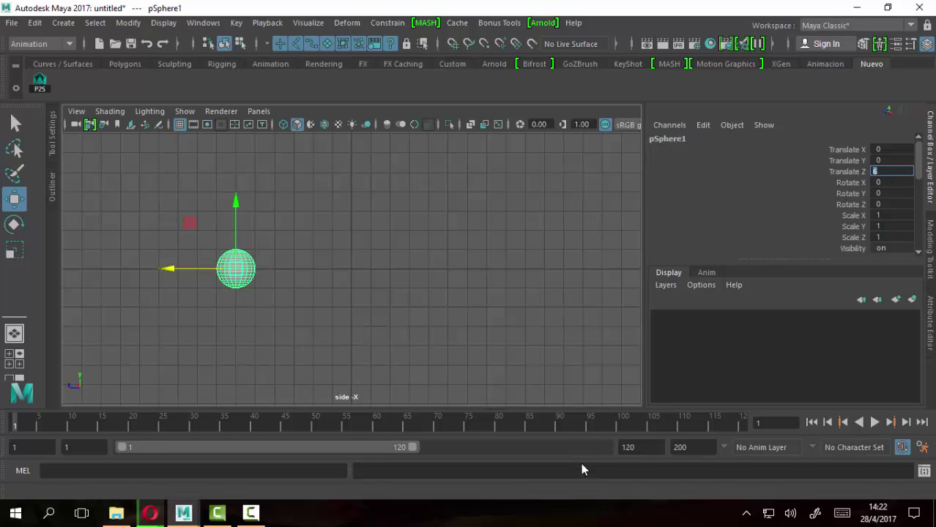
# Key the Translate Z channel at frame 1 with Key Selected.
pyautogui.click(811, 172)
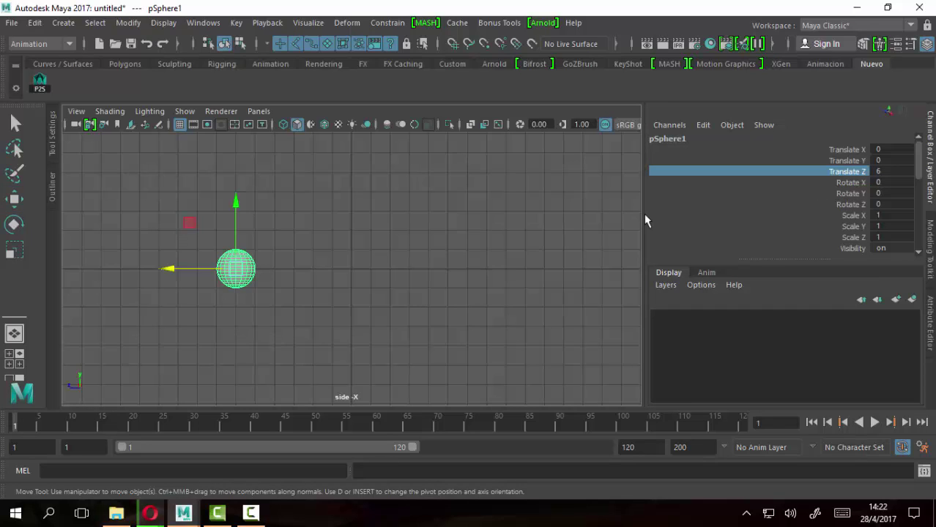
pyautogui.moveTo(643, 214); pyautogui.dragTo(744, 213)
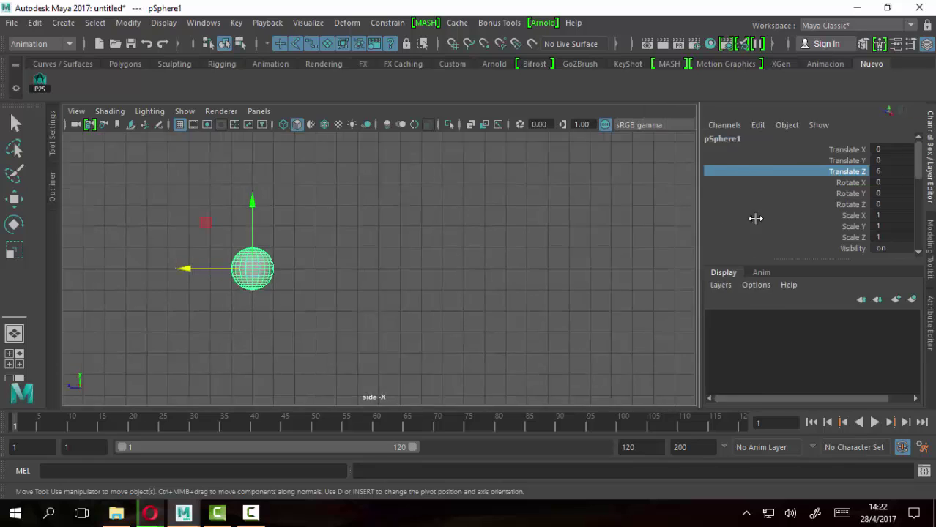
pyautogui.rightClick(781, 175)
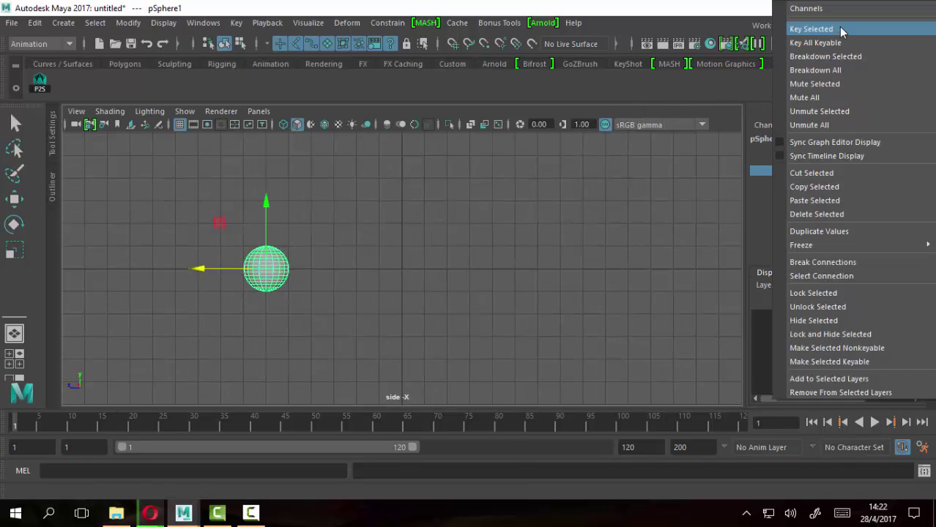
pyautogui.click(812, 29)
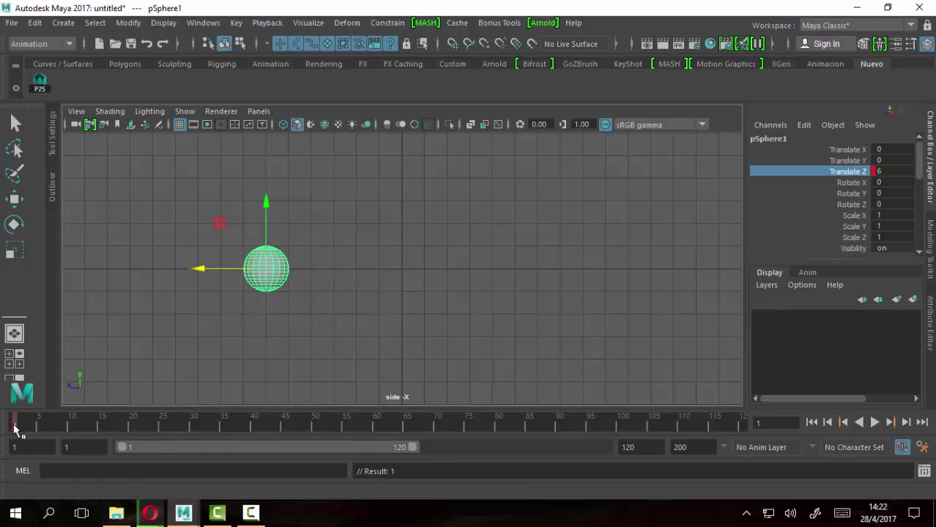
# Play and stop the timeline twice to preview the animation.
pyautogui.hotkey('alt', 'v')
pyautogui.click(45, 427)
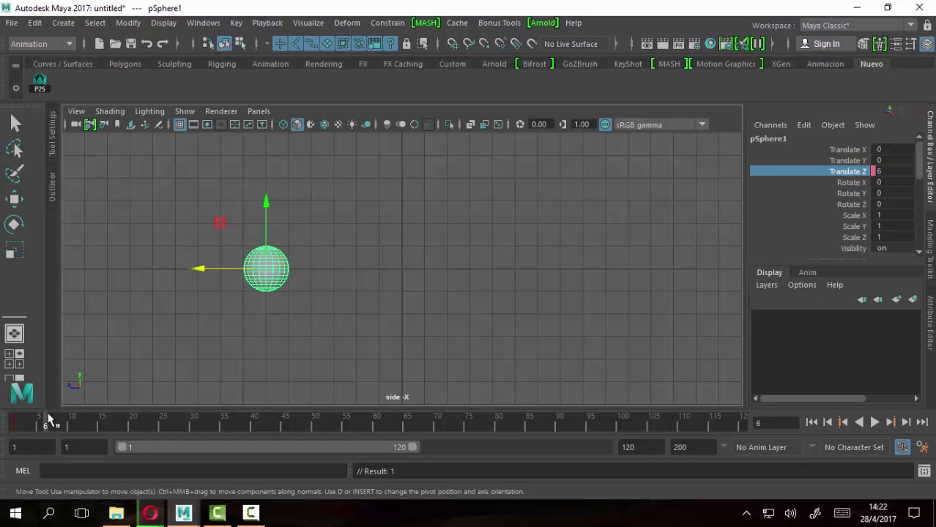
pyautogui.hotkey('alt', 'v')
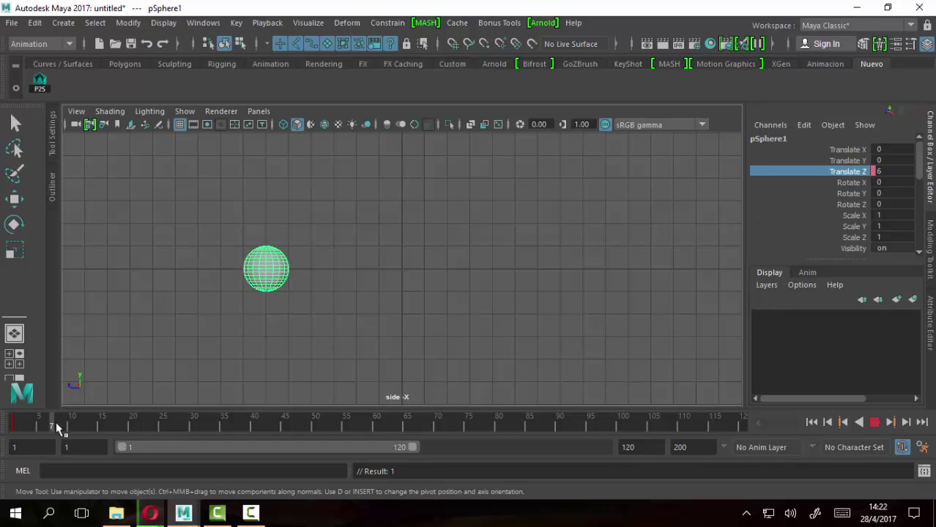
pyautogui.click(70, 427)
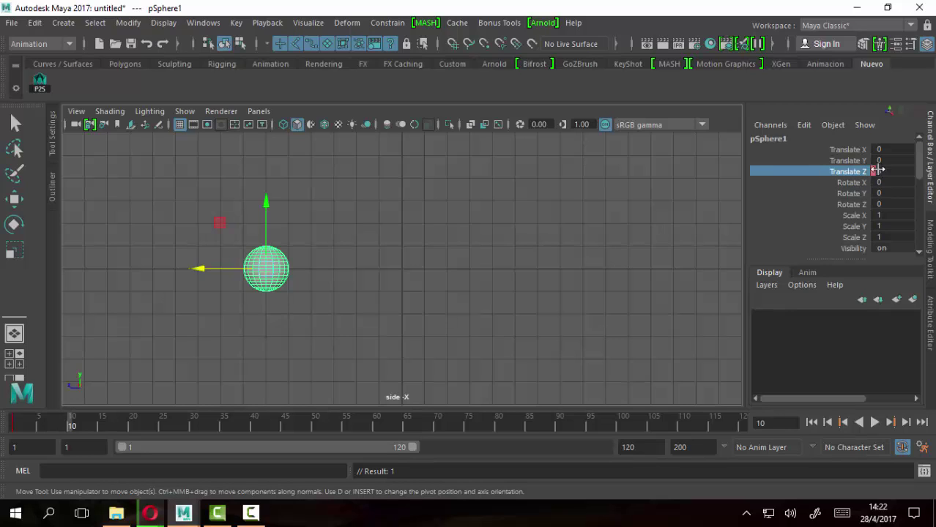
# At frame 15, turn on Auto Keyframe and raise the sphere to about Translate Y 5.788.
pyautogui.moveTo(70, 425); pyautogui.dragTo(11, 442)
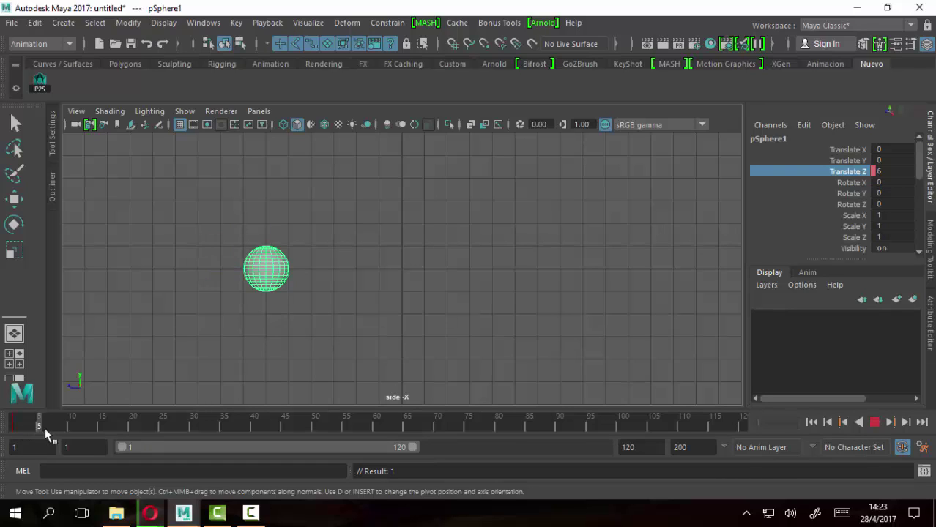
pyautogui.moveTo(18, 425); pyautogui.dragTo(78, 435)
pyautogui.moveTo(102, 434); pyautogui.dragTo(102, 435)
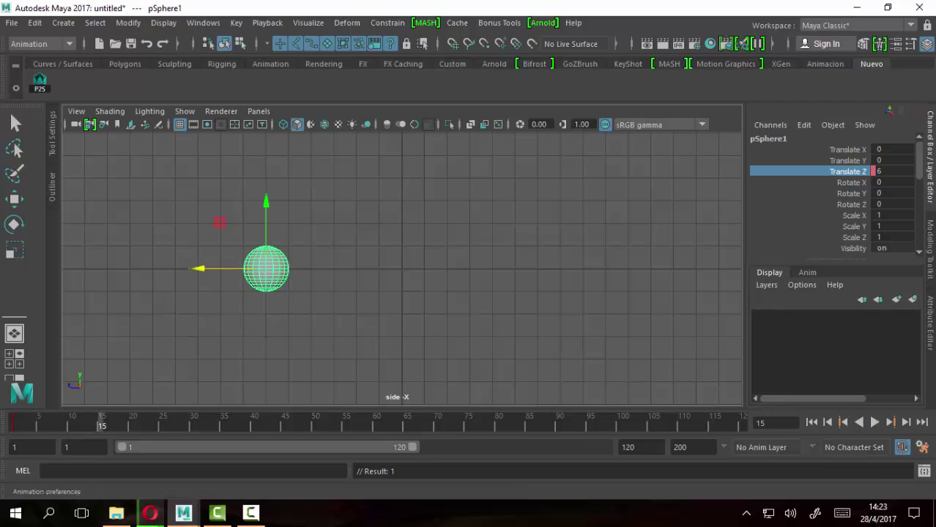
pyautogui.click(903, 448)
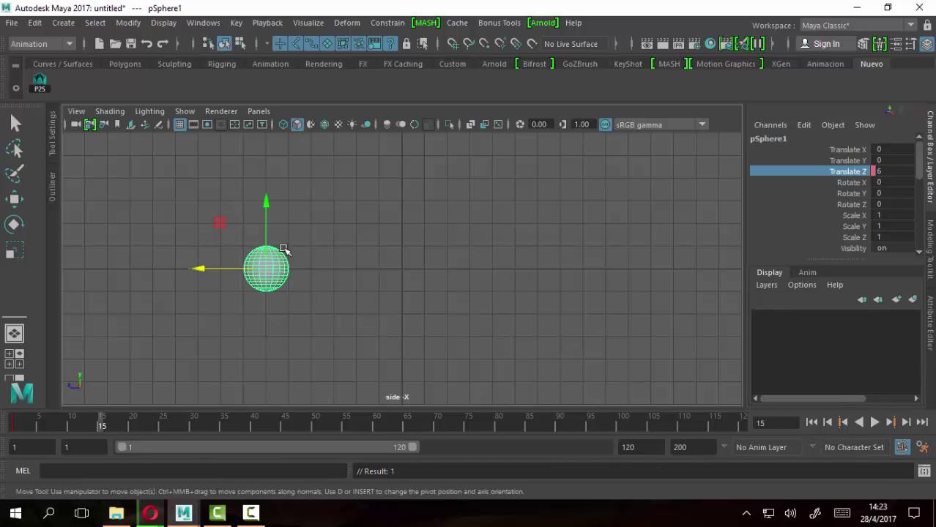
pyautogui.moveTo(219, 222)
pyautogui.mouseDown()
pyautogui.moveTo(351, 159)
pyautogui.moveTo(360, 93)
pyautogui.mouseUp()
# Set Translate Y to 6 at frame 15 and key that channel.
pyautogui.keyDown('alt'); pyautogui.moveTo(453, 213); pyautogui.dragTo(439, 277, button='middle'); pyautogui.keyUp('alt')
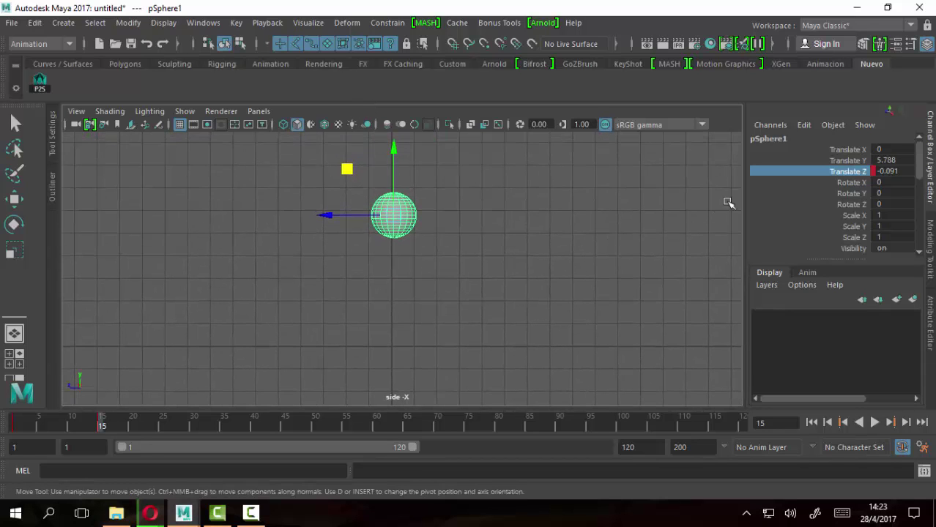
pyautogui.click(895, 160)
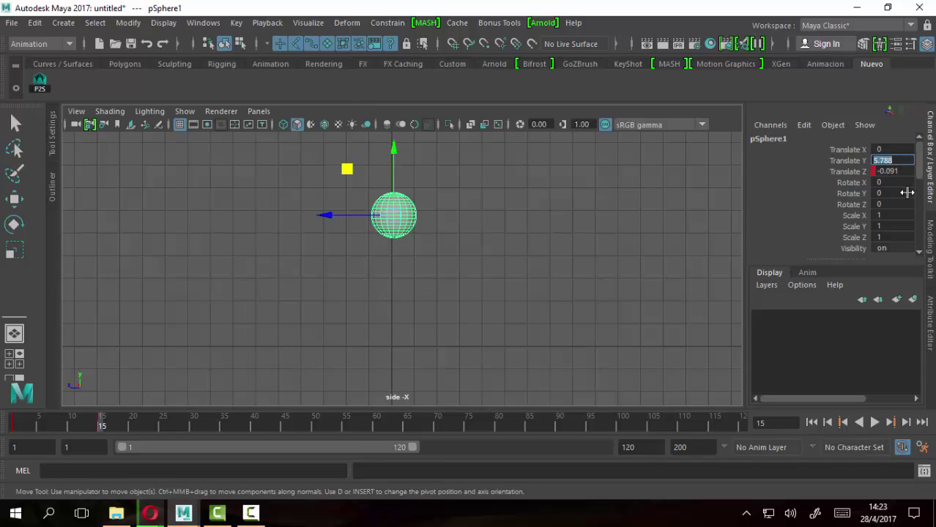
pyautogui.write('6')
pyautogui.press('Return')
pyautogui.click(854, 161)
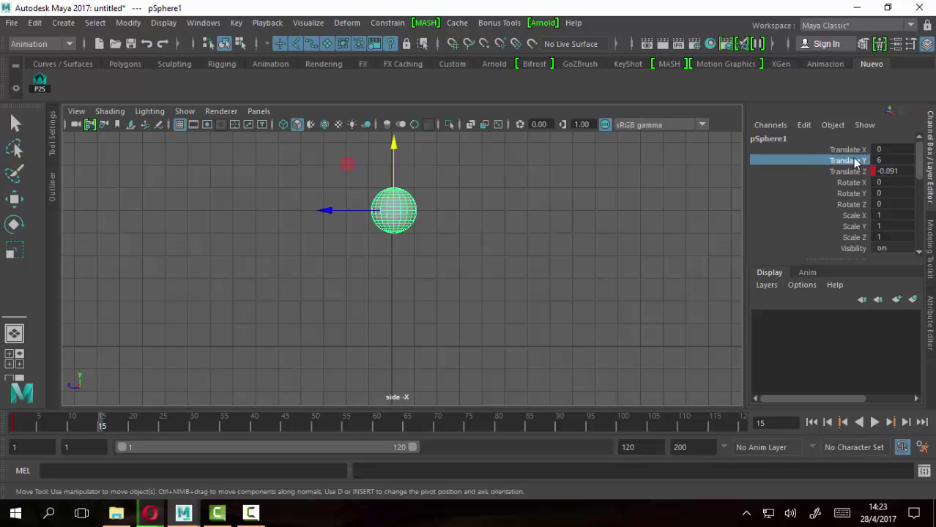
pyautogui.rightClick(842, 163)
pyautogui.click(813, 28)
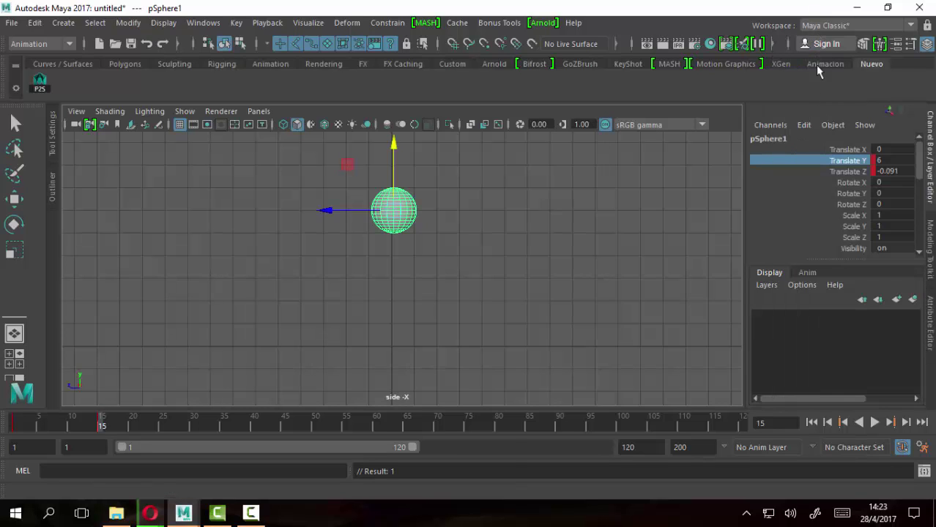
# Key Translate X, Y and Z at frame 15 and play the motion.
pyautogui.click(854, 150)
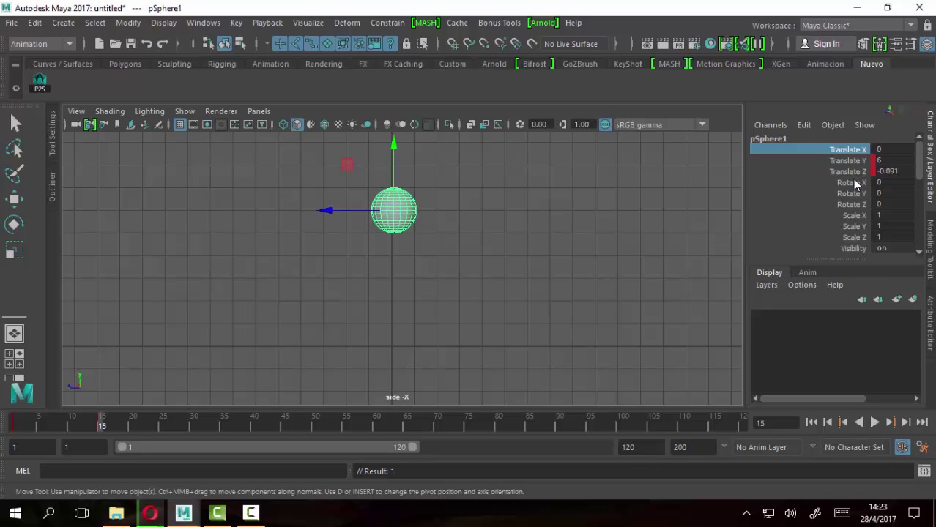
pyautogui.keyDown('shift'); pyautogui.click(853, 171); pyautogui.keyUp('shift')
pyautogui.rightClick(852, 169)
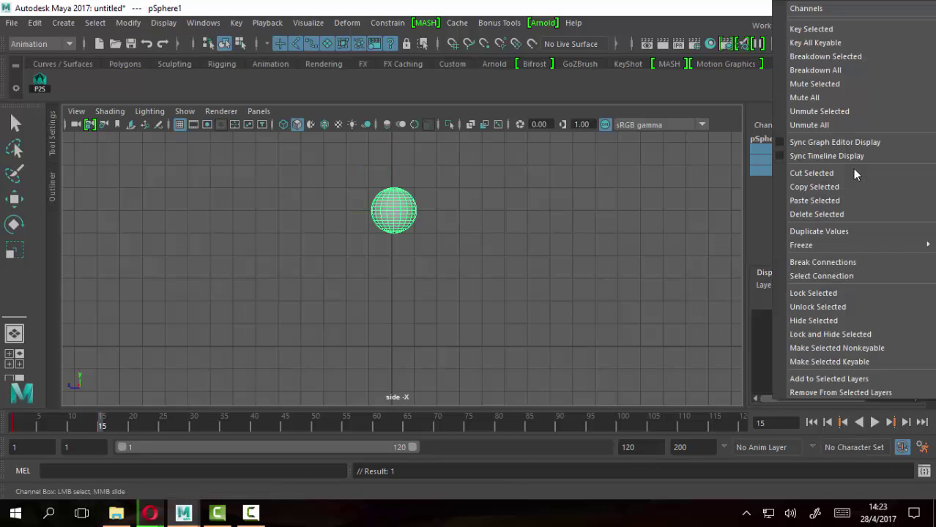
pyautogui.click(811, 30)
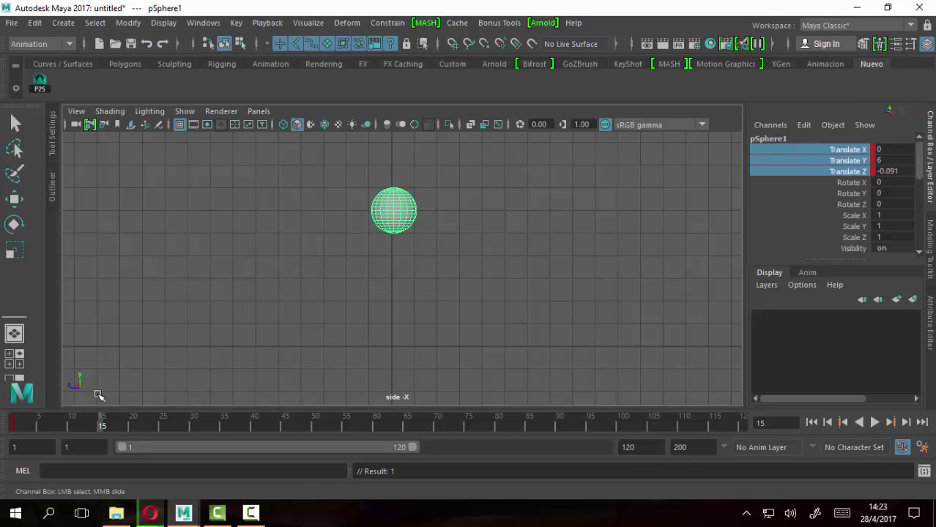
pyautogui.hotkey('alt', 'v')
pyautogui.hotkey('alt', 'v')
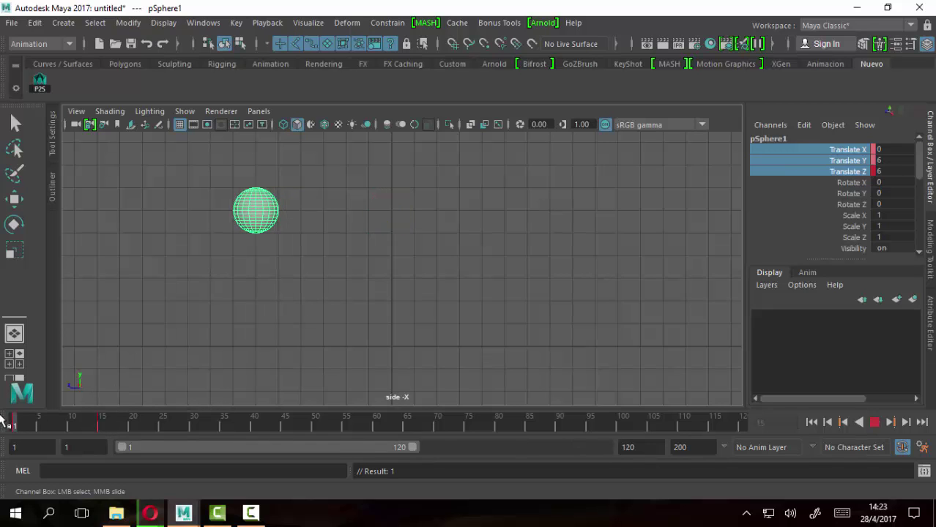
# Key the translate channels at frame 1 with Translate Y set to 0.
pyautogui.rightClick(849, 151)
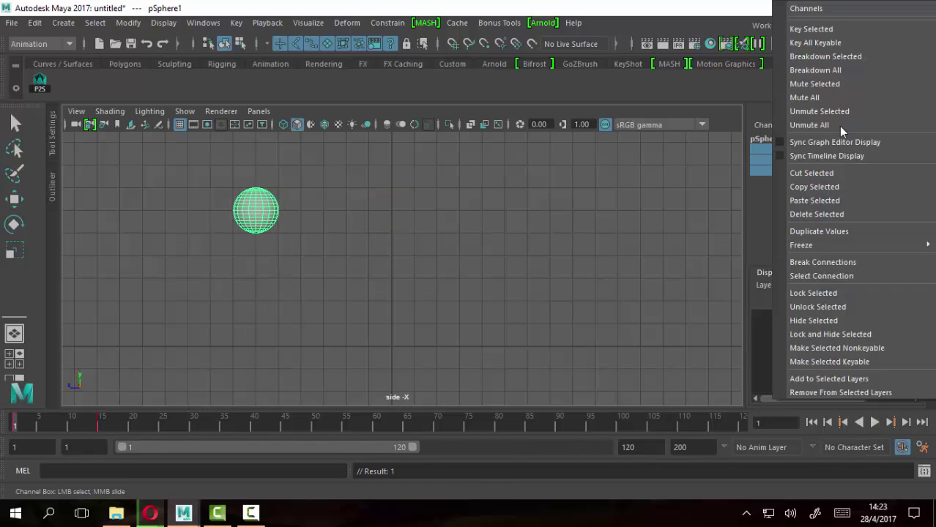
pyautogui.click(815, 27)
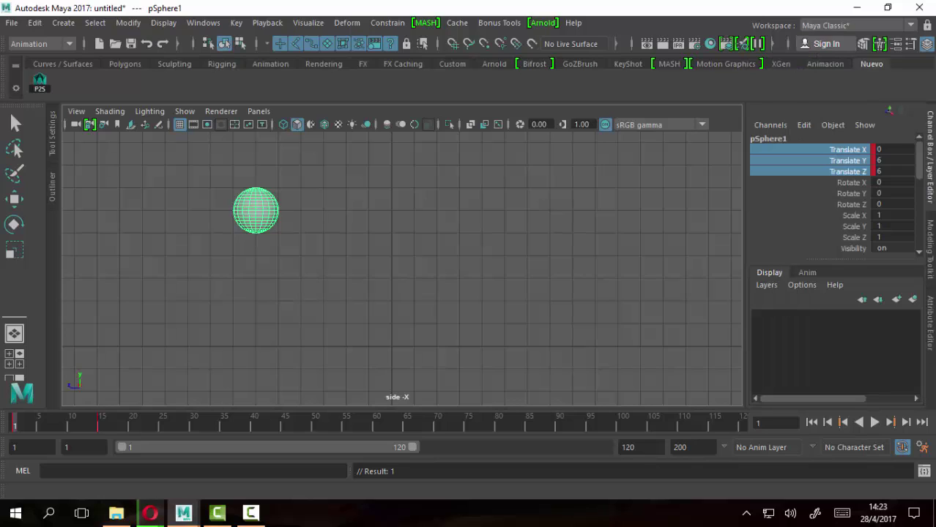
pyautogui.doubleClick(892, 161)
pyautogui.write('0')
pyautogui.press('Return')
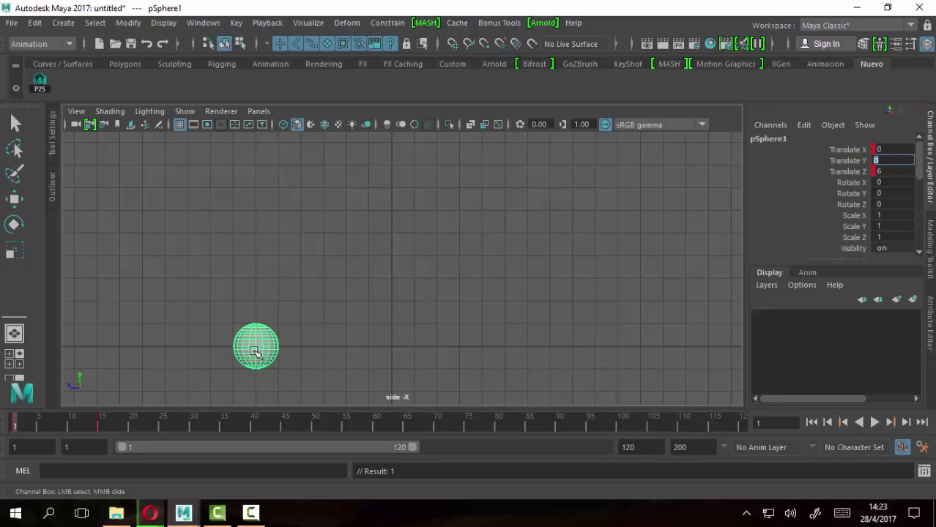
# Play back the rise, then move the current time to frame 30.
pyautogui.hotkey('alt', 'v')
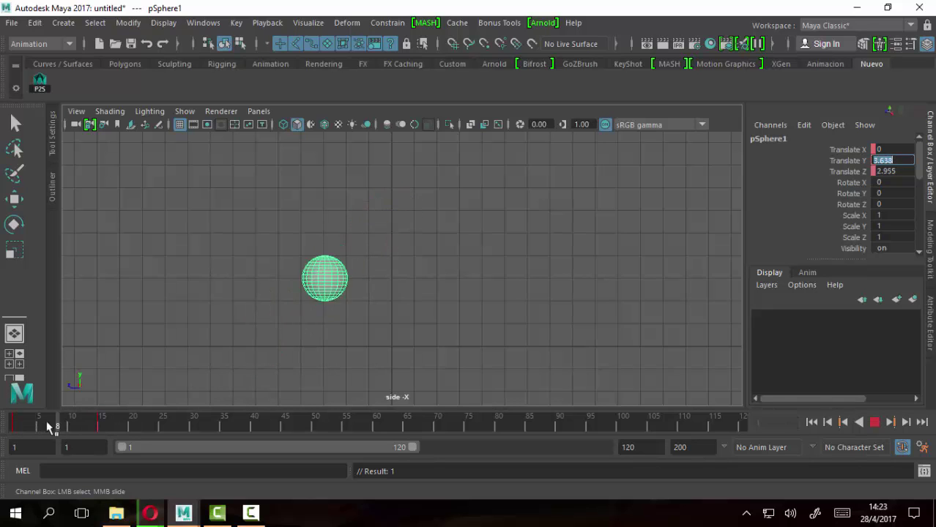
pyautogui.click(101, 426)
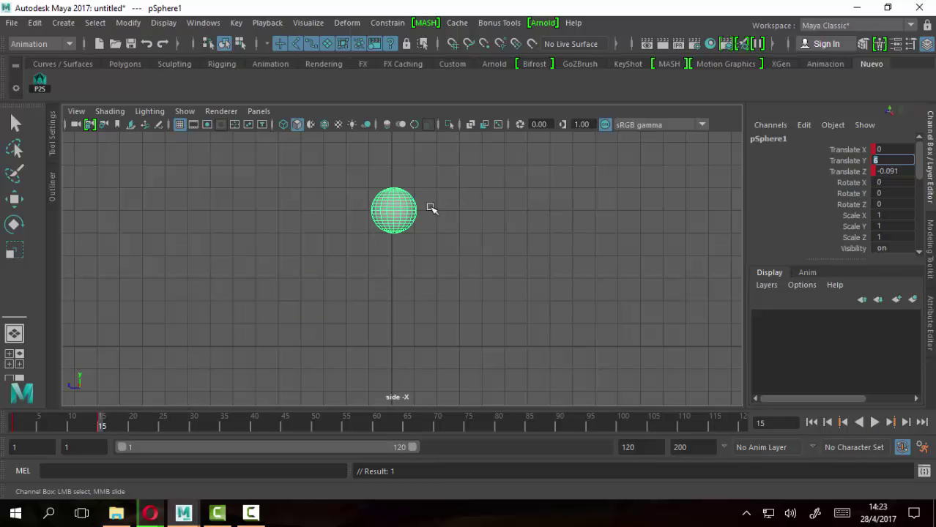
pyautogui.hotkey('alt', 'v')
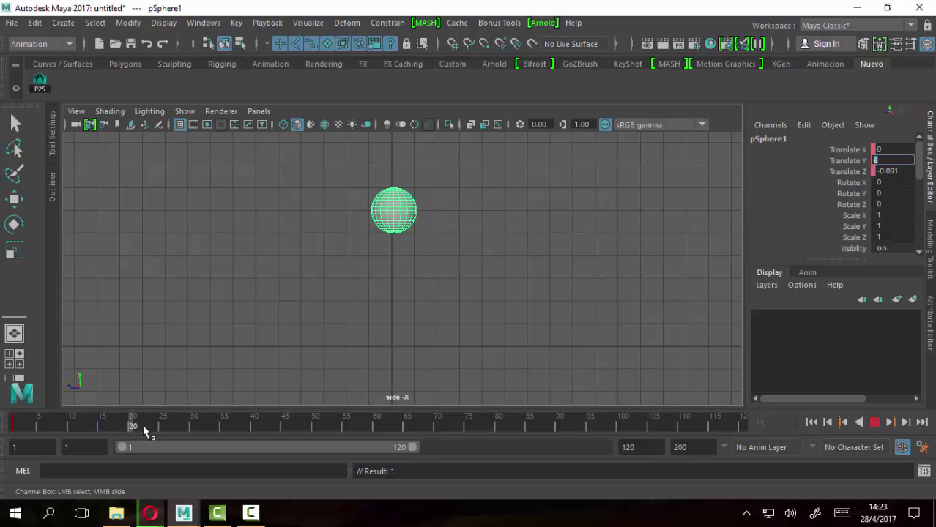
pyautogui.moveTo(184, 431); pyautogui.dragTo(193, 427)
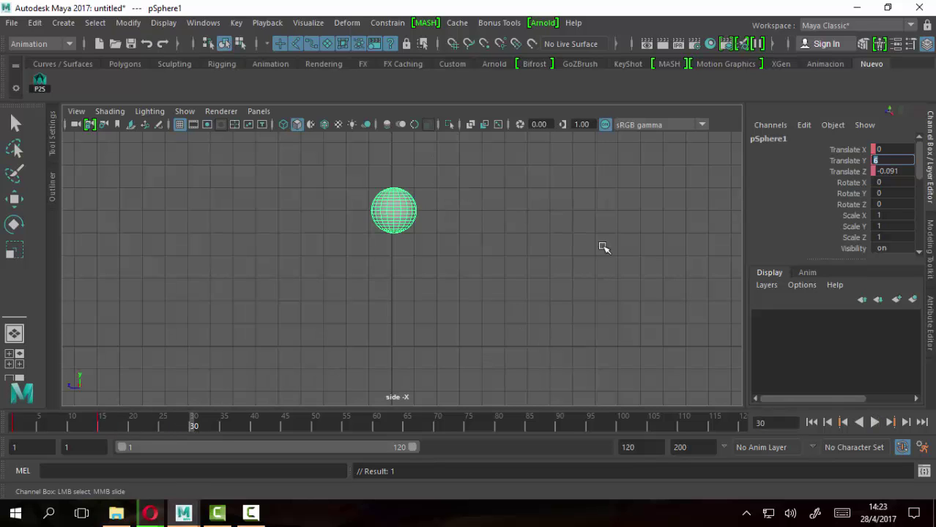
pyautogui.click(15, 199)
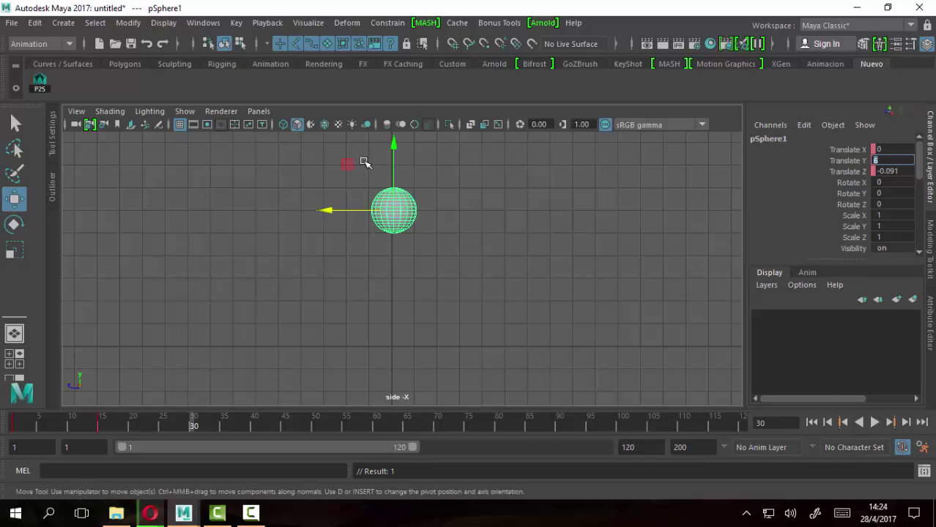
# At frame 30, set Translate Y 0 and Z -6 and key the translate channels.
pyautogui.moveTo(347, 164); pyautogui.dragTo(550, 329)
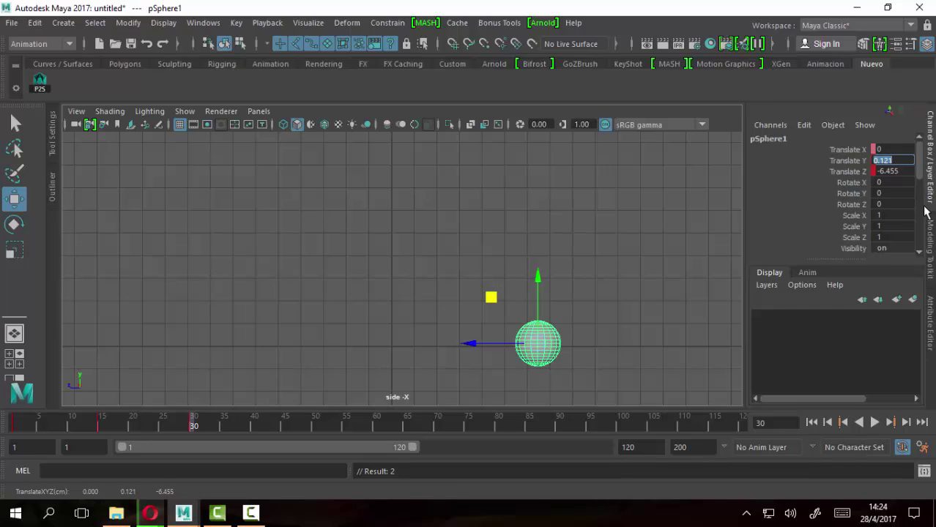
pyautogui.write('0')
pyautogui.press('Return')
pyautogui.press('Tab')
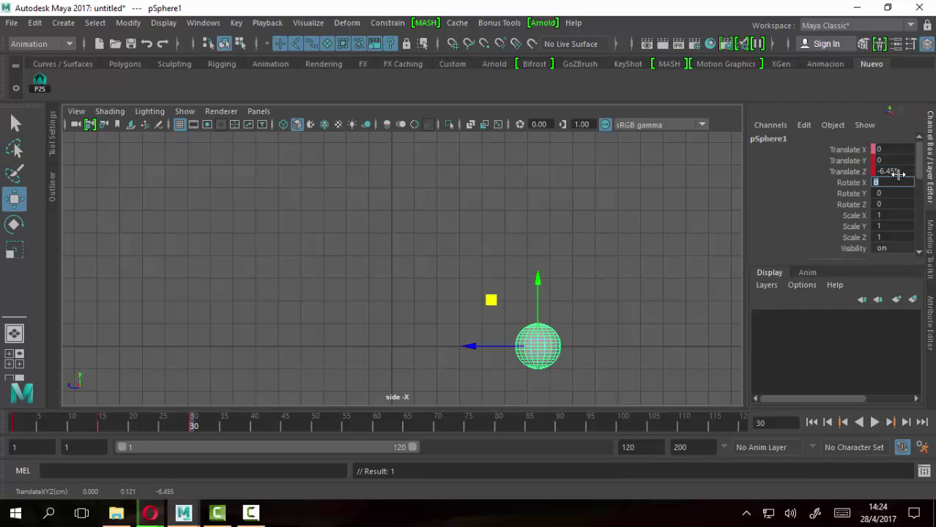
pyautogui.write('-6')
pyautogui.press('Return')
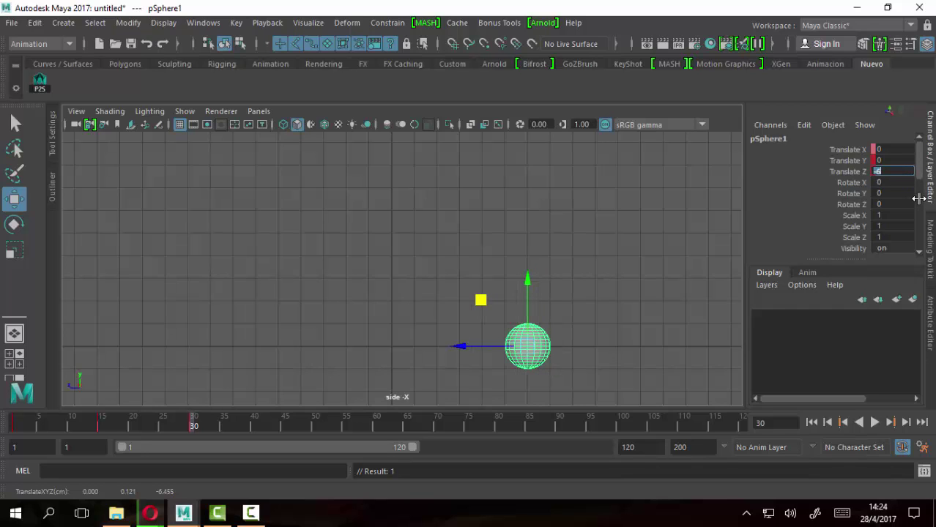
pyautogui.click(854, 150)
pyautogui.rightClick(856, 150)
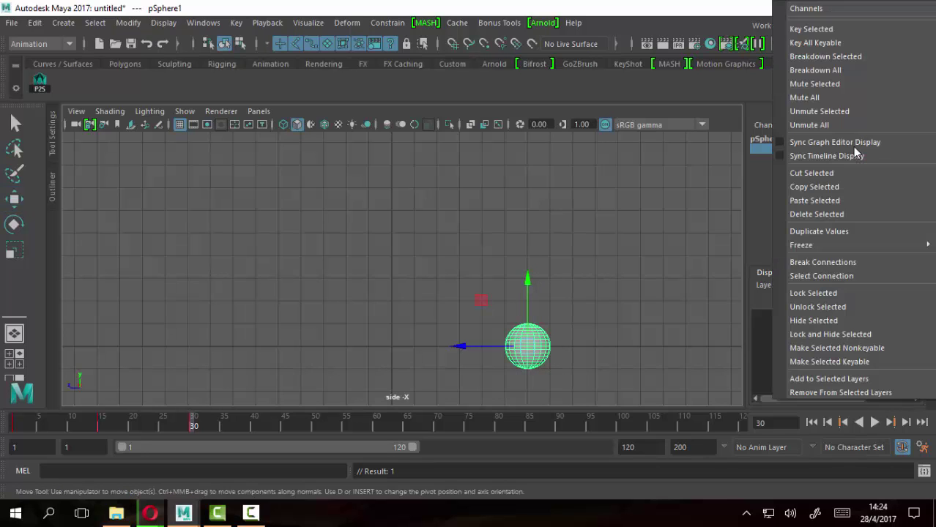
pyautogui.click(810, 33)
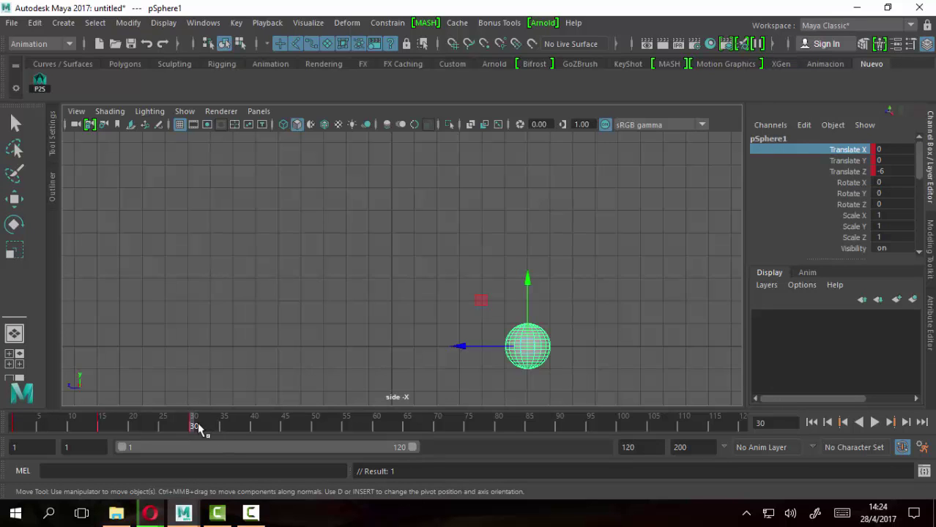
# Play back the hop, then view it in perspective with the sphere deselected.
pyautogui.hotkey('alt', 'v')
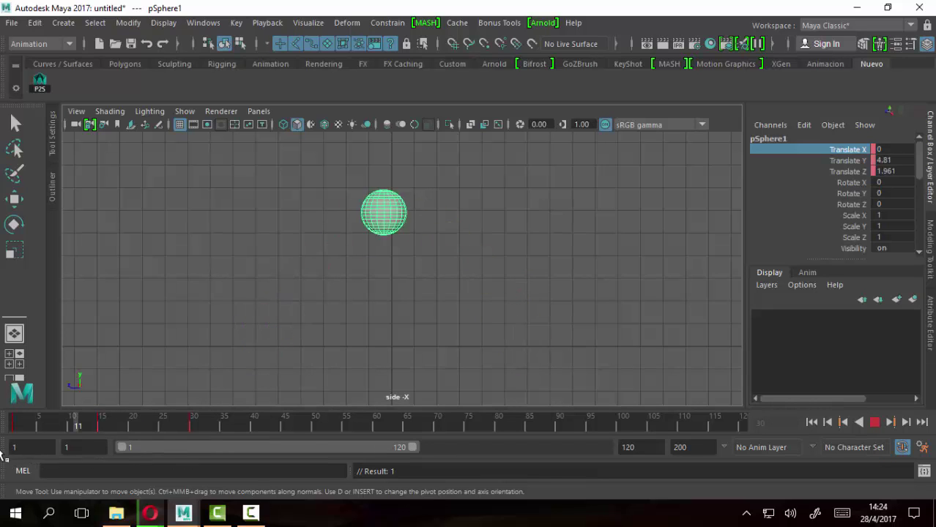
pyautogui.hotkey('alt', 'v')
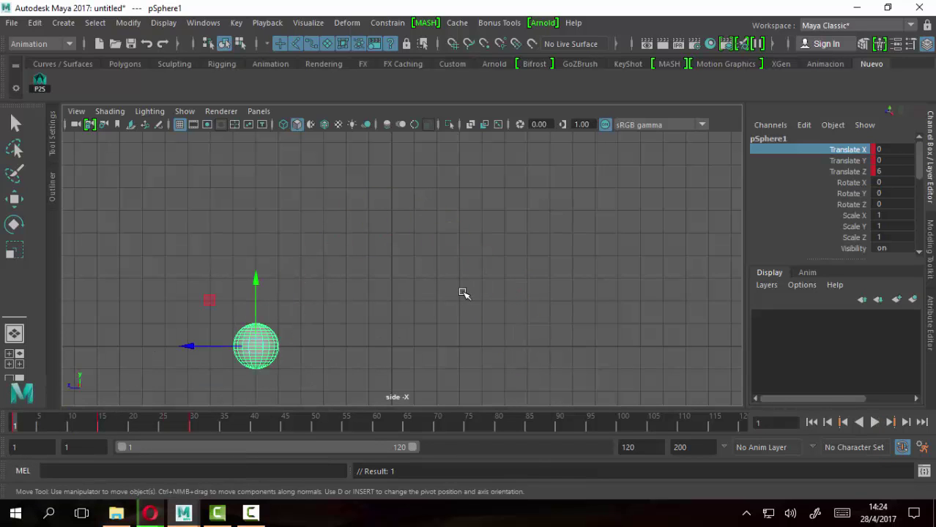
pyautogui.press('space')
pyautogui.press('space')
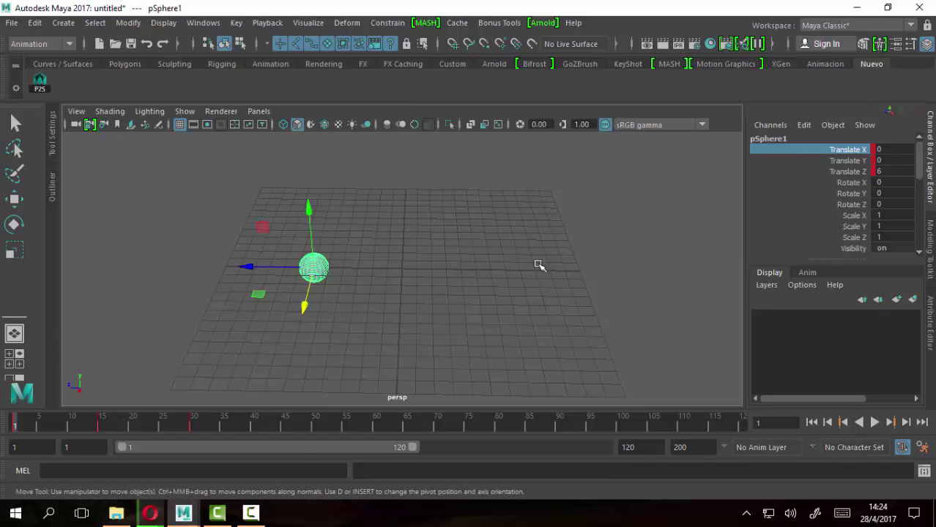
pyautogui.moveTo(368, 294)
pyautogui.keyDown('alt'); pyautogui.mouseDown()
pyautogui.moveTo(418, 277)
pyautogui.moveTo(456, 296)
pyautogui.mouseUp(); pyautogui.keyUp('alt')
pyautogui.click(468, 291)
# Play the 30-frame hop in perspective, orbit to a flatter angle, then go to the top view.
pyautogui.hotkey('alt', 'v')
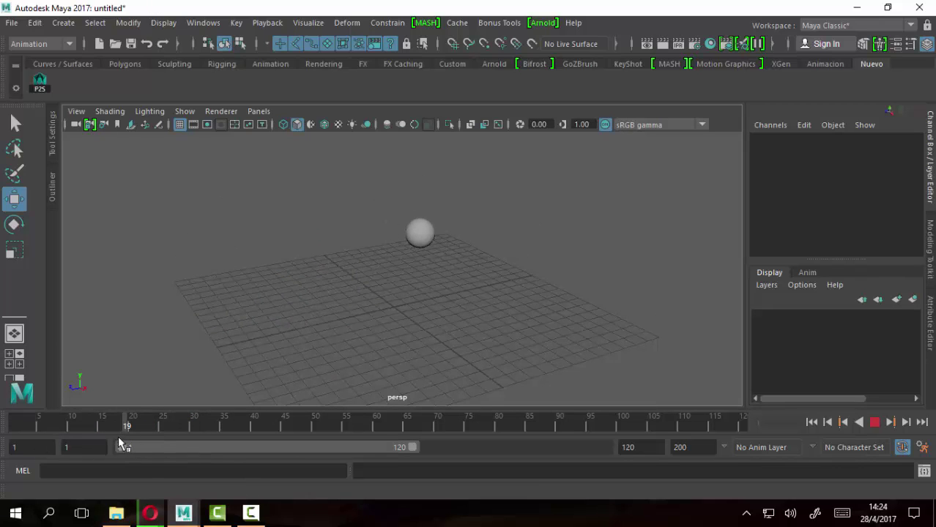
pyautogui.hotkey('alt', 'v')
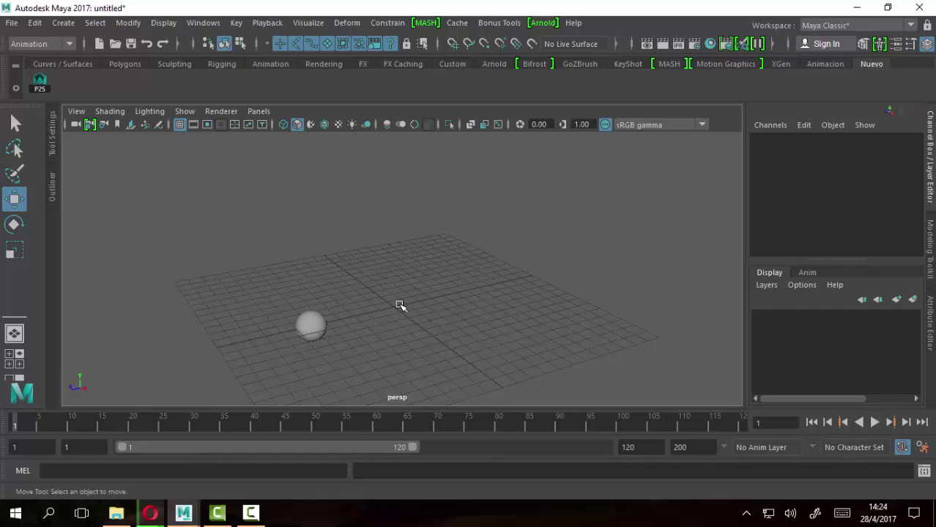
pyautogui.moveTo(449, 313)
pyautogui.keyDown('alt'); pyautogui.mouseDown()
pyautogui.moveTo(504, 337)
pyautogui.moveTo(366, 368)
pyautogui.mouseUp(); pyautogui.keyUp('alt')
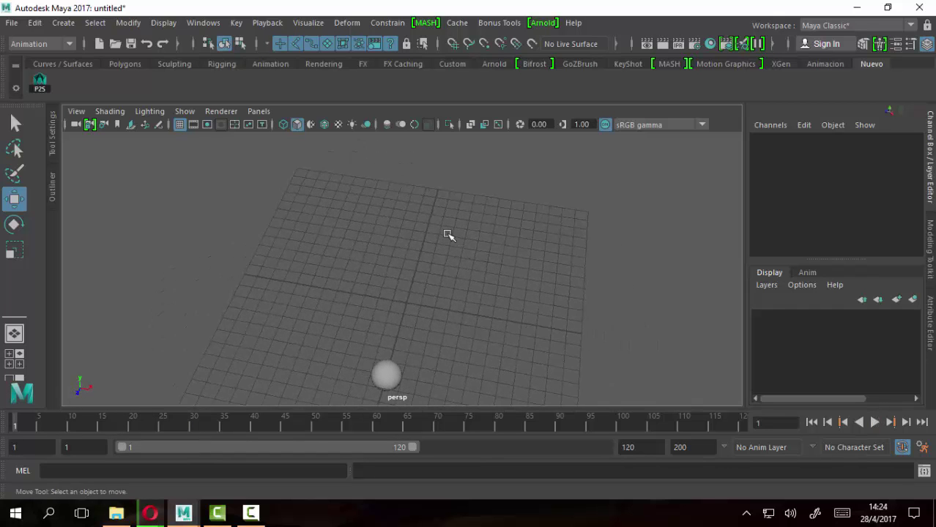
pyautogui.moveTo(410, 334)
pyautogui.keyDown('alt'); pyautogui.mouseDown()
pyautogui.moveTo(495, 326)
pyautogui.moveTo(457, 372)
pyautogui.moveTo(560, 323)
pyautogui.moveTo(595, 336)
pyautogui.mouseUp(); pyautogui.keyUp('alt')
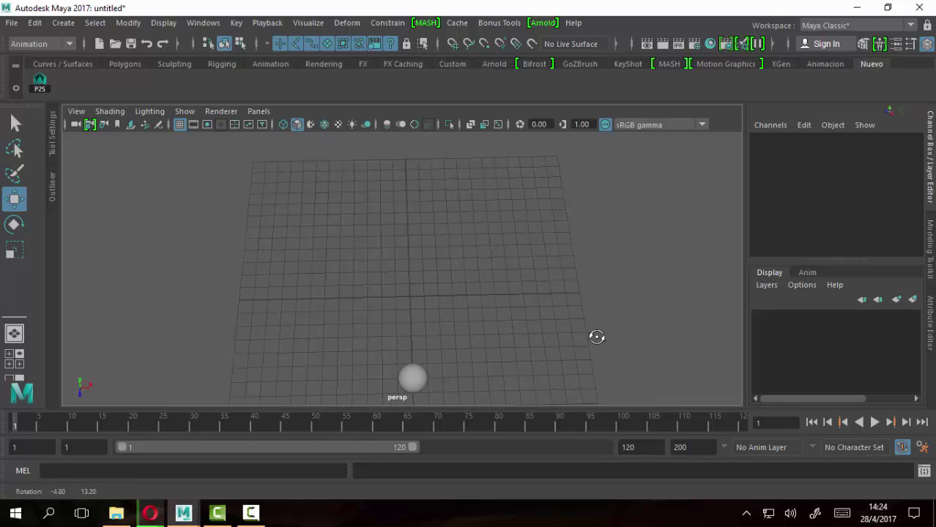
pyautogui.press('space')
pyautogui.press('space')
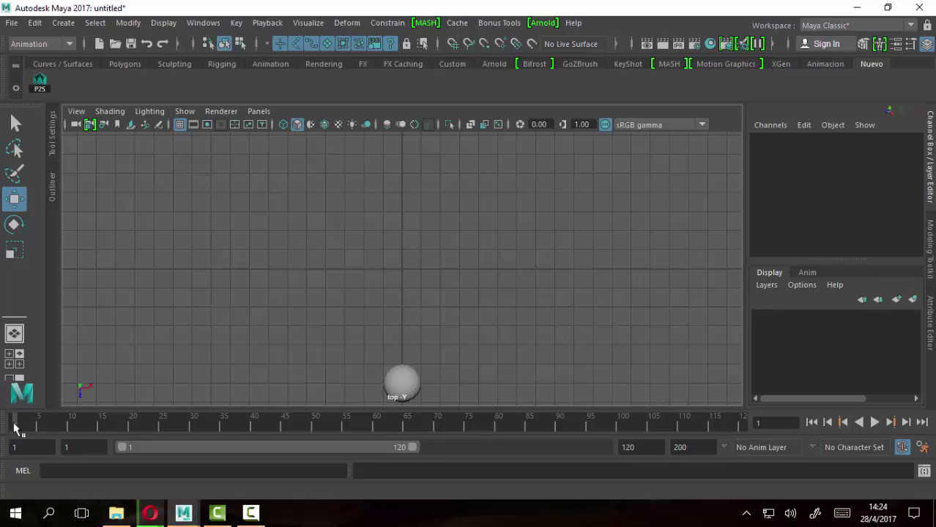
# Select the sphere in the top view and try a sideways move, then undo it.
pyautogui.hotkey('alt', 'v')
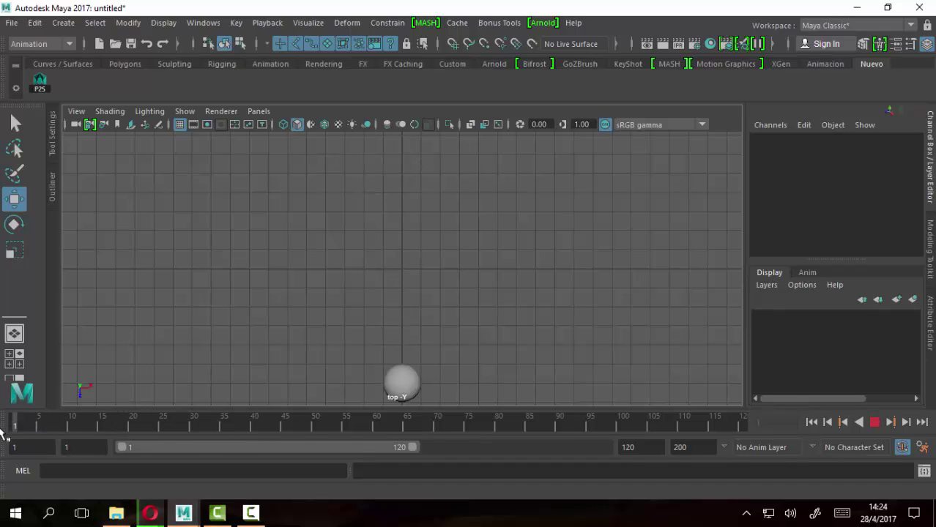
pyautogui.hotkey('alt', 'v')
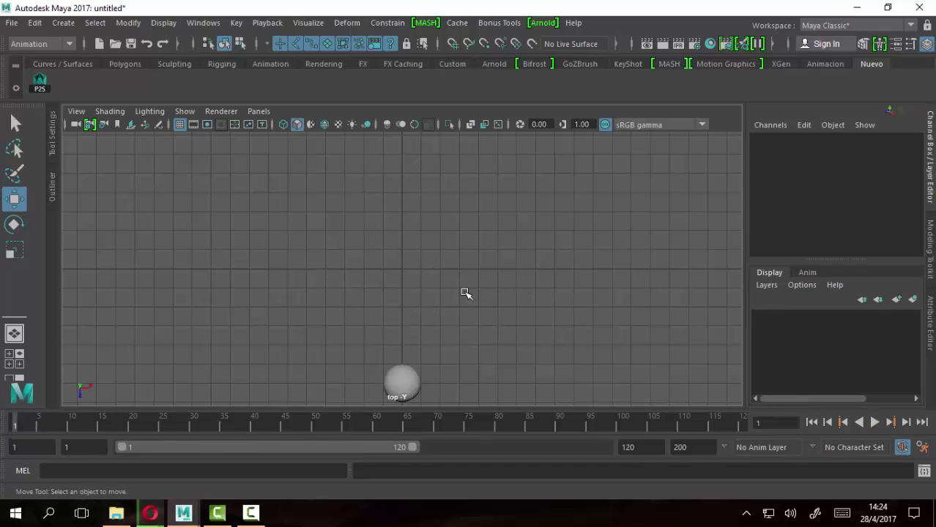
pyautogui.click(407, 380)
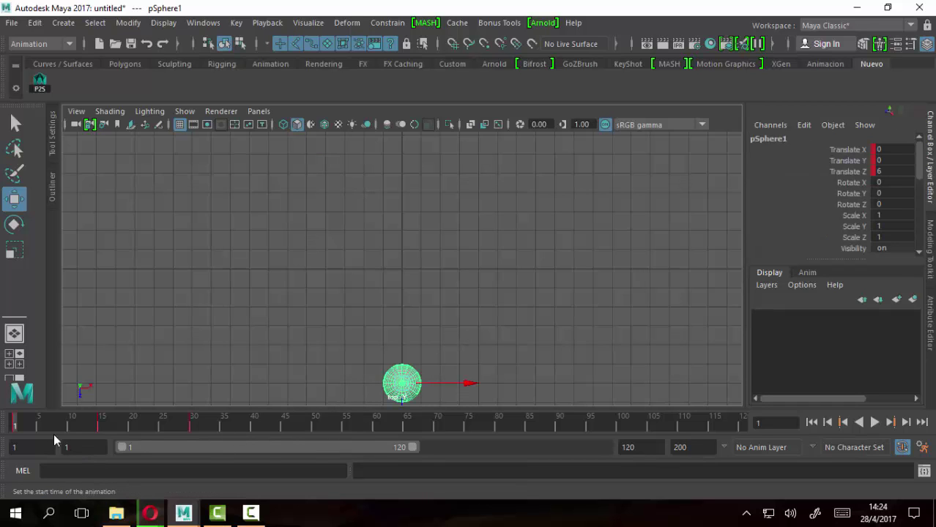
pyautogui.moveTo(17, 429); pyautogui.dragTo(98, 429)
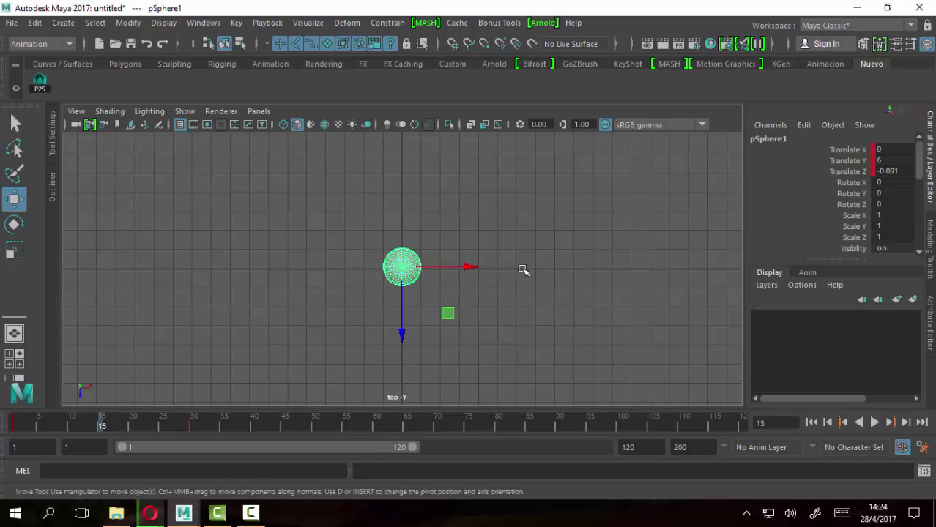
pyautogui.moveTo(468, 268); pyautogui.dragTo(468, 269)
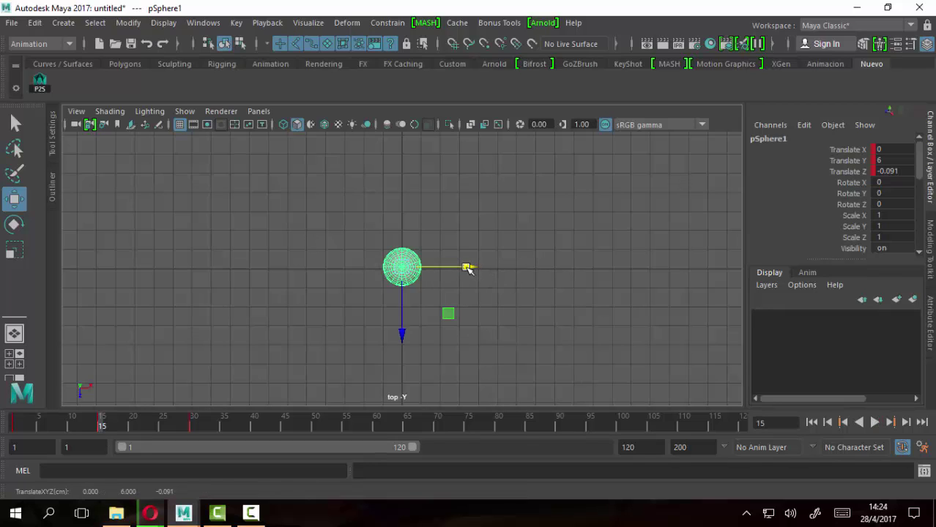
pyautogui.hotkey('ctrl', 'z')
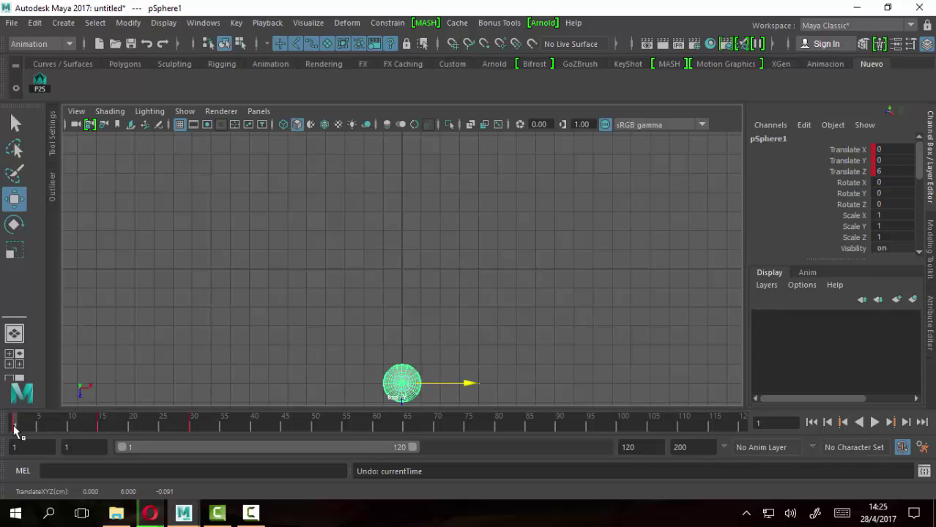
# Key the sphere at Translate X -3.234 on frame 8 and 2.983 on frame 23.
pyautogui.hotkey('alt', 'v')
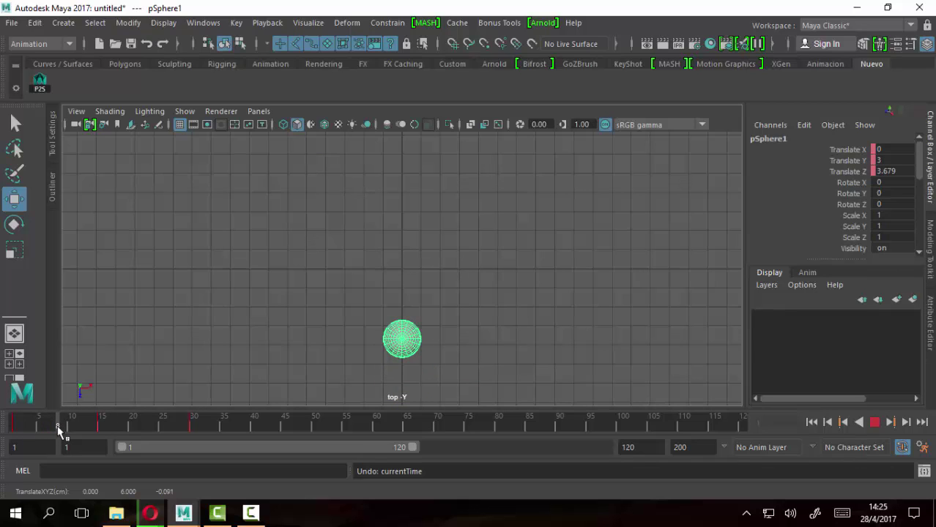
pyautogui.click(58, 428)
pyautogui.moveTo(469, 340); pyautogui.dragTo(407, 340)
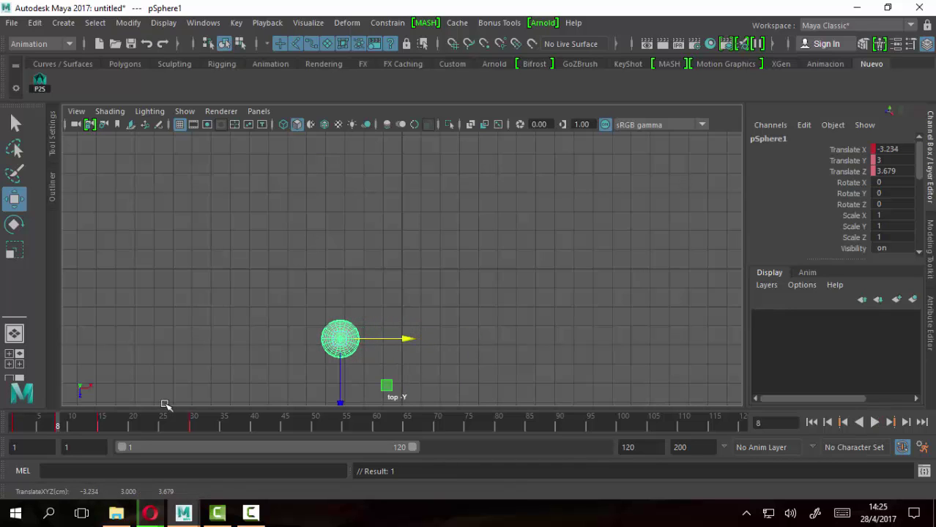
pyautogui.moveTo(67, 424); pyautogui.dragTo(147, 432)
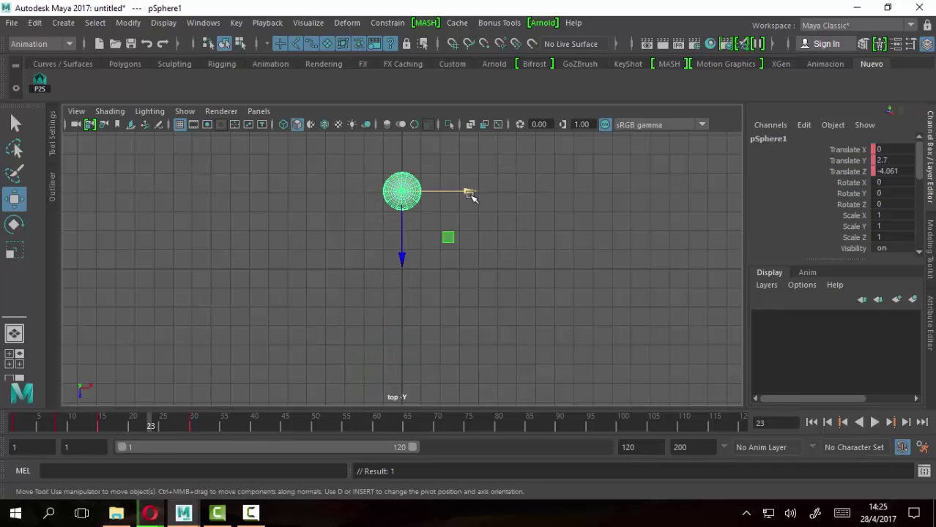
pyautogui.moveTo(471, 196); pyautogui.dragTo(527, 199)
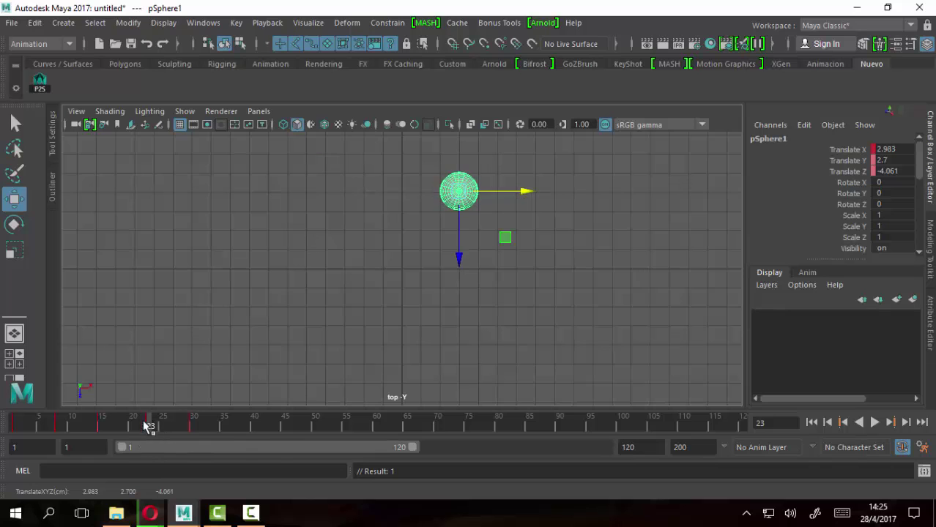
pyautogui.moveTo(147, 427)
pyautogui.mouseDown()
pyautogui.moveTo(213, 418)
pyautogui.moveTo(73, 421)
pyautogui.moveTo(209, 413)
pyautogui.moveTo(94, 405)
pyautogui.moveTo(145, 415)
pyautogui.mouseUp()
pyautogui.press('space')
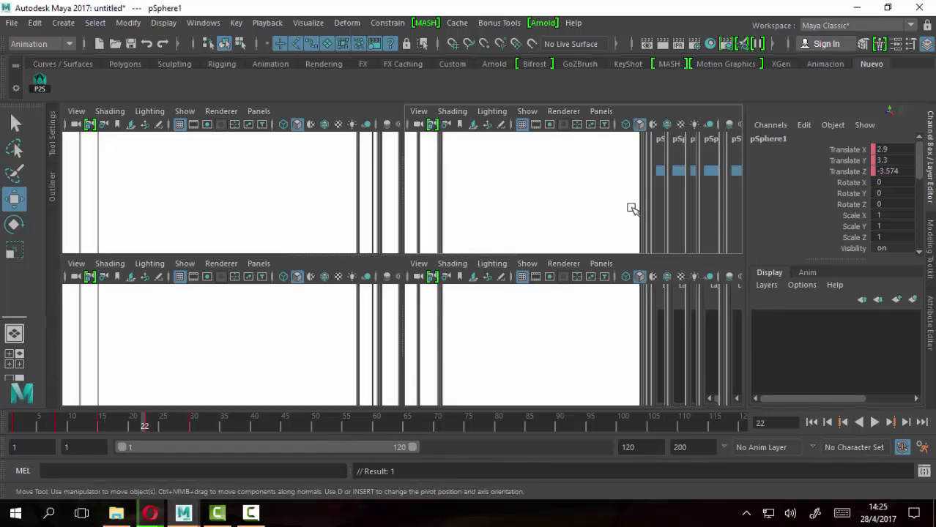
# Maximize the perspective view and play back the sphere's animation twice.
pyautogui.press('space')
pyautogui.moveTo(577, 318)
pyautogui.keyDown('alt'); pyautogui.mouseDown()
pyautogui.moveTo(564, 292)
pyautogui.moveTo(553, 303)
pyautogui.mouseUp(); pyautogui.keyUp('alt')
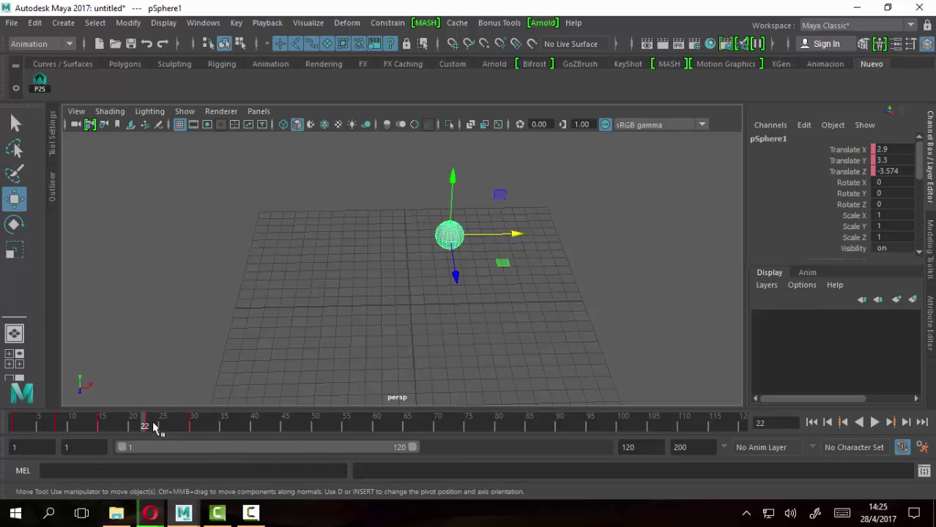
pyautogui.hotkey('alt', 'v')
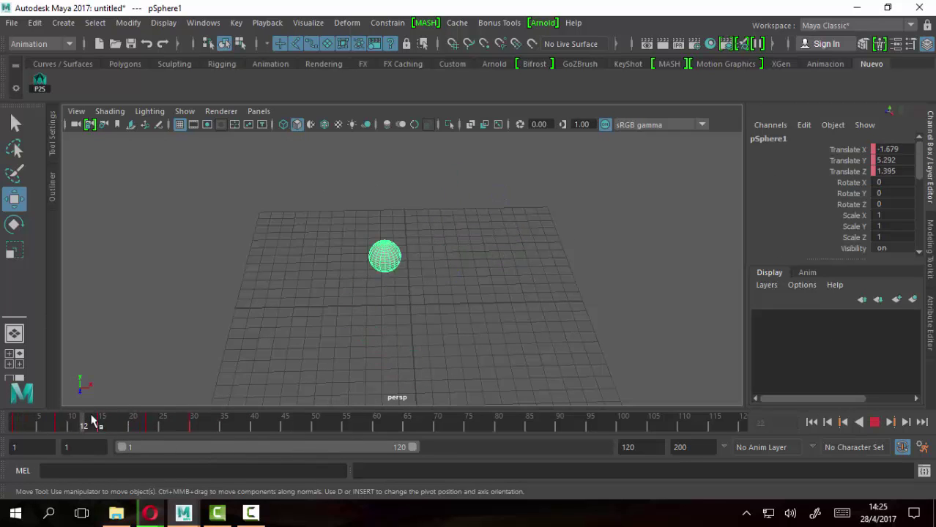
pyautogui.click(236, 419)
pyautogui.moveTo(469, 344)
pyautogui.keyDown('alt'); pyautogui.mouseDown()
pyautogui.moveTo(526, 309)
pyautogui.moveTo(510, 311)
pyautogui.mouseUp(); pyautogui.keyUp('alt')
pyautogui.click(22, 424)
pyautogui.hotkey('alt', 'v')
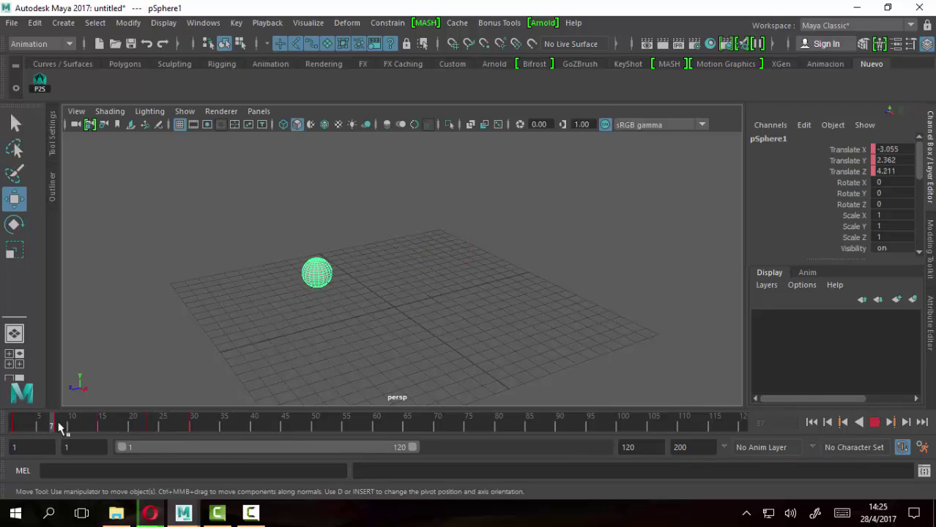
pyautogui.click(34, 425)
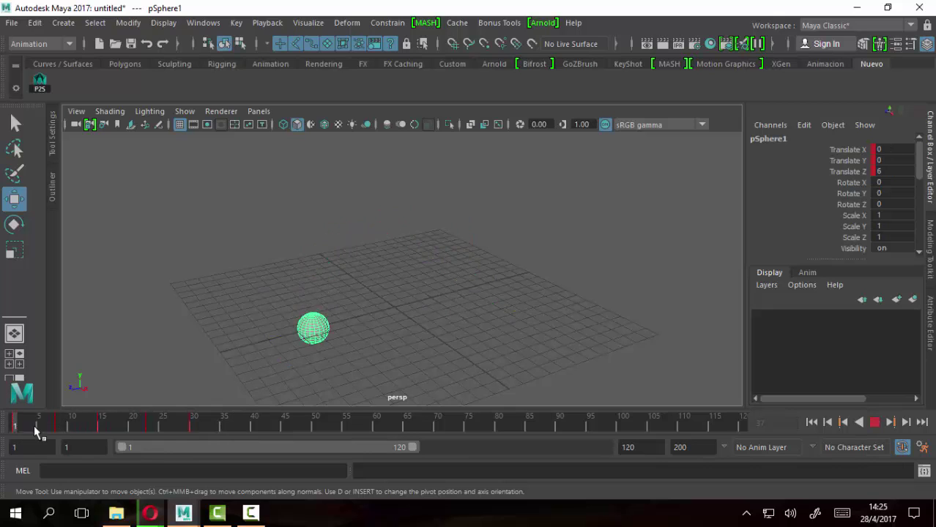
pyautogui.hotkey('alt', 'v')
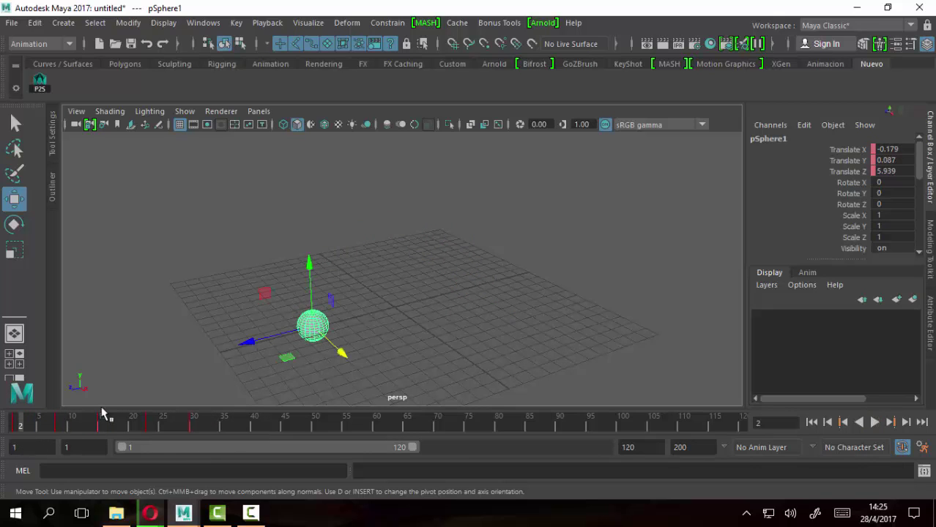
# Reselect pSphere1 with the Select tool, leaving it at frame 2.
pyautogui.keyDown('alt'); pyautogui.moveTo(501, 281); pyautogui.dragTo(371, 283); pyautogui.keyUp('alt')
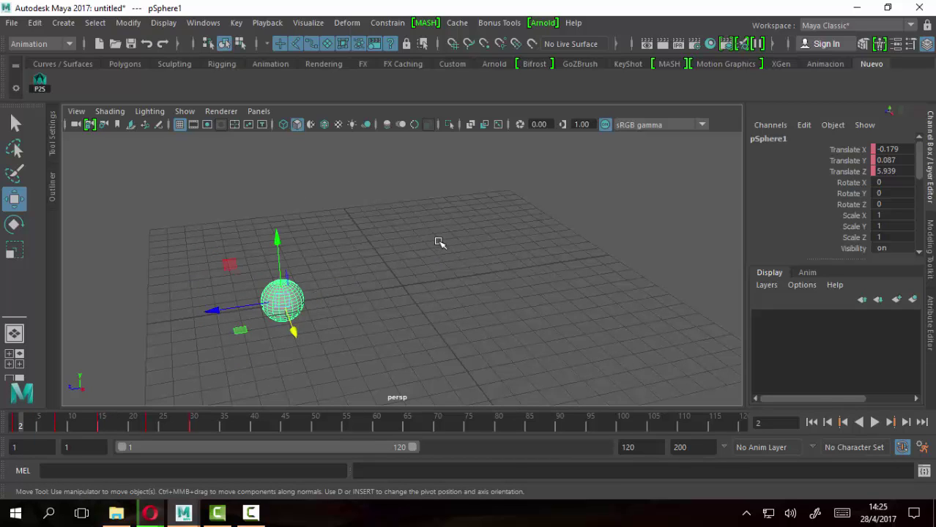
pyautogui.click(414, 304)
pyautogui.click(15, 124)
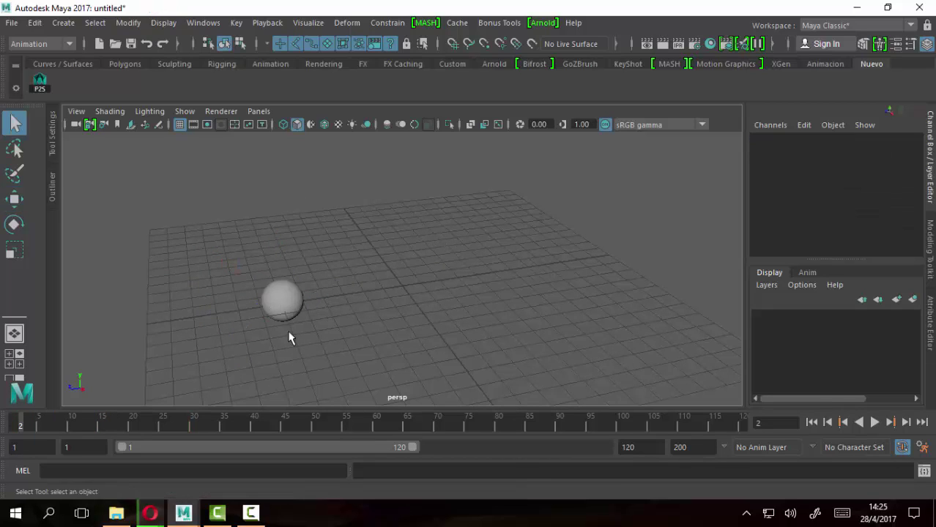
pyautogui.click(277, 296)
pyautogui.moveTo(424, 274)
pyautogui.keyDown('alt'); pyautogui.mouseDown()
pyautogui.moveTo(432, 255)
pyautogui.moveTo(418, 276)
pyautogui.mouseUp(); pyautogui.keyUp('alt')
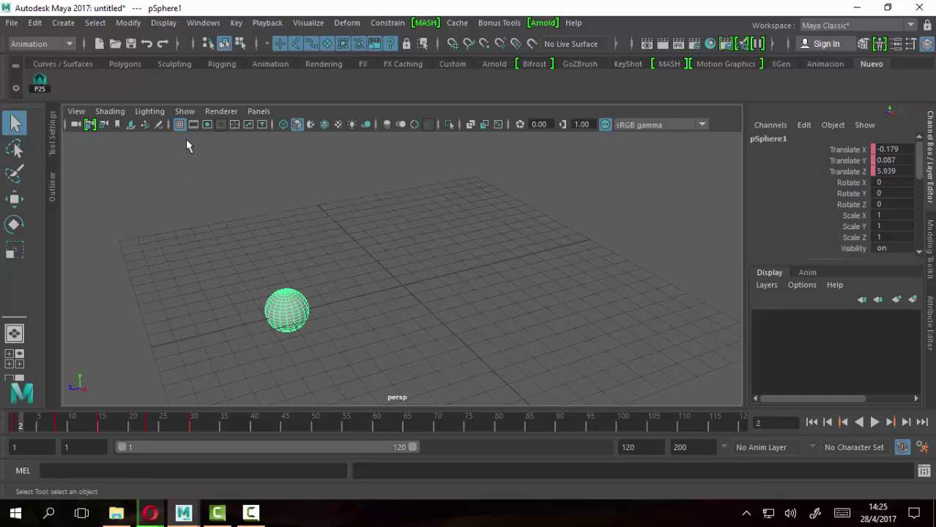
# Create editable motion trail motionTrail1 on pSphere1 with reset default settings, orbiting to view its path.
pyautogui.click(238, 24)
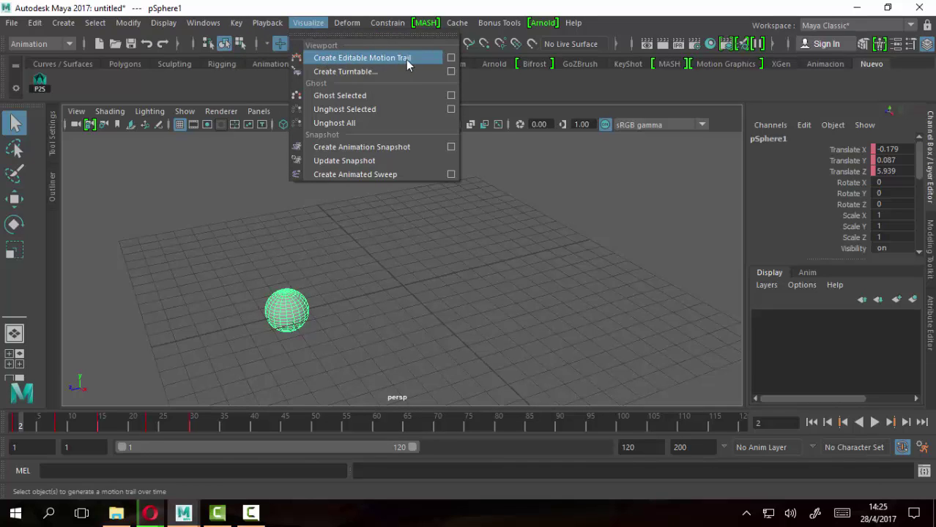
pyautogui.click(450, 58)
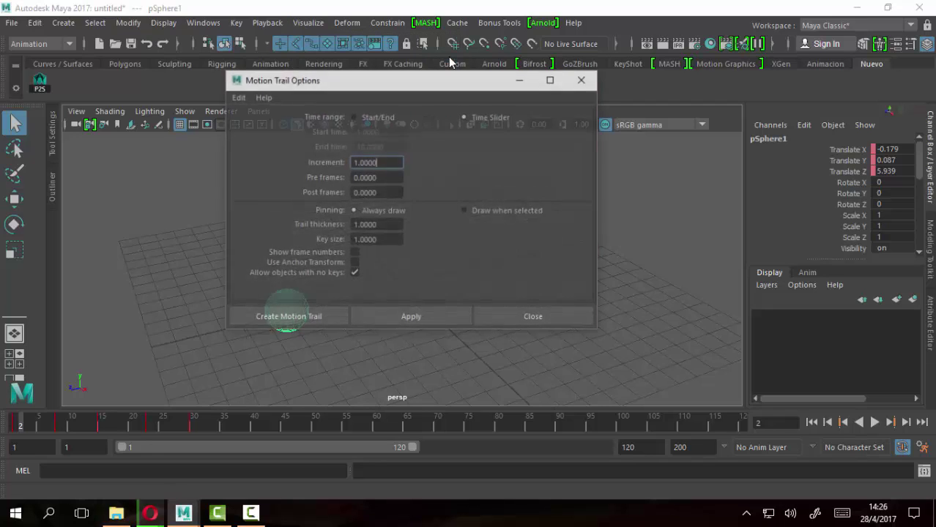
pyautogui.click(237, 97)
pyautogui.click(264, 125)
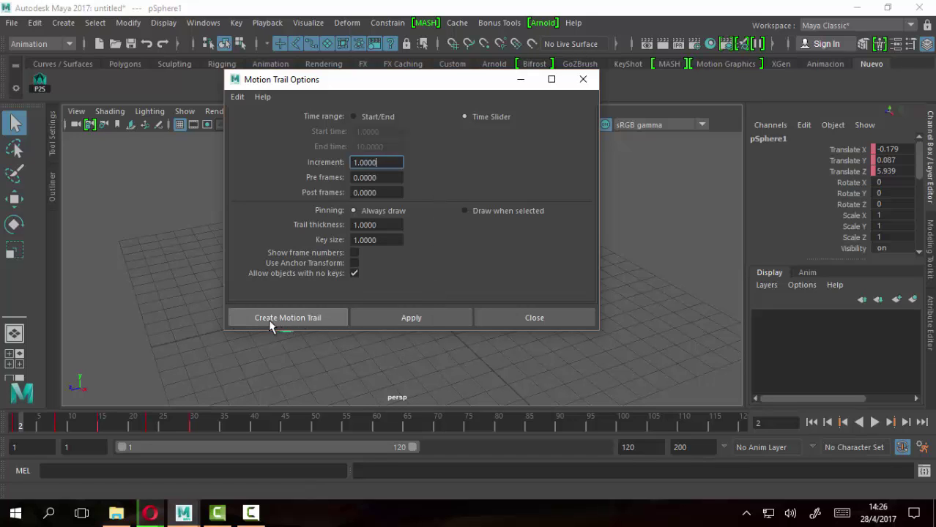
pyautogui.click(312, 326)
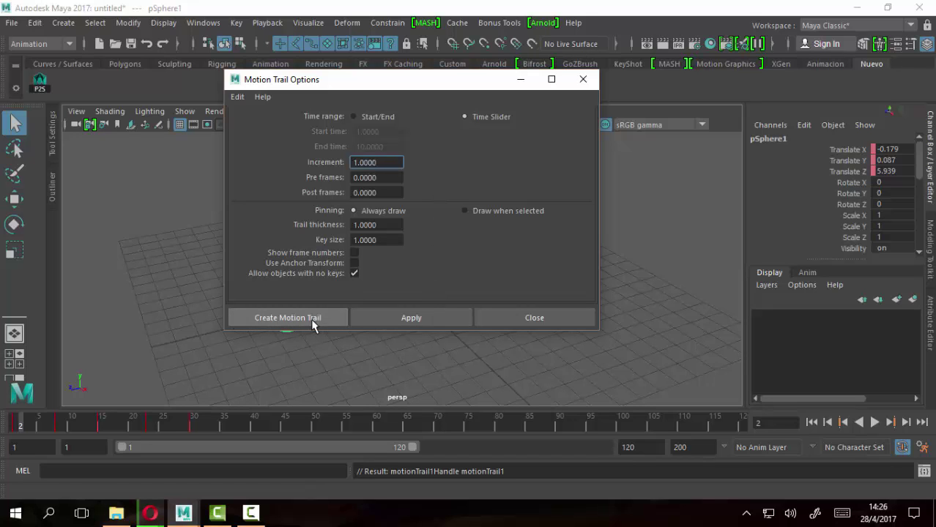
pyautogui.keyDown('alt'); pyautogui.moveTo(380, 230); pyautogui.dragTo(553, 261); pyautogui.keyUp('alt')
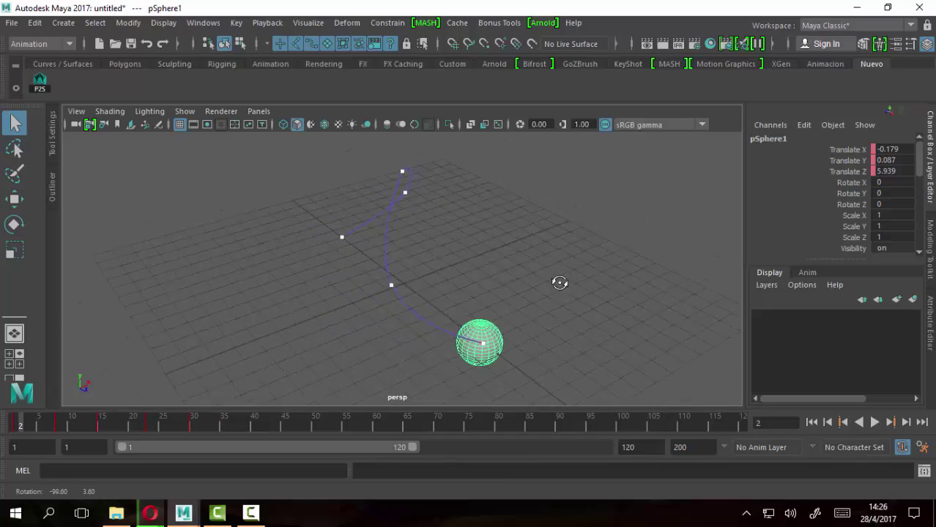
pyautogui.moveTo(361, 243)
pyautogui.keyDown('alt'); pyautogui.mouseDown()
pyautogui.moveTo(461, 323)
pyautogui.moveTo(706, 301)
pyautogui.mouseUp(); pyautogui.keyUp('alt')
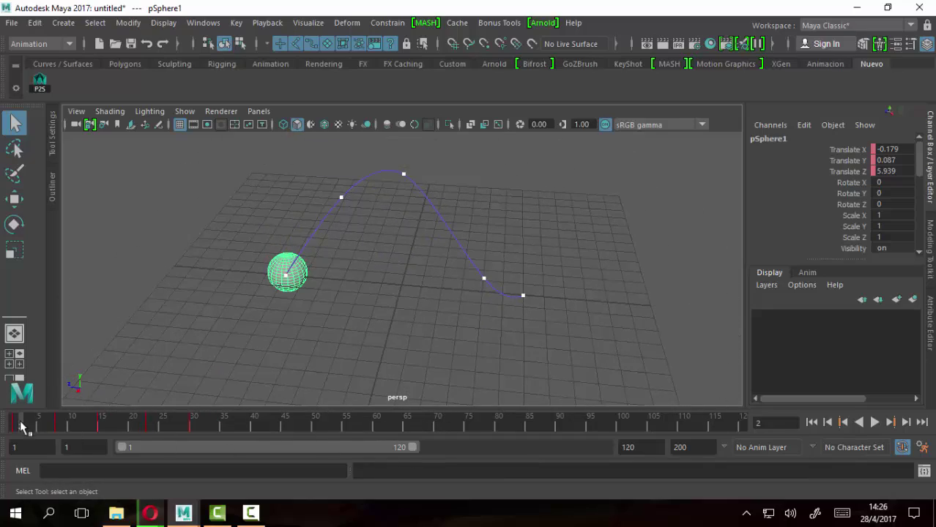
# Select the motion trail's top keyframe point and shift it along X with the Move tool.
pyautogui.moveTo(22, 426); pyautogui.dragTo(103, 425)
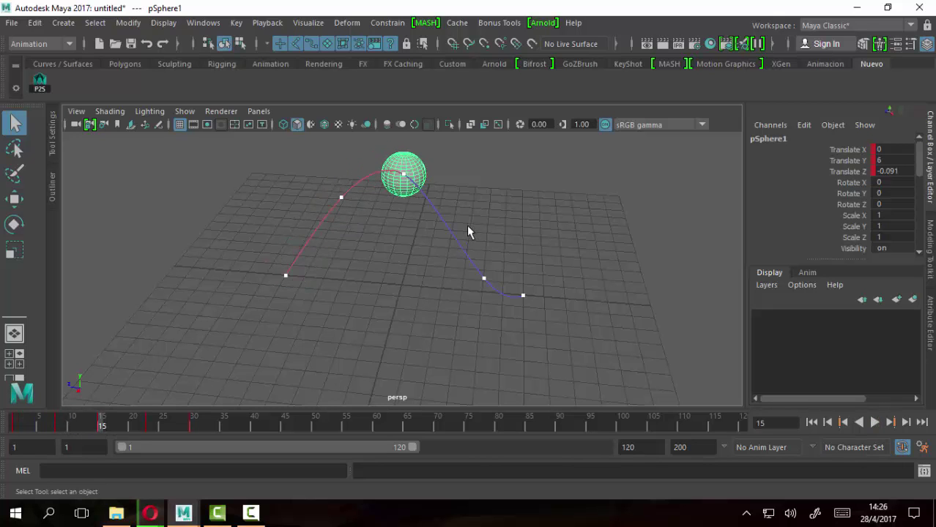
pyautogui.click(460, 242)
pyautogui.keyDown('alt'); pyautogui.moveTo(439, 289); pyautogui.dragTo(506, 268); pyautogui.keyUp('alt')
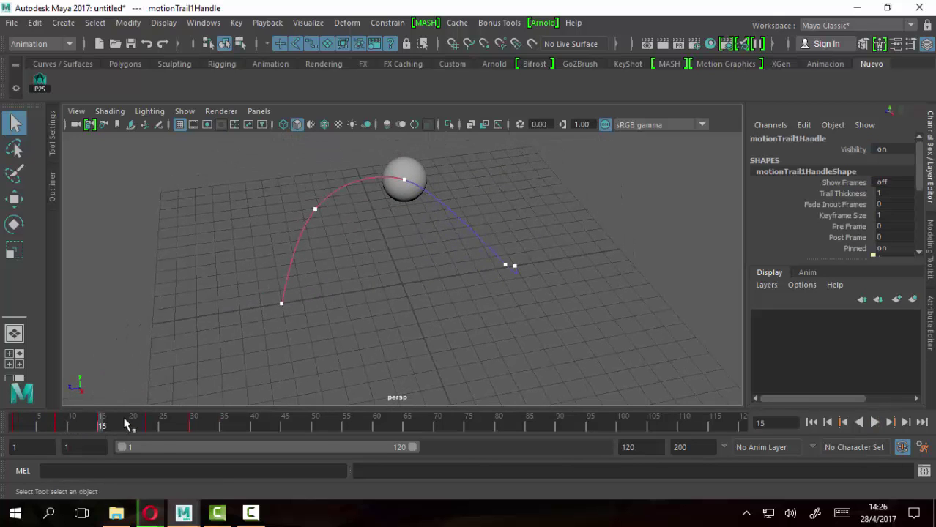
pyautogui.moveTo(83, 430)
pyautogui.mouseDown()
pyautogui.moveTo(152, 429)
pyautogui.moveTo(30, 432)
pyautogui.mouseUp()
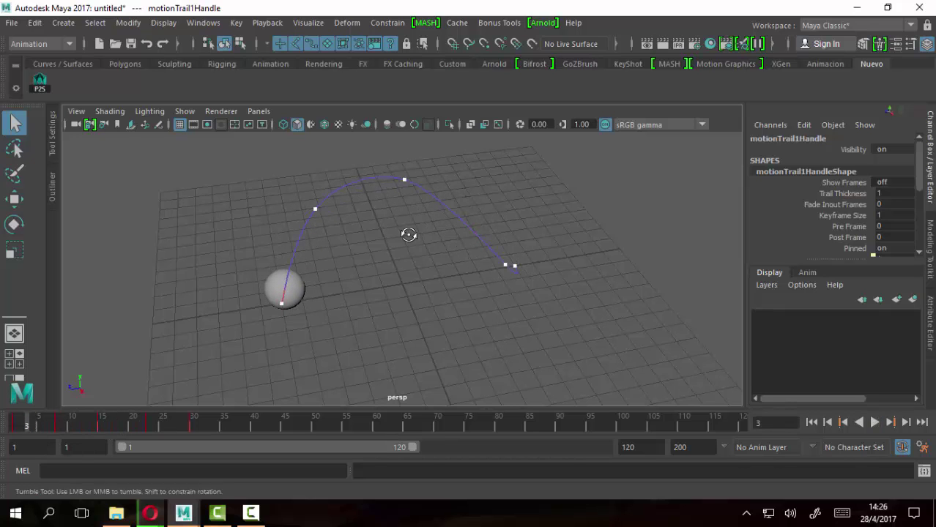
pyautogui.keyDown('alt'); pyautogui.moveTo(410, 235); pyautogui.dragTo(466, 232); pyautogui.keyUp('alt')
pyautogui.click(404, 183)
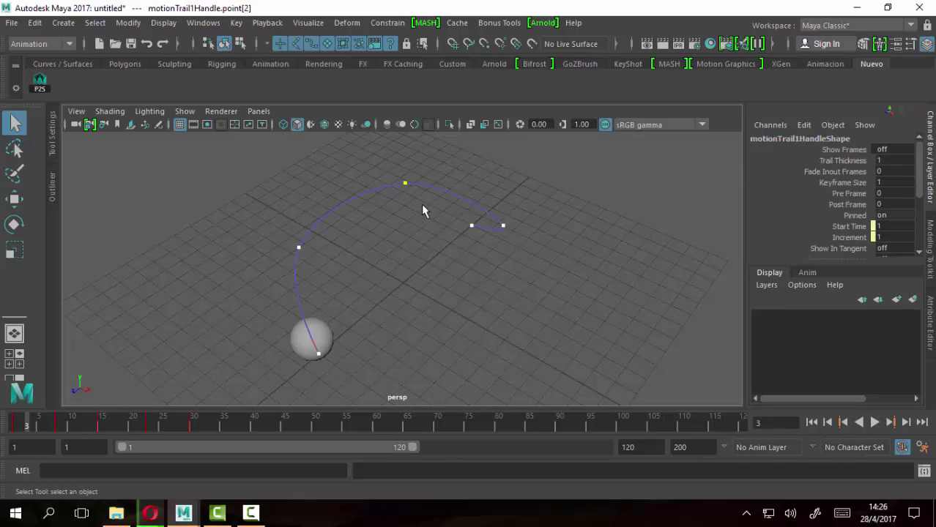
pyautogui.click(14, 202)
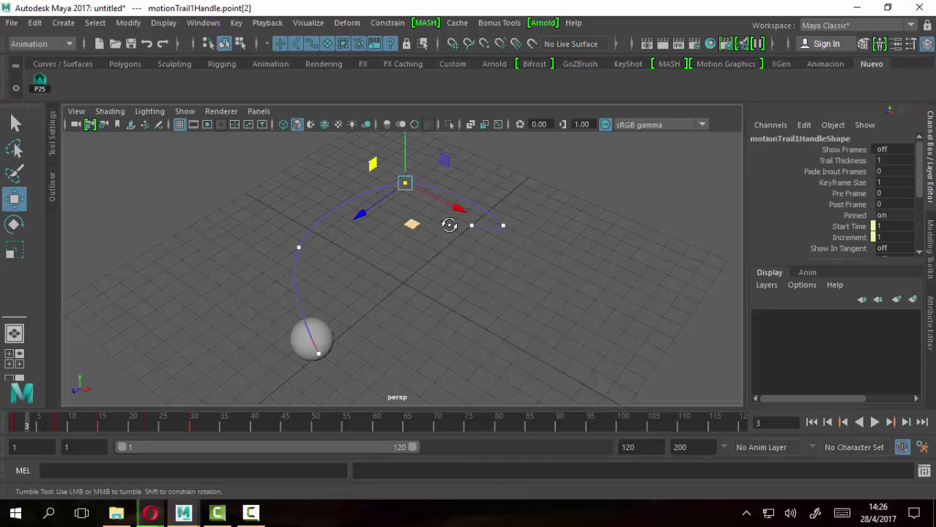
pyautogui.moveTo(447, 226)
pyautogui.keyDown('alt'); pyautogui.mouseDown()
pyautogui.moveTo(497, 244)
pyautogui.moveTo(416, 190)
pyautogui.mouseUp(); pyautogui.keyUp('alt')
pyautogui.moveTo(458, 230)
pyautogui.mouseDown()
pyautogui.moveTo(469, 225)
pyautogui.moveTo(450, 221)
pyautogui.mouseUp()
# Drag two more trail keyframe points along X, then scrub to check the reshaped path.
pyautogui.moveTo(475, 314)
pyautogui.keyDown('alt'); pyautogui.mouseDown()
pyautogui.moveTo(395, 257)
pyautogui.moveTo(453, 257)
pyautogui.moveTo(464, 274)
pyautogui.moveTo(409, 212)
pyautogui.mouseUp(); pyautogui.keyUp('alt')
pyautogui.click(350, 264)
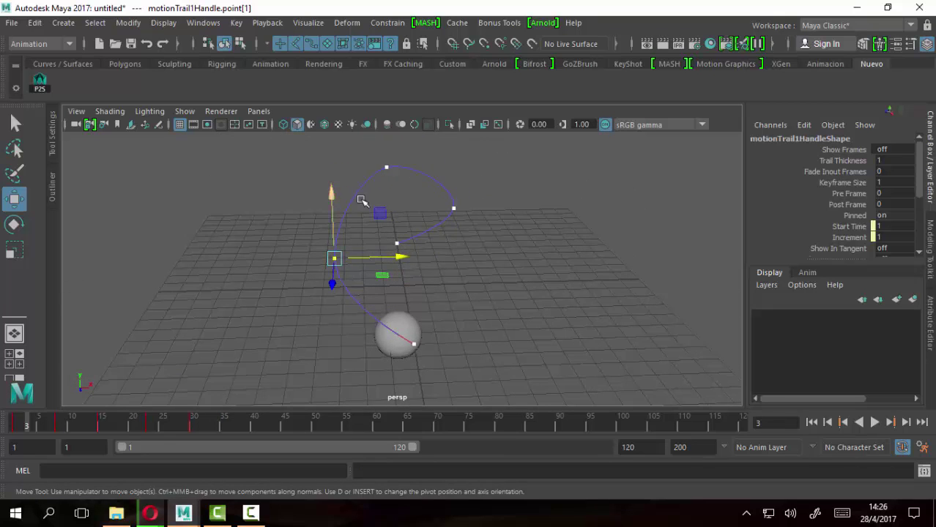
pyautogui.moveTo(401, 260)
pyautogui.mouseDown()
pyautogui.moveTo(385, 257)
pyautogui.moveTo(447, 288)
pyautogui.moveTo(380, 289)
pyautogui.mouseUp()
pyautogui.moveTo(529, 209)
pyautogui.keyDown('alt'); pyautogui.mouseDown()
pyautogui.moveTo(556, 260)
pyautogui.moveTo(505, 221)
pyautogui.mouseUp(); pyautogui.keyUp('alt')
pyautogui.click(504, 221)
pyautogui.moveTo(556, 251); pyautogui.dragTo(568, 255)
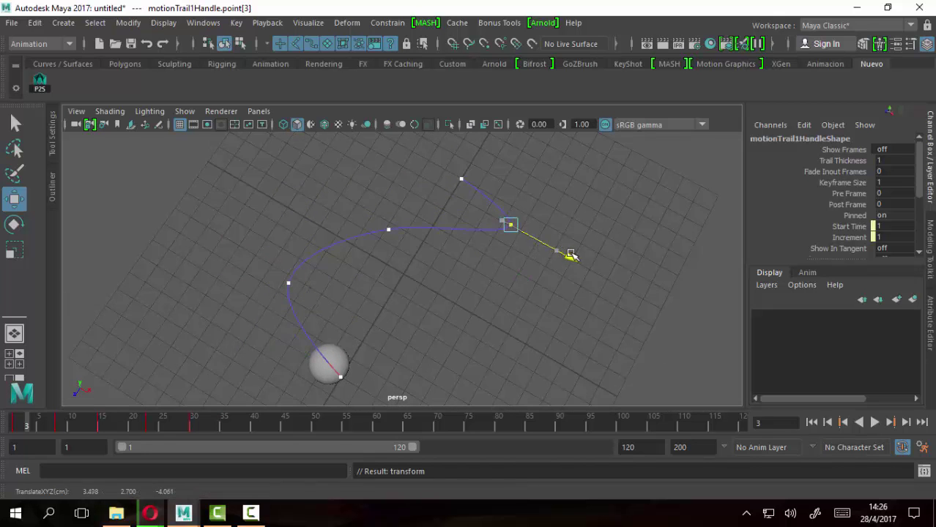
pyautogui.moveTo(493, 323)
pyautogui.keyDown('alt'); pyautogui.mouseDown()
pyautogui.moveTo(441, 257)
pyautogui.moveTo(383, 299)
pyautogui.mouseUp(); pyautogui.keyUp('alt')
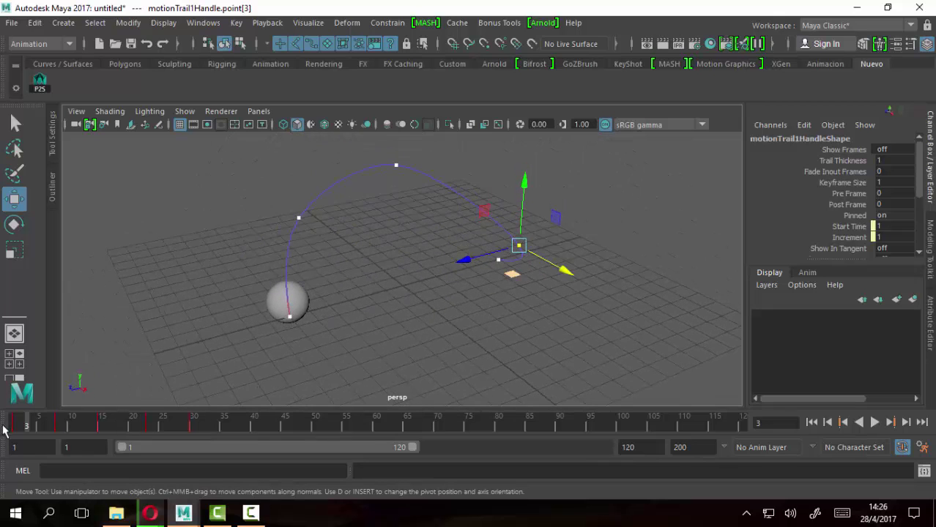
pyautogui.moveTo(27, 425)
pyautogui.mouseDown()
pyautogui.moveTo(4, 422)
pyautogui.moveTo(192, 422)
pyautogui.moveTo(17, 429)
pyautogui.mouseUp()
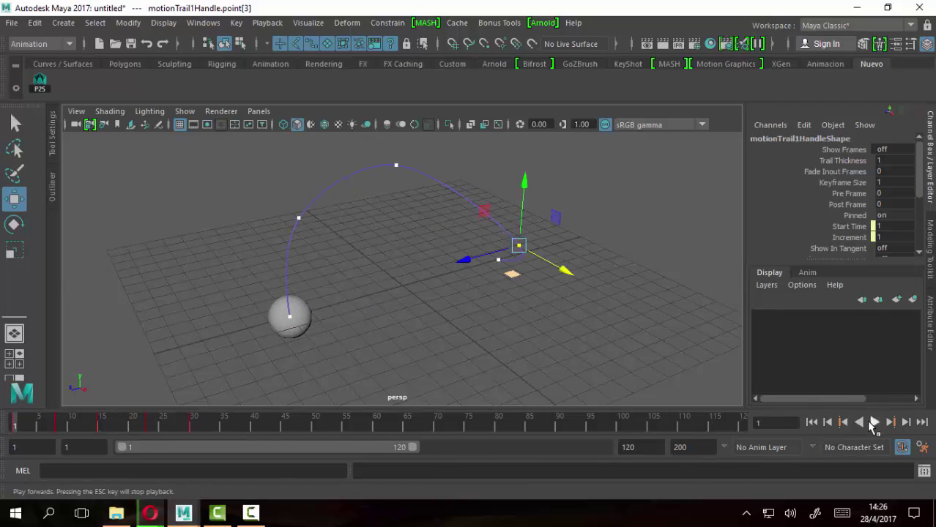
# Play the animation along the reshaped trail, then stop and return to frame 1.
pyautogui.click(873, 423)
pyautogui.moveTo(618, 329)
pyautogui.keyDown('alt'); pyautogui.mouseDown()
pyautogui.moveTo(540, 344)
pyautogui.moveTo(643, 396)
pyautogui.mouseUp(); pyautogui.keyUp('alt')
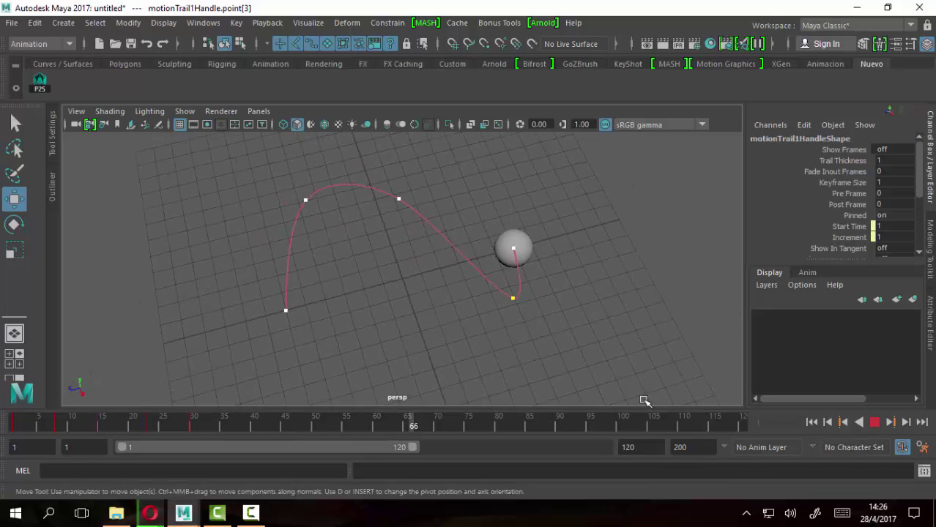
pyautogui.click(810, 423)
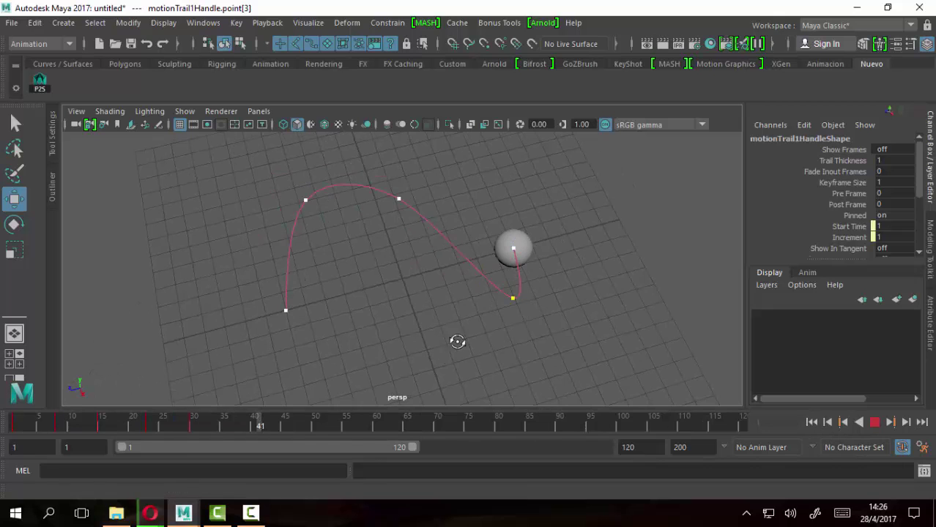
pyautogui.keyDown('alt'); pyautogui.moveTo(455, 340); pyautogui.dragTo(441, 331); pyautogui.keyUp('alt')
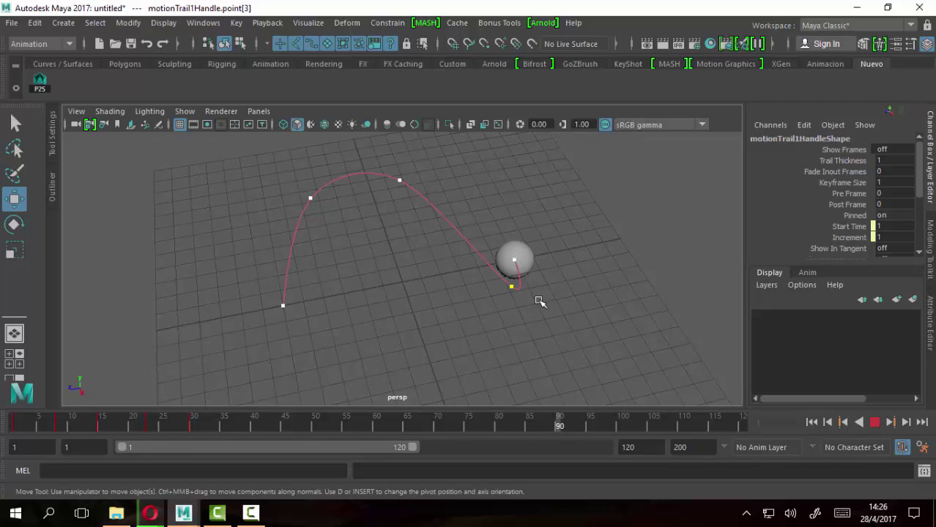
pyautogui.moveTo(539, 301)
pyautogui.keyDown('alt'); pyautogui.mouseDown()
pyautogui.moveTo(518, 258)
pyautogui.moveTo(556, 278)
pyautogui.mouseUp(); pyautogui.keyUp('alt')
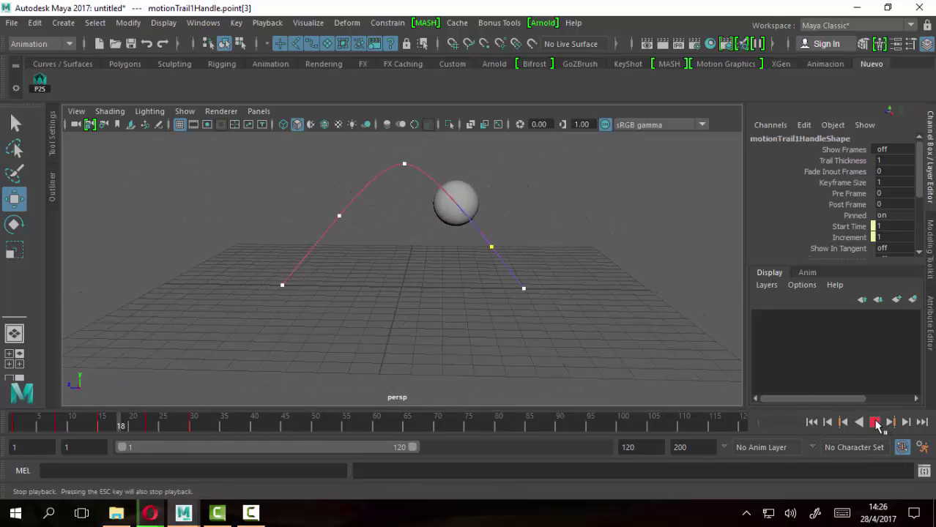
pyautogui.click(875, 423)
pyautogui.click(812, 423)
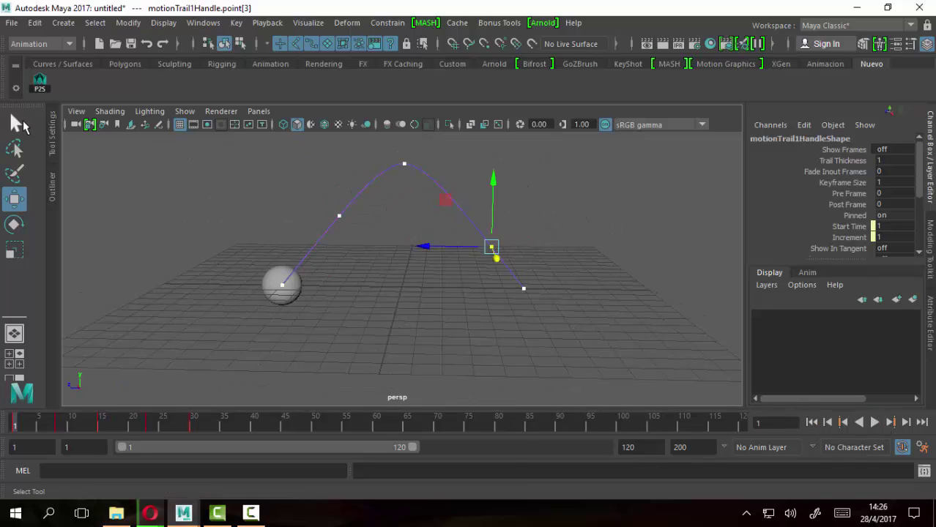
# Open the Outliner, narrow it to widen the viewport, and select motionTrail1Handle.
pyautogui.click(14, 125)
pyautogui.click(447, 281)
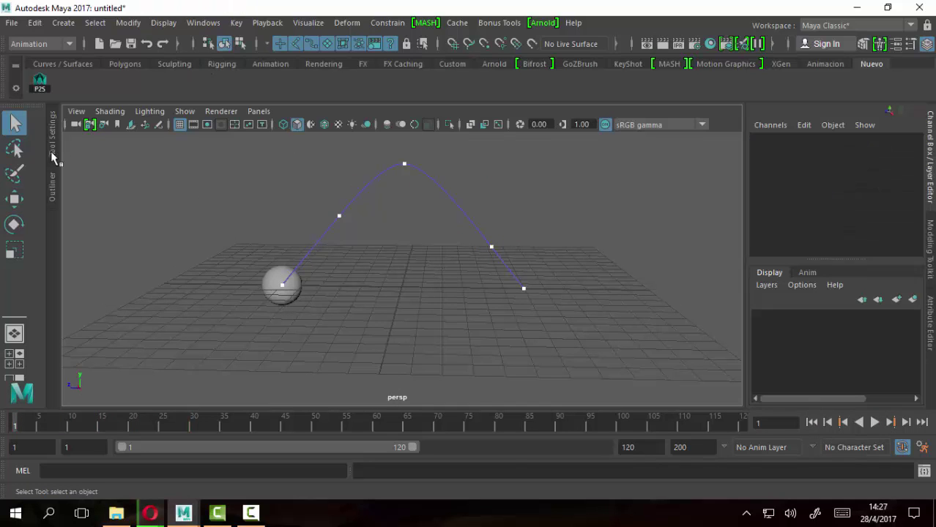
pyautogui.click(51, 194)
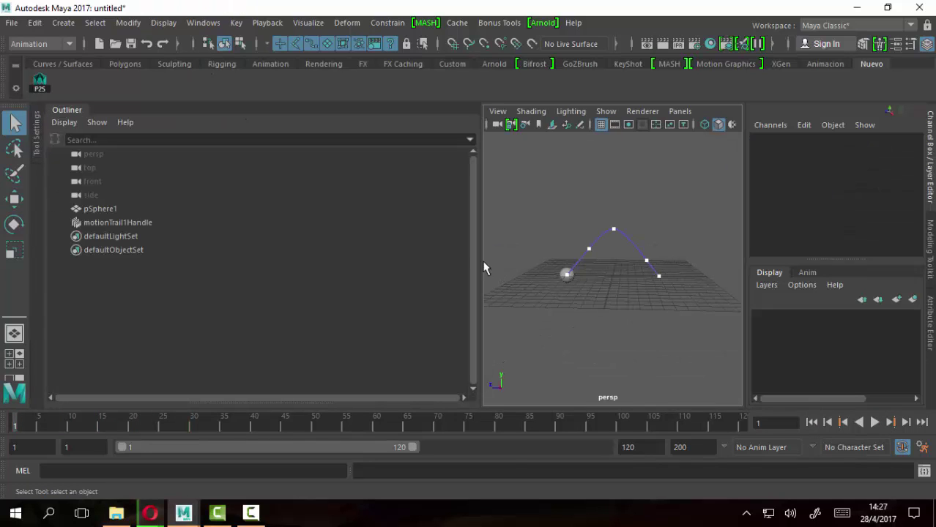
pyautogui.moveTo(481, 268); pyautogui.dragTo(224, 262)
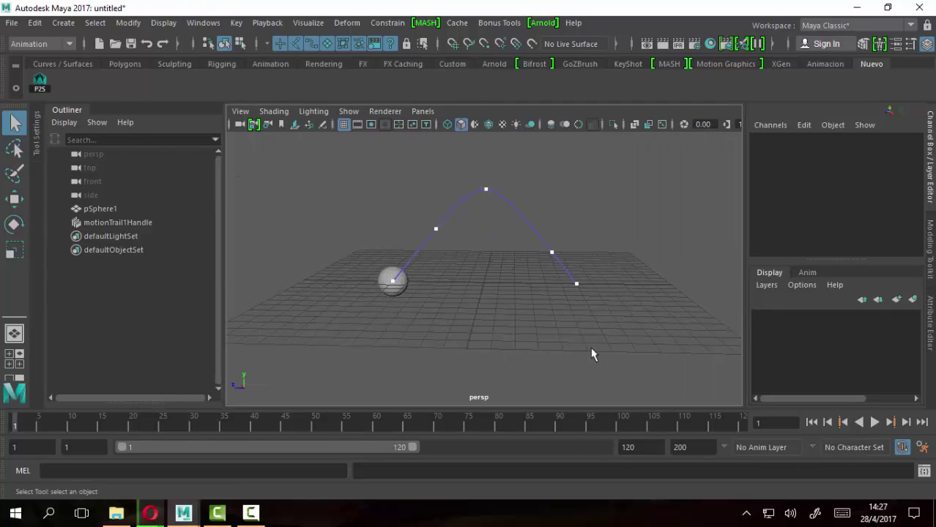
pyautogui.keyDown('alt'); pyautogui.moveTo(590, 348); pyautogui.dragTo(534, 337); pyautogui.keyUp('alt')
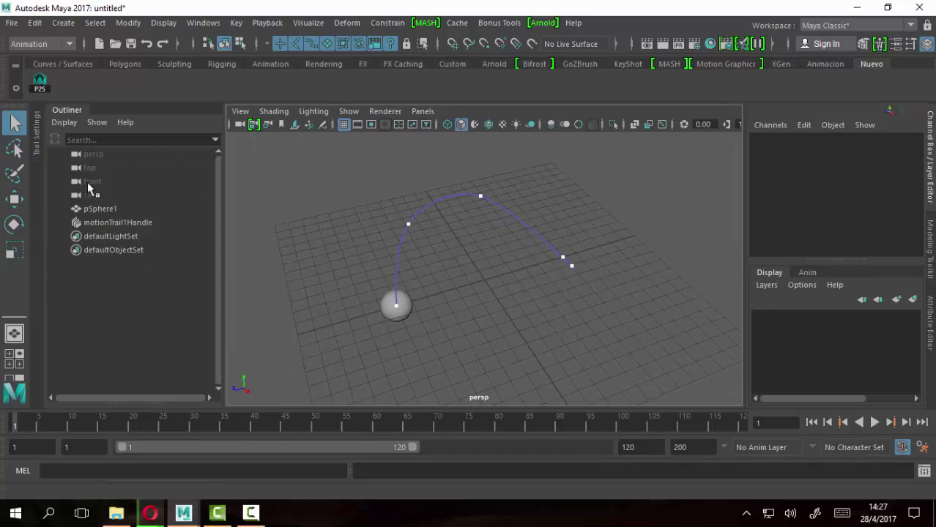
pyautogui.click(86, 225)
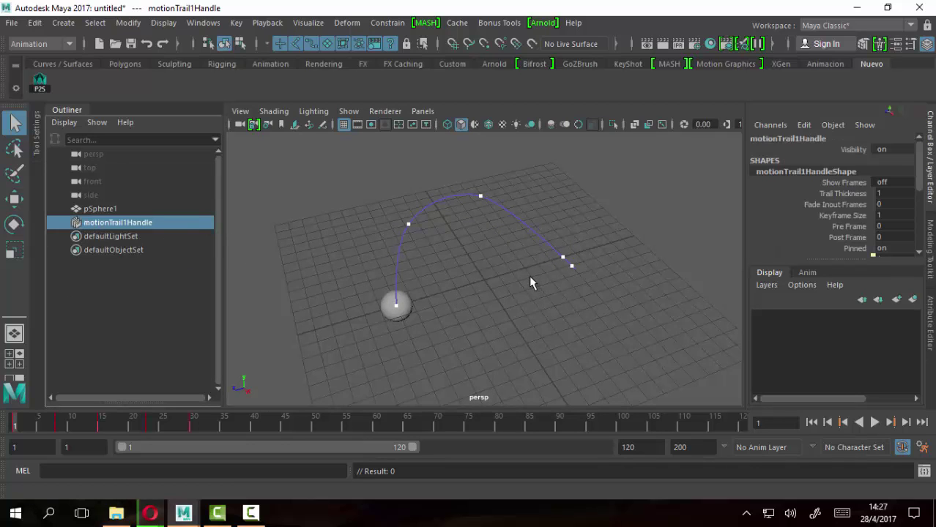
# Delete motionTrail1Handle and briefly play the sphere's animation without the trail.
pyautogui.press('Delete')
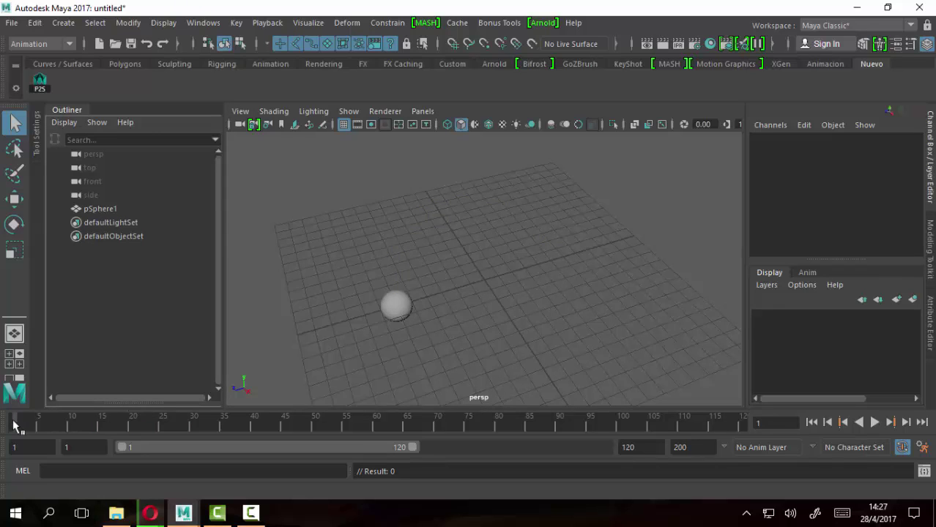
pyautogui.moveTo(15, 425)
pyautogui.mouseDown()
pyautogui.moveTo(153, 424)
pyautogui.moveTo(41, 411)
pyautogui.moveTo(13, 424)
pyautogui.mouseUp()
pyautogui.hotkey('alt', 'v')
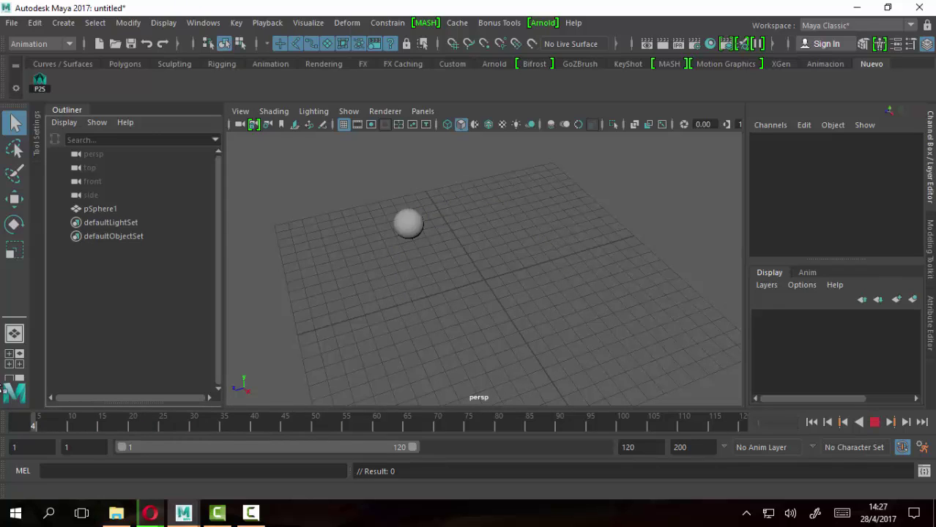
pyautogui.hotkey('alt', 'v')
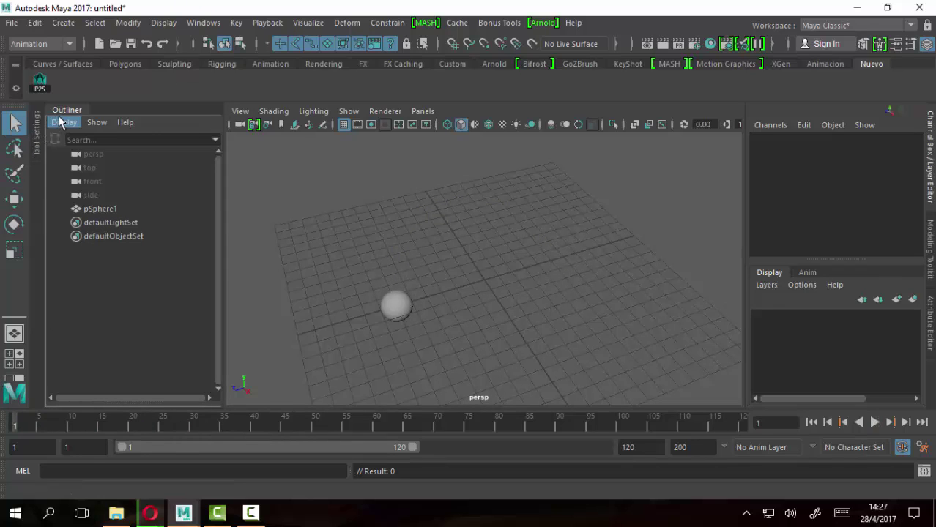
# Collapse the Outliner, reselect pSphere1, and bring up the Windows menu.
pyautogui.click(65, 112)
pyautogui.moveTo(410, 318)
pyautogui.keyDown('alt'); pyautogui.mouseDown()
pyautogui.moveTo(364, 272)
pyautogui.moveTo(308, 278)
pyautogui.mouseUp(); pyautogui.keyUp('alt')
pyautogui.click(271, 280)
pyautogui.keyDown('alt'); pyautogui.moveTo(348, 248); pyautogui.dragTo(342, 253); pyautogui.keyUp('alt')
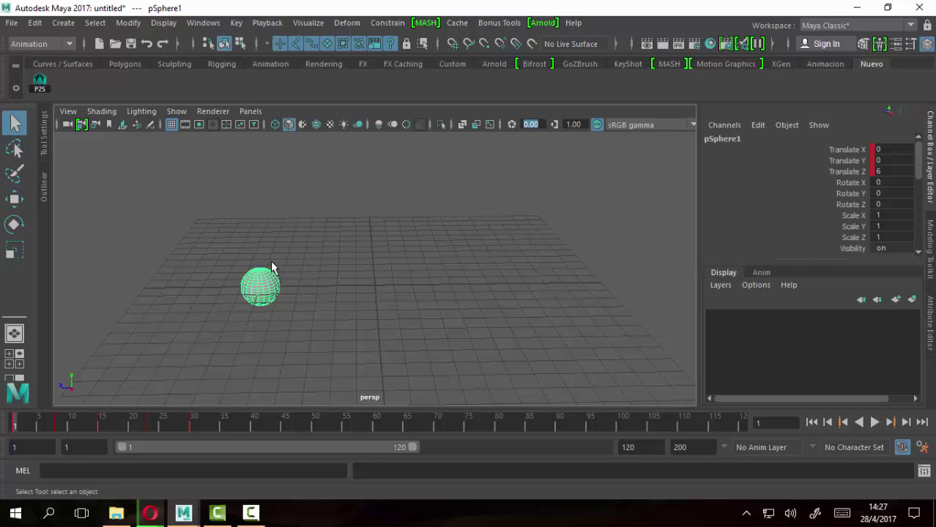
pyautogui.click(327, 256)
pyautogui.click(273, 284)
pyautogui.click(199, 24)
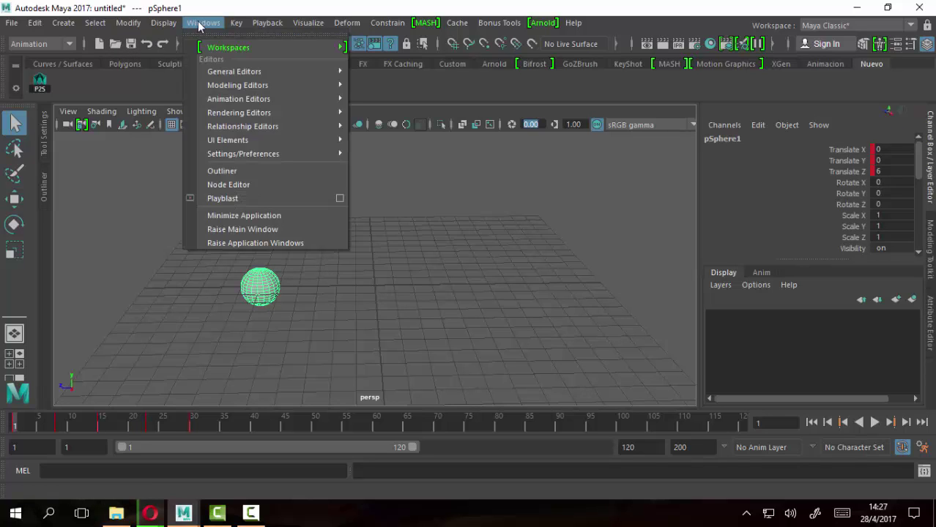
pyautogui.moveTo(239, 99)
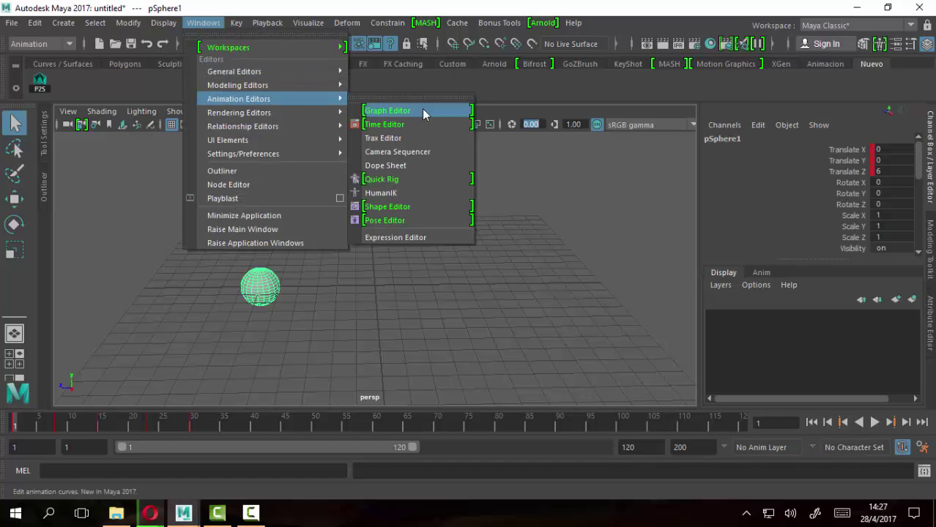
# Open the Graph Editor and resize it to sit above the timeline.
pyautogui.click(423, 110)
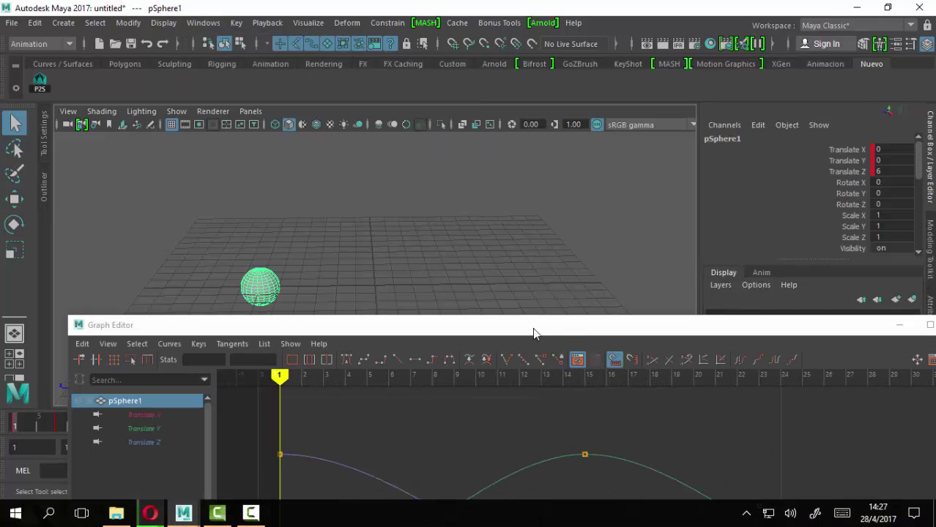
pyautogui.moveTo(532, 333)
pyautogui.mouseDown()
pyautogui.moveTo(487, 75)
pyautogui.moveTo(468, 66)
pyautogui.mouseUp()
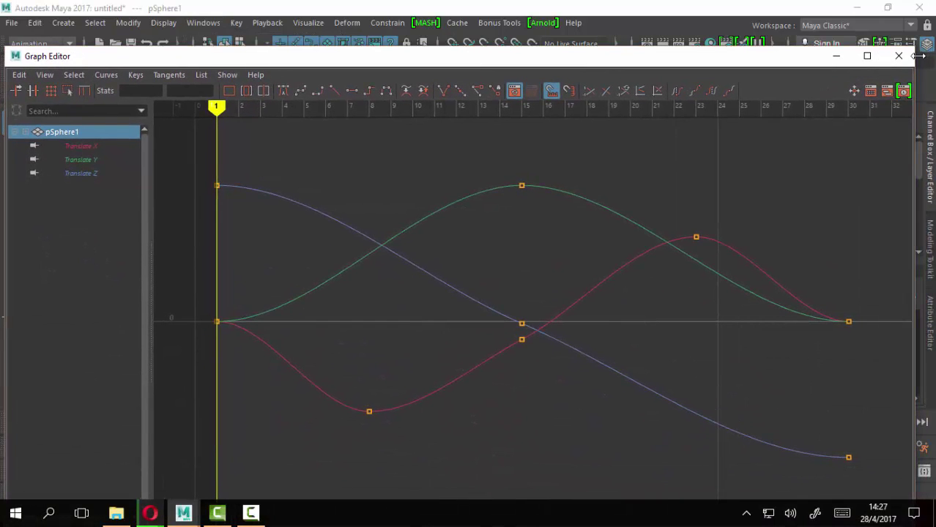
pyautogui.moveTo(917, 47)
pyautogui.mouseDown()
pyautogui.moveTo(784, 88)
pyautogui.moveTo(756, 151)
pyautogui.moveTo(720, 162)
pyautogui.mouseUp()
pyautogui.moveTo(513, 170); pyautogui.dragTo(549, 39)
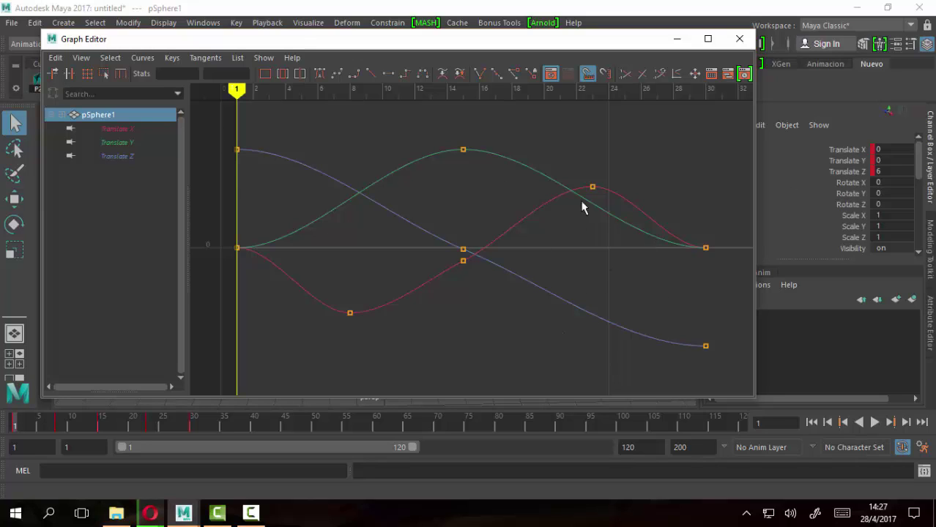
pyautogui.scroll(-5, 416, 180)
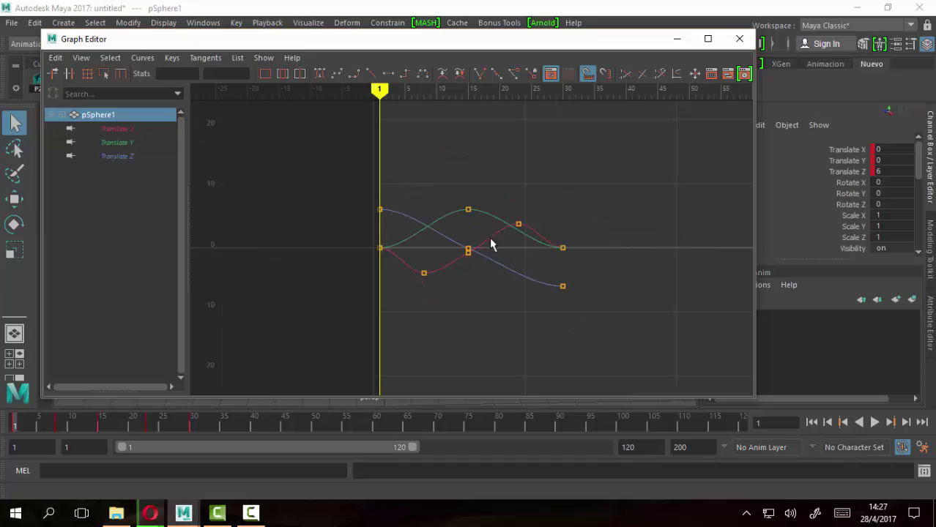
# Select the Translate X, Y and Z curves and set their Post Infinity to Cycle.
pyautogui.click(117, 129)
pyautogui.keyDown('shift'); pyautogui.click(118, 155); pyautogui.keyUp('shift')
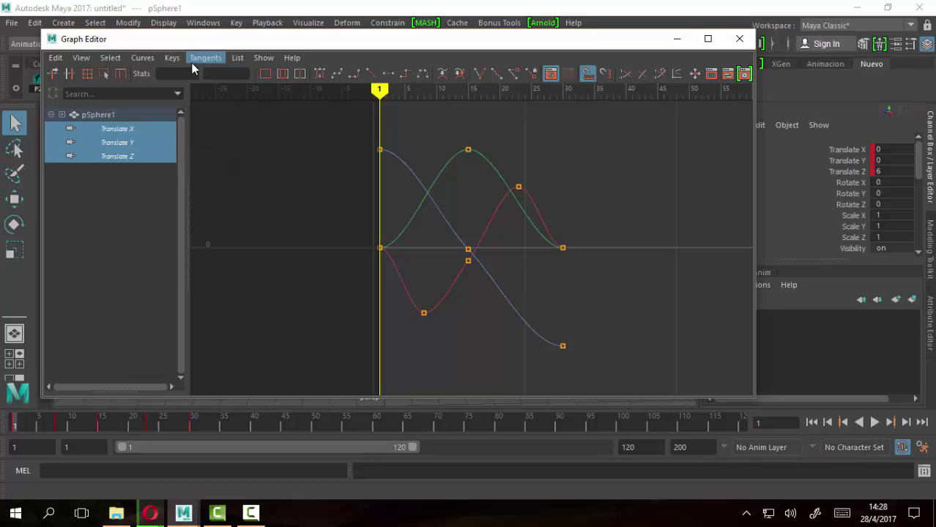
pyautogui.click(143, 58)
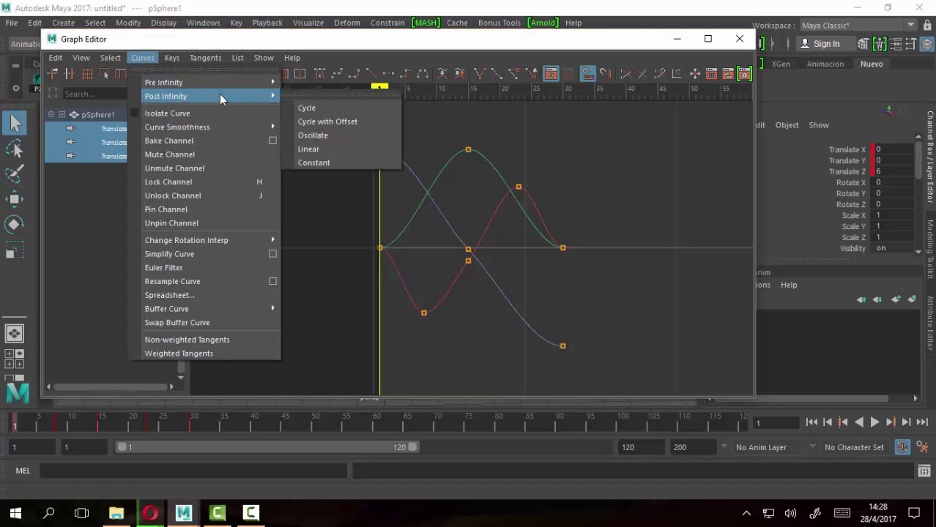
pyautogui.click(321, 110)
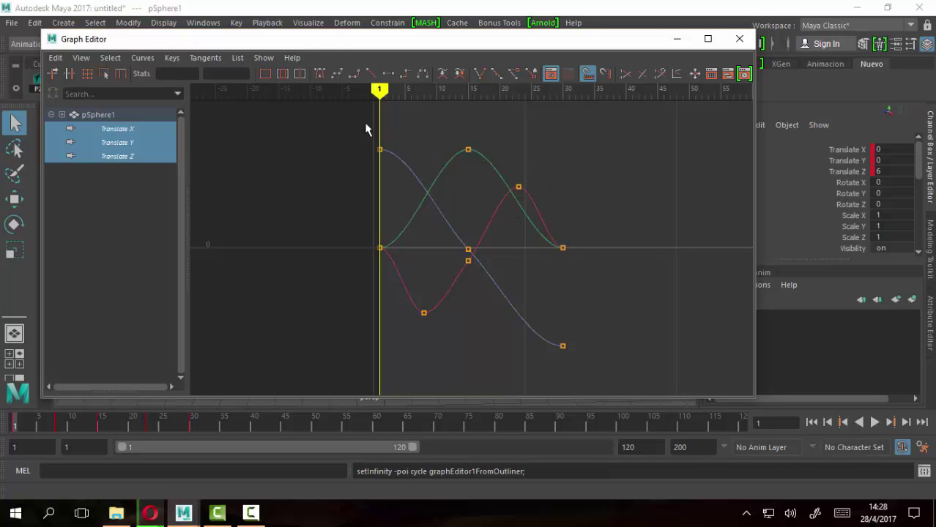
pyautogui.moveTo(366, 129); pyautogui.dragTo(614, 366)
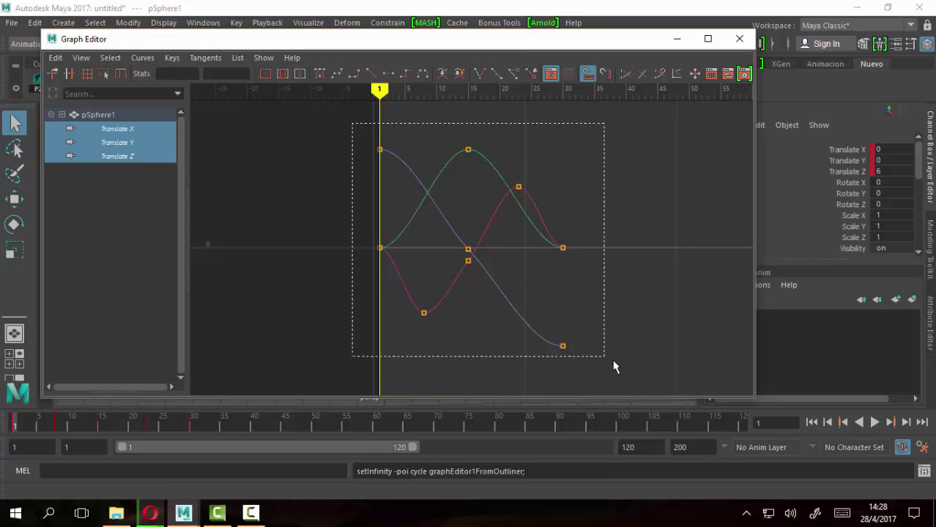
pyautogui.click(170, 62)
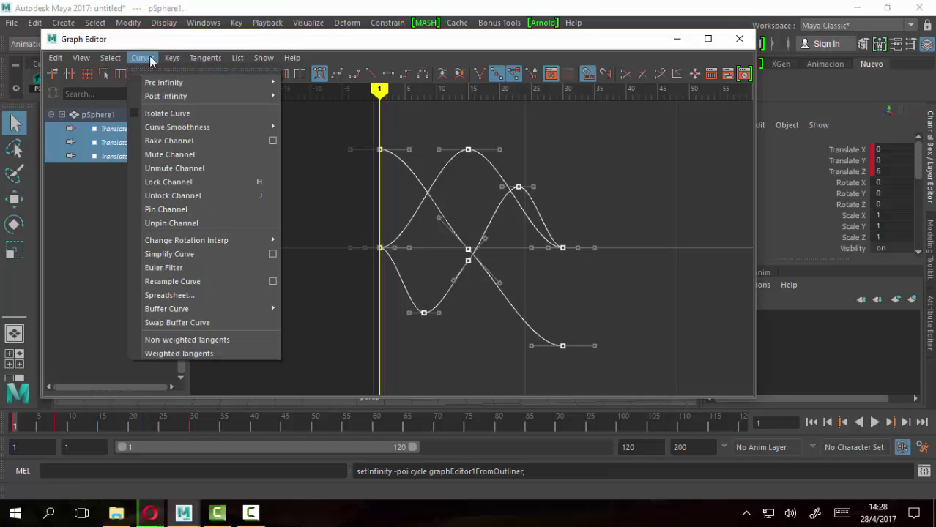
pyautogui.moveTo(167, 96)
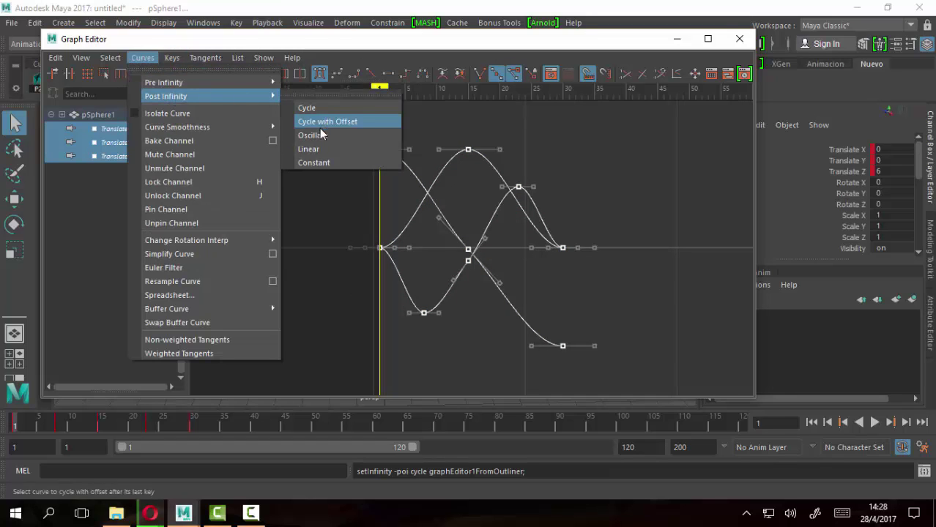
pyautogui.click(317, 109)
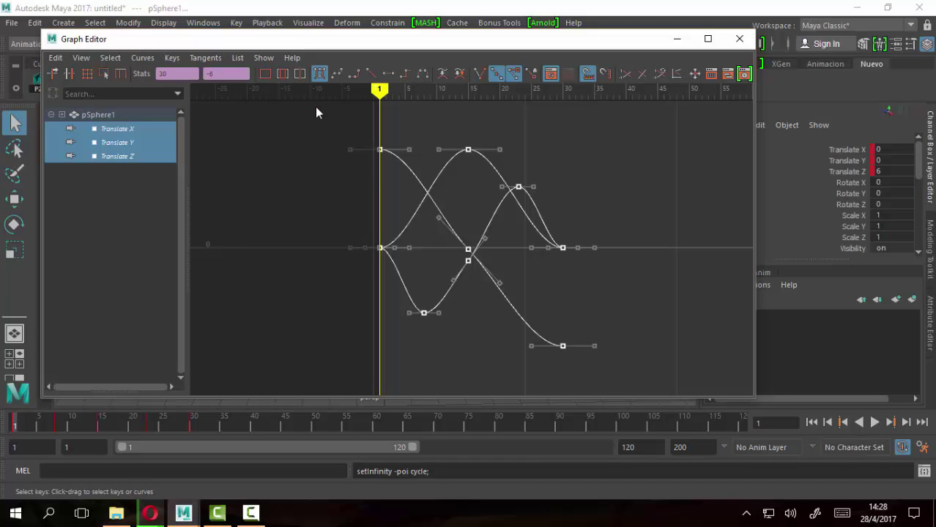
# Deselect the keys and minimize the Graph Editor to reveal the viewport.
pyautogui.moveTo(566, 44); pyautogui.dragTo(522, 35)
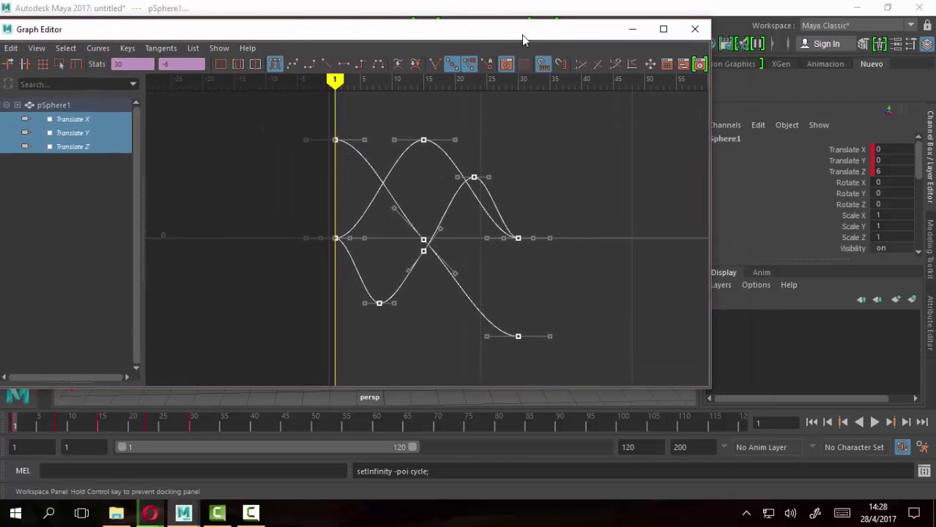
pyautogui.click(600, 288)
pyautogui.scroll(-5, 593, 257)
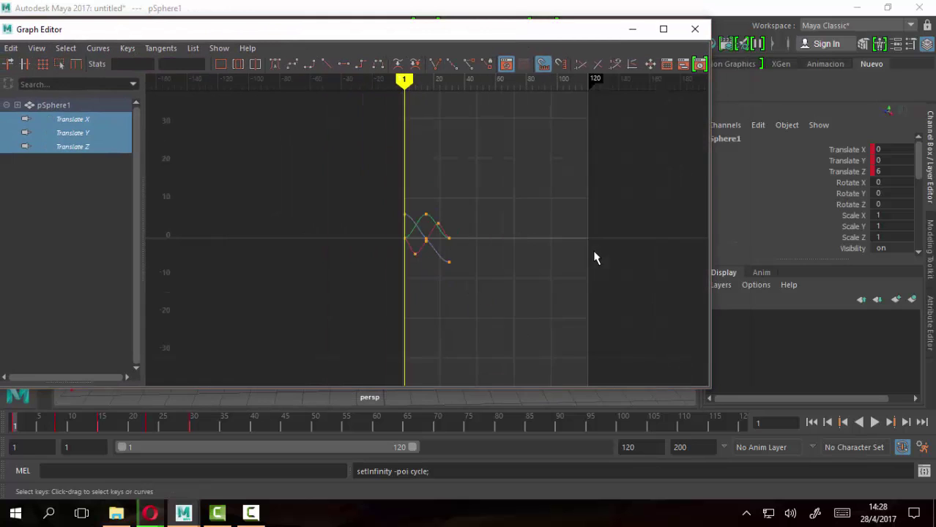
pyautogui.scroll(3, 593, 257)
pyautogui.scroll(2, 593, 257)
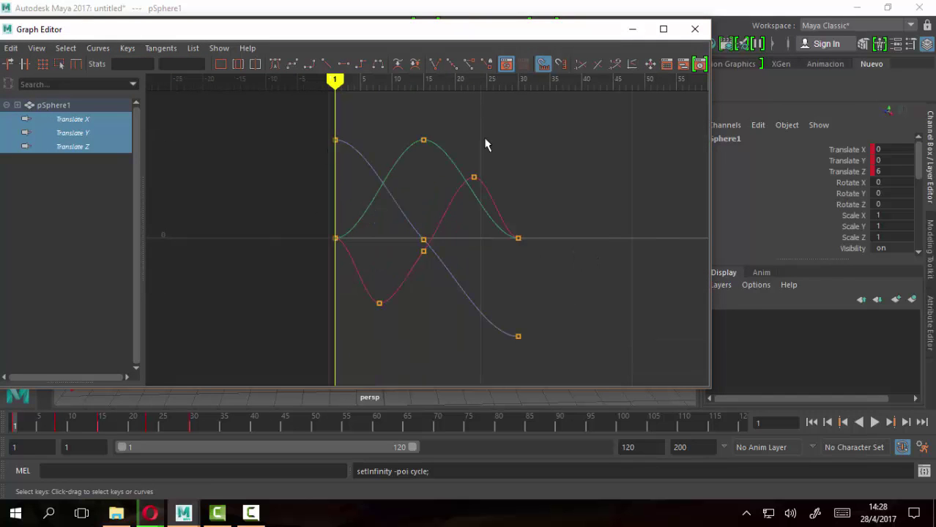
pyautogui.click(632, 28)
# Play the cycling animation, then set the playback end frame to 300.
pyautogui.click(876, 422)
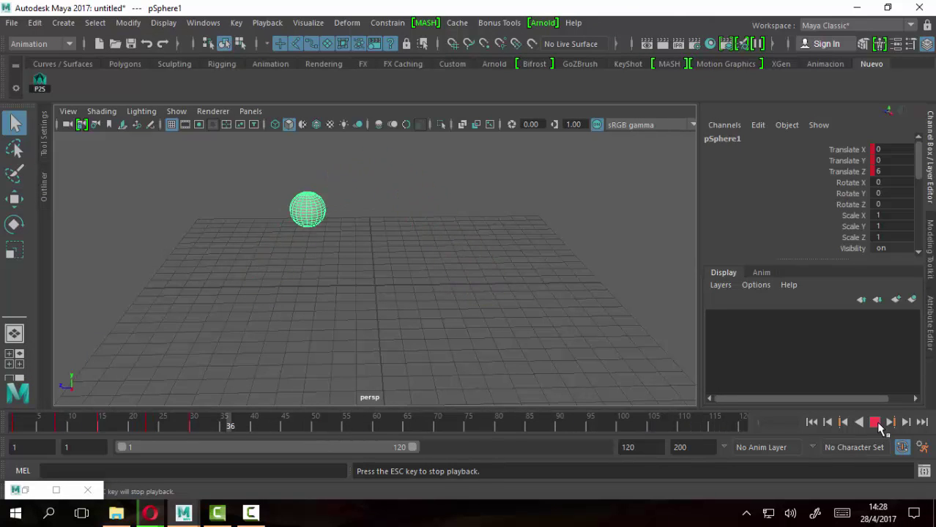
pyautogui.click(875, 423)
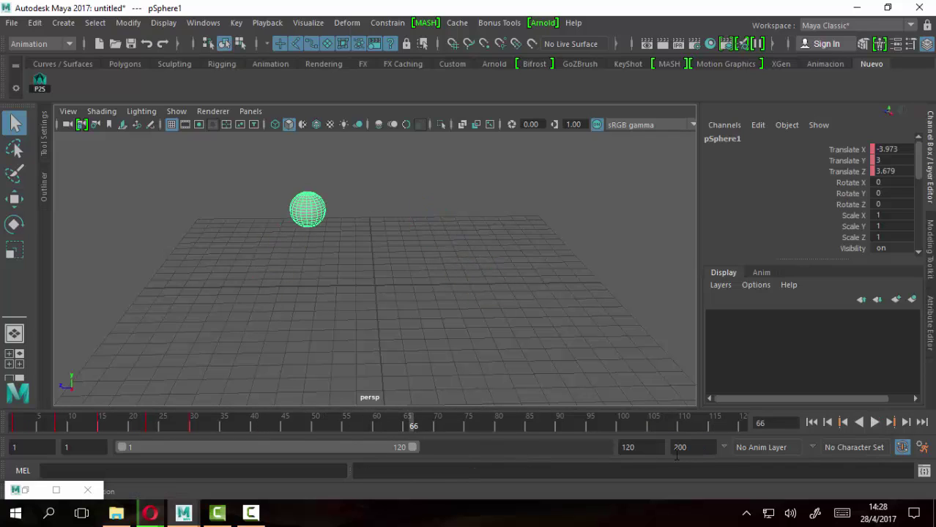
pyautogui.click(651, 448)
pyautogui.write('300')
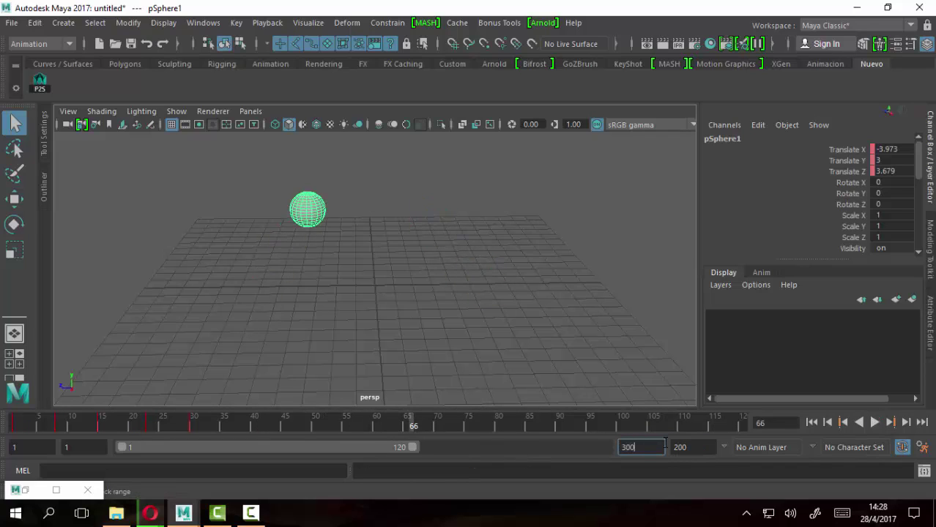
pyautogui.press('Return')
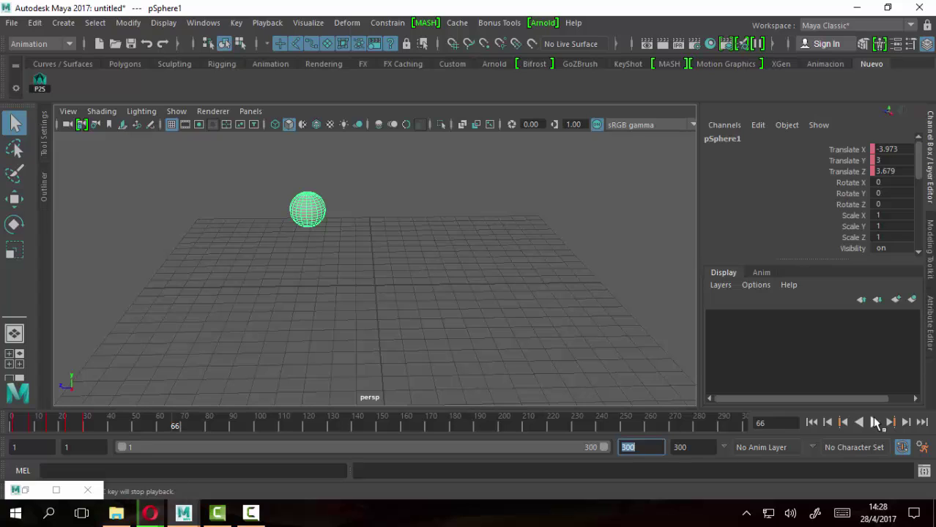
# Play the sphere's cycling hop across the 300-frame range from frame 1.
pyautogui.click(875, 423)
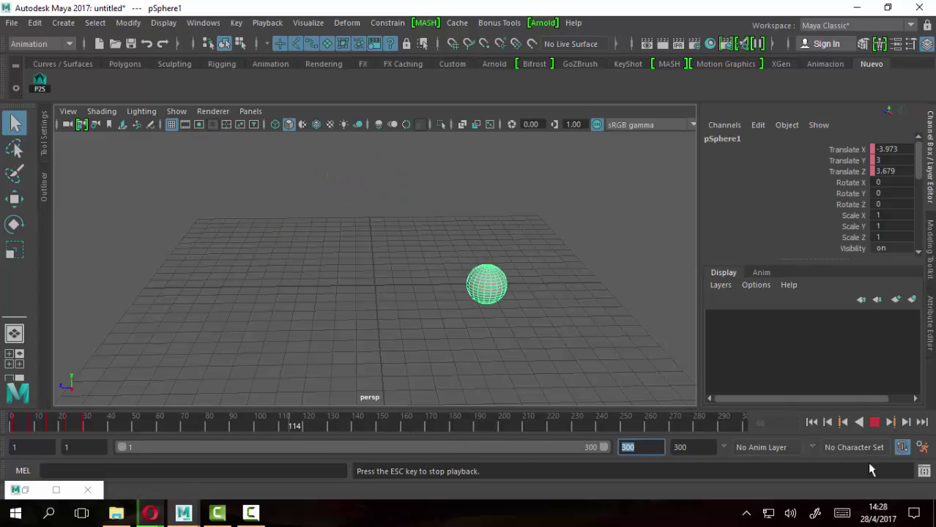
pyautogui.click(875, 423)
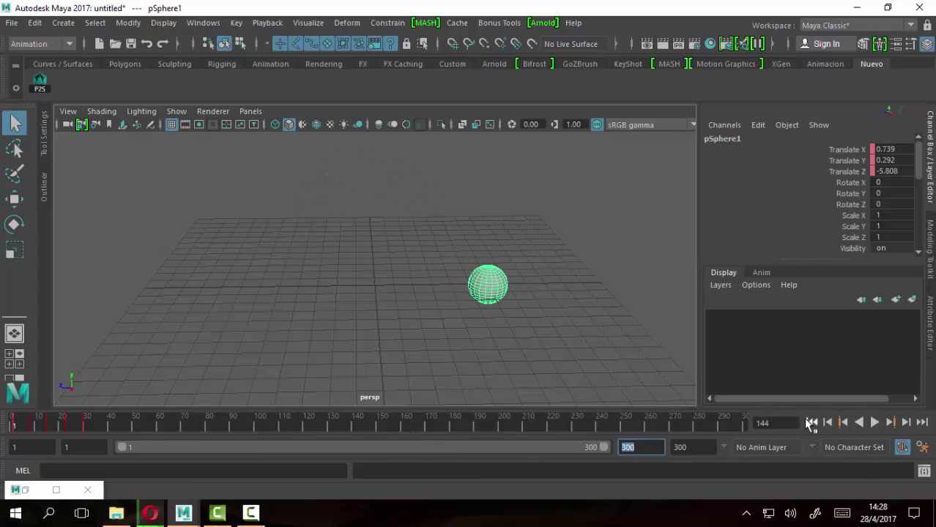
pyautogui.click(811, 423)
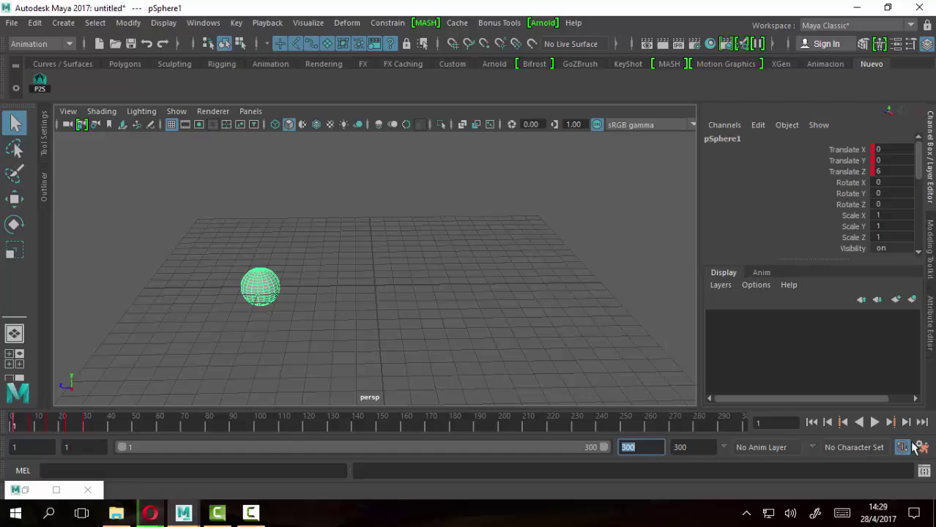
pyautogui.click(874, 422)
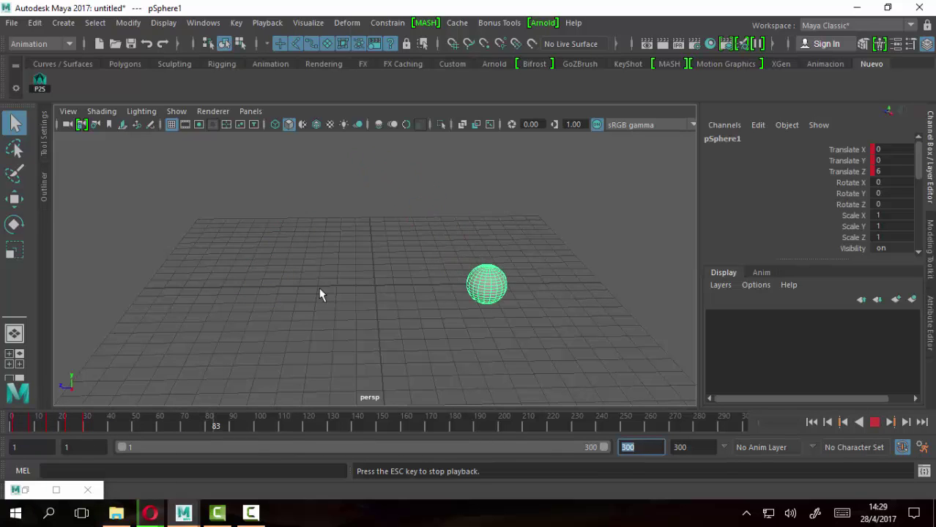
pyautogui.click(874, 422)
# Go to frame 1, restore the Graph Editor and select all translate keys.
pyautogui.click(812, 422)
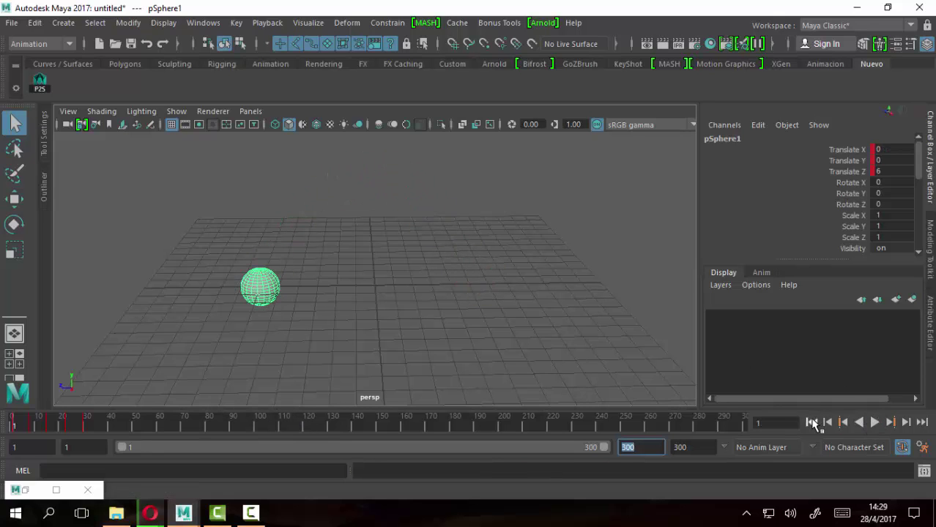
pyautogui.click(56, 490)
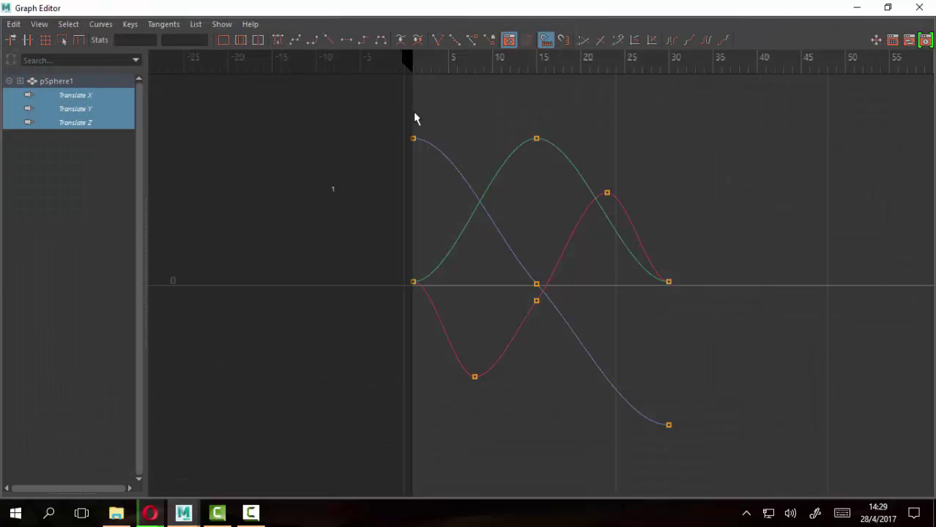
pyautogui.moveTo(365, 111); pyautogui.dragTo(760, 495)
pyautogui.scroll(-5, 708, 305)
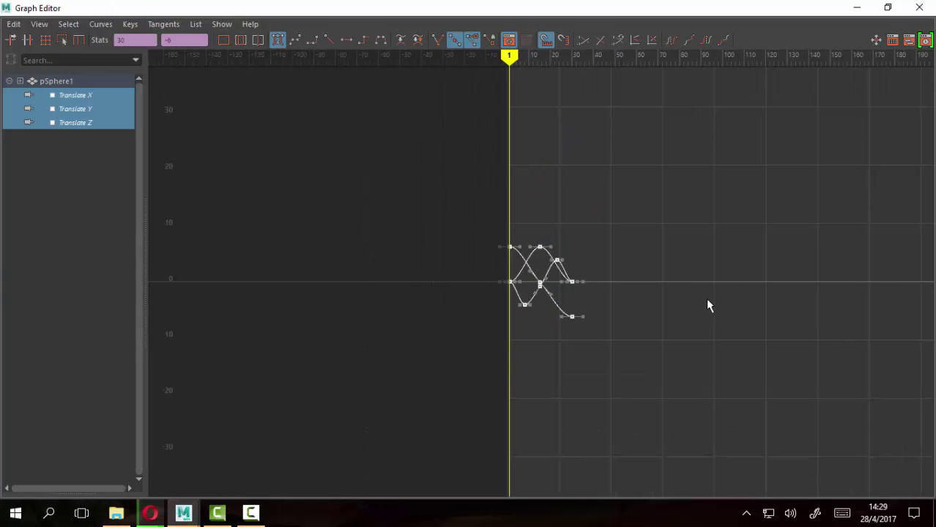
pyautogui.scroll(2, 728, 305)
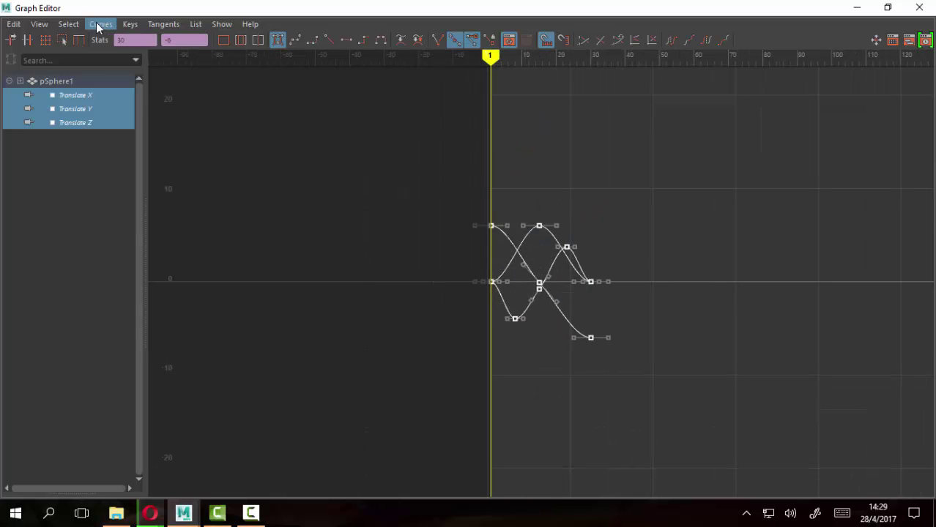
pyautogui.doubleClick(585, 13)
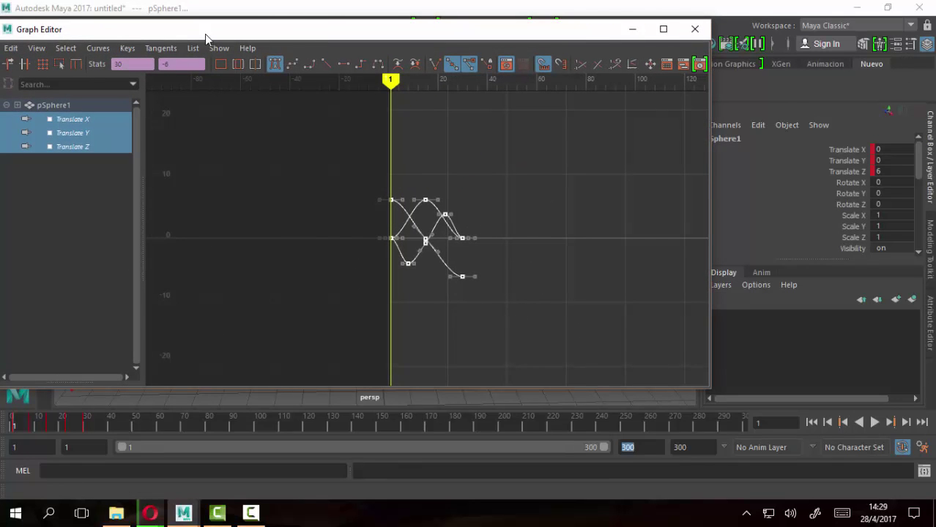
# Set Post Infinity to Cycle with Offset, undo a trial key shift, and frame the curves.
pyautogui.click(91, 51)
pyautogui.moveTo(122, 87)
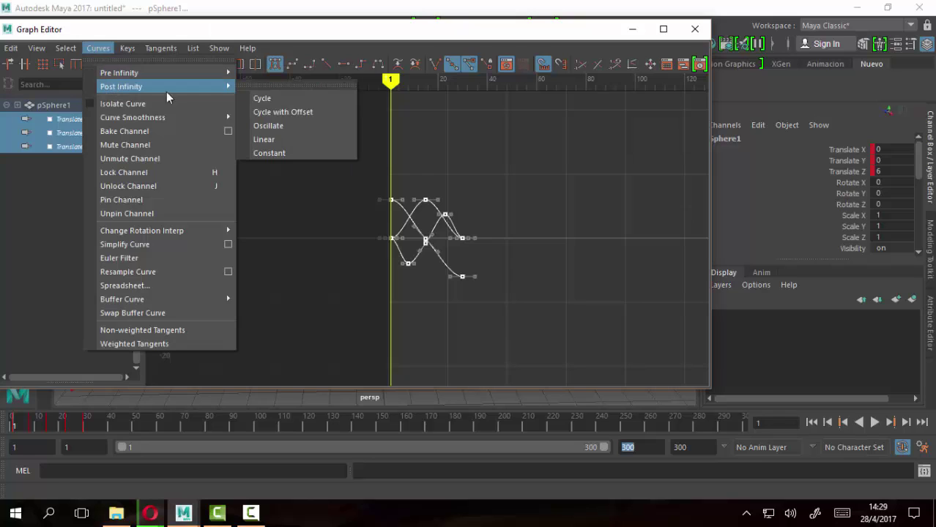
pyautogui.click(283, 111)
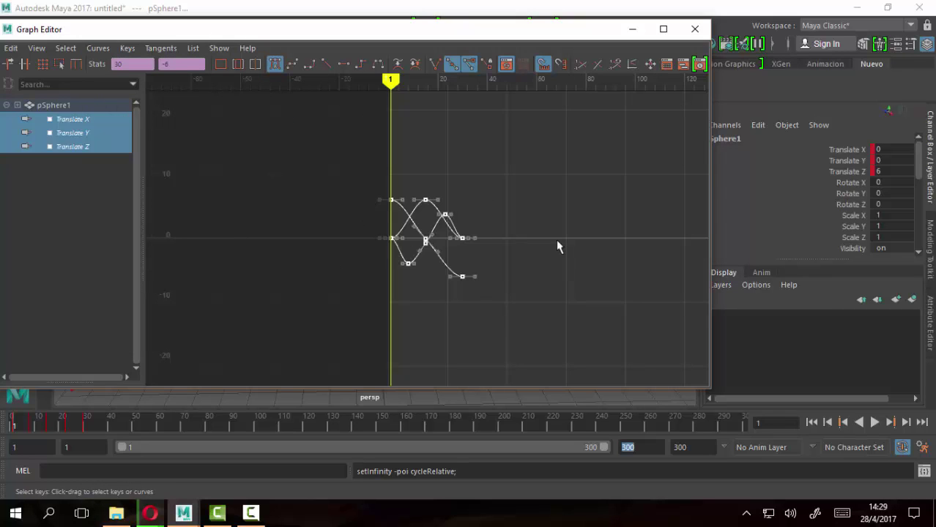
pyautogui.moveTo(557, 247); pyautogui.dragTo(566, 225, button='middle')
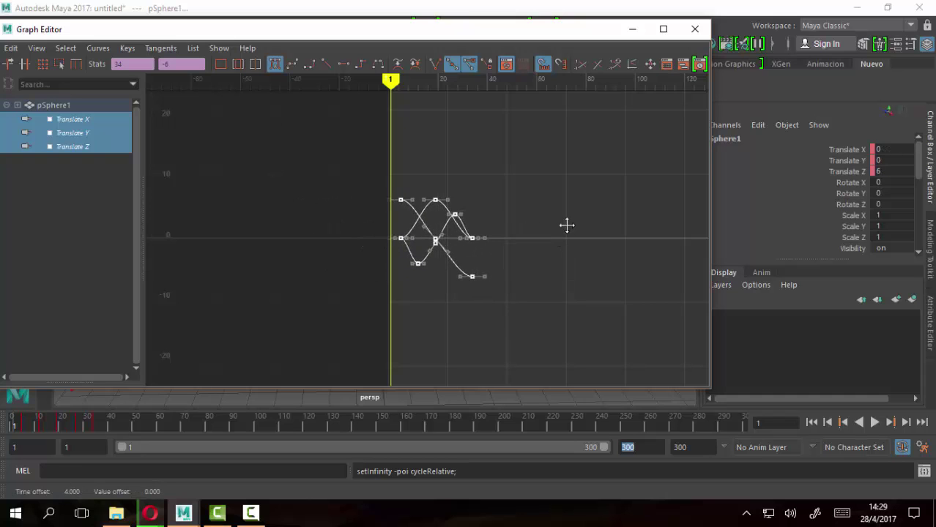
pyautogui.hotkey('ctrl', 'z')
pyautogui.click(573, 178)
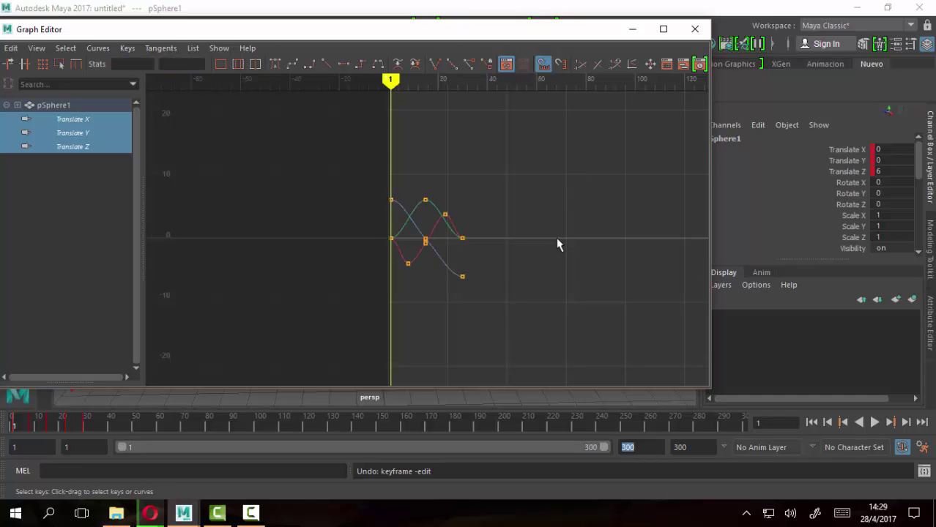
pyautogui.scroll(-3, 556, 237)
pyautogui.press('f')
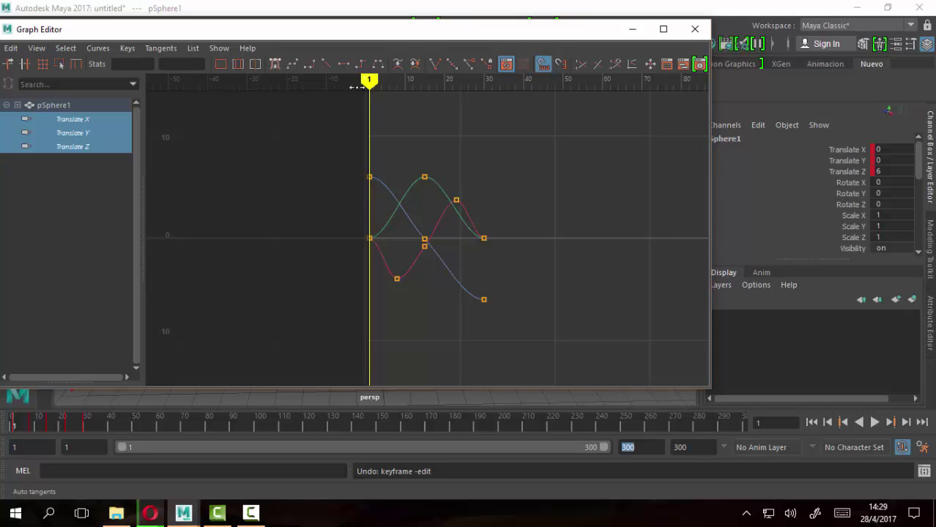
# Close the Graph Editor and play the animation, tumbling the camera to watch the offset cycles.
pyautogui.click(695, 29)
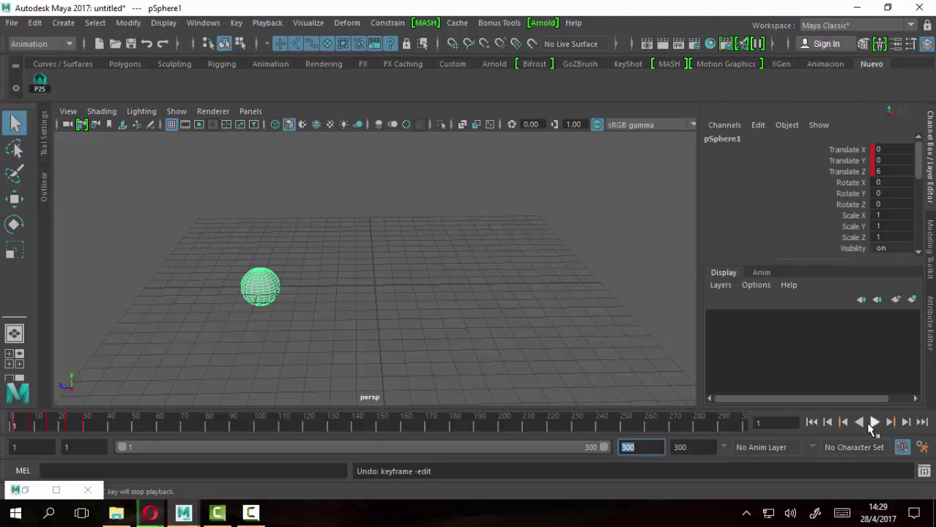
pyautogui.click(873, 423)
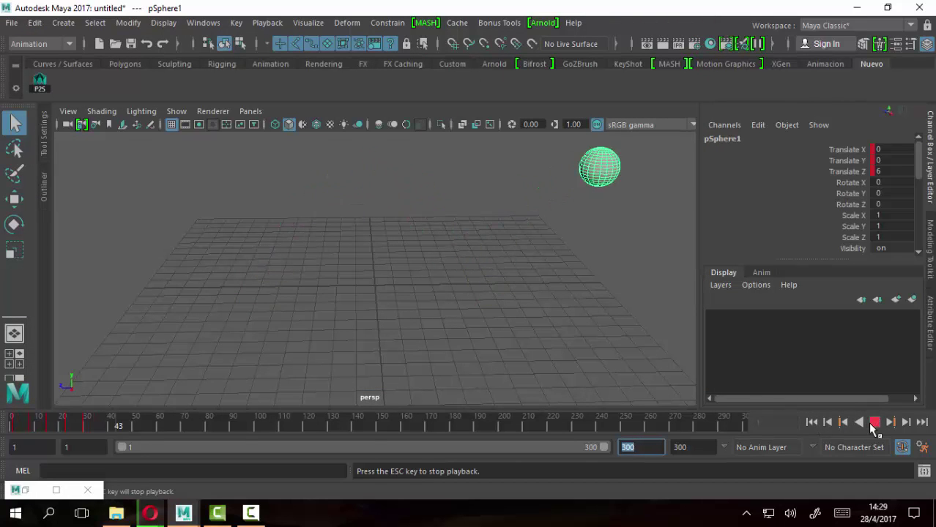
pyautogui.scroll(-3, 487, 233)
pyautogui.scroll(-3, 486, 233)
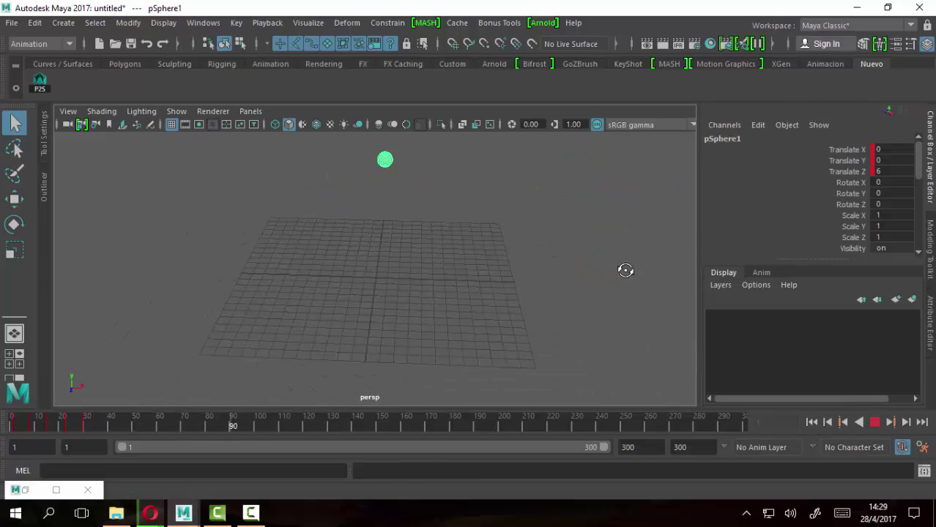
pyautogui.moveTo(622, 269)
pyautogui.keyDown('alt'); pyautogui.mouseDown()
pyautogui.moveTo(549, 274)
pyautogui.moveTo(535, 287)
pyautogui.moveTo(493, 274)
pyautogui.mouseUp(); pyautogui.keyUp('alt')
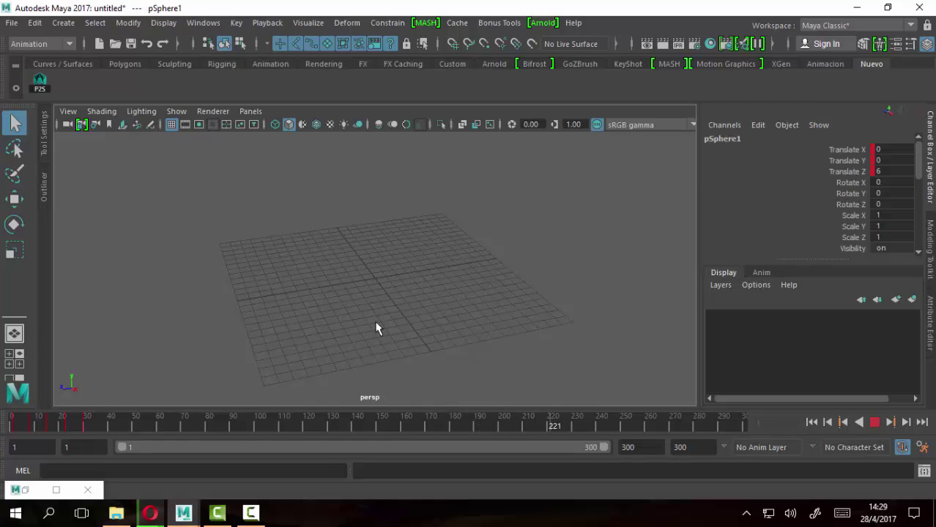
pyautogui.keyDown('alt'); pyautogui.moveTo(356, 263); pyautogui.dragTo(487, 245); pyautogui.keyUp('alt')
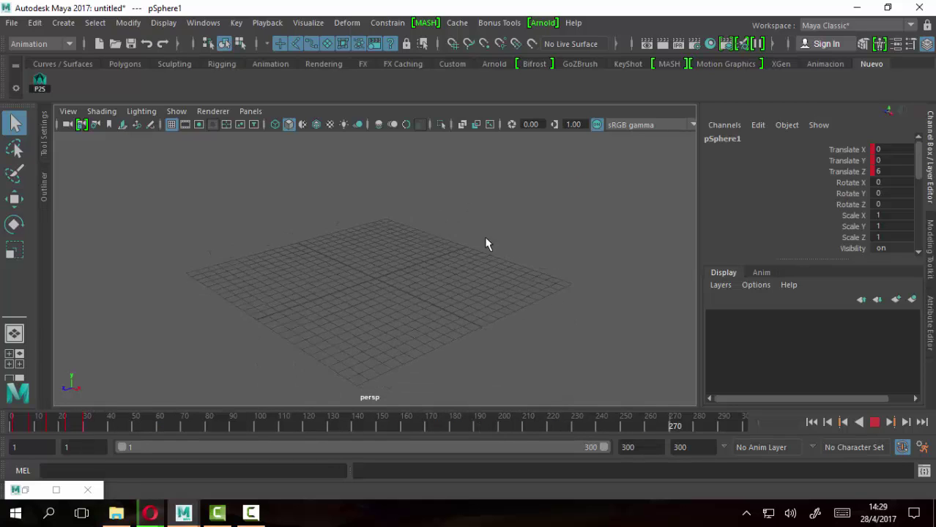
pyautogui.keyDown('alt'); pyautogui.moveTo(487, 244); pyautogui.dragTo(447, 310, button='middle'); pyautogui.keyUp('alt')
pyautogui.moveTo(446, 310)
pyautogui.keyDown('alt'); pyautogui.mouseDown()
pyautogui.moveTo(560, 274)
pyautogui.moveTo(458, 339)
pyautogui.moveTo(476, 330)
pyautogui.mouseUp(); pyautogui.keyUp('alt')
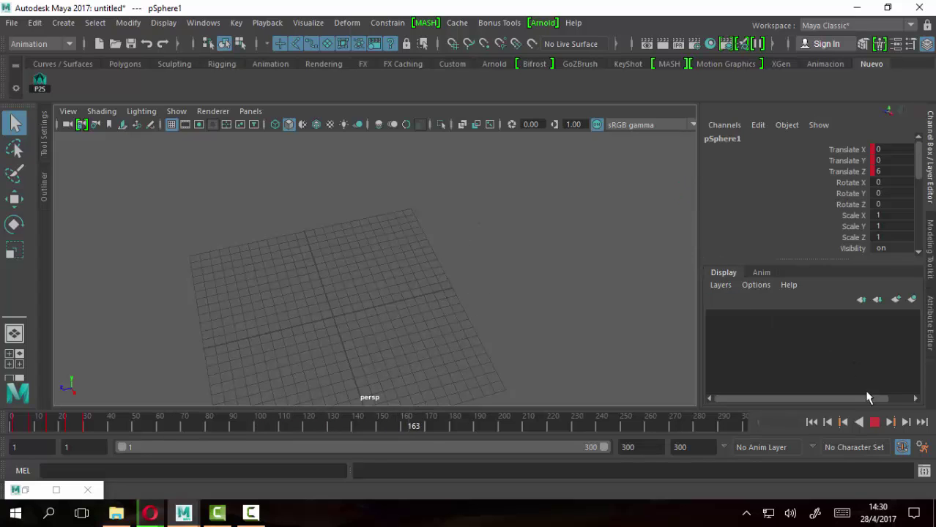
# Stop playback at frame 1, restore then close the leftover Graph Editor, and deselect the sphere.
pyautogui.click(876, 425)
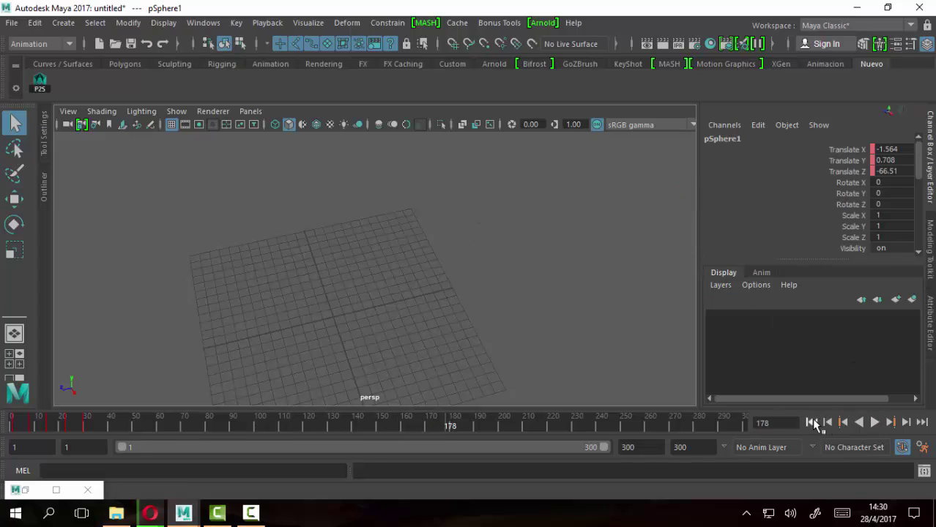
pyautogui.click(811, 423)
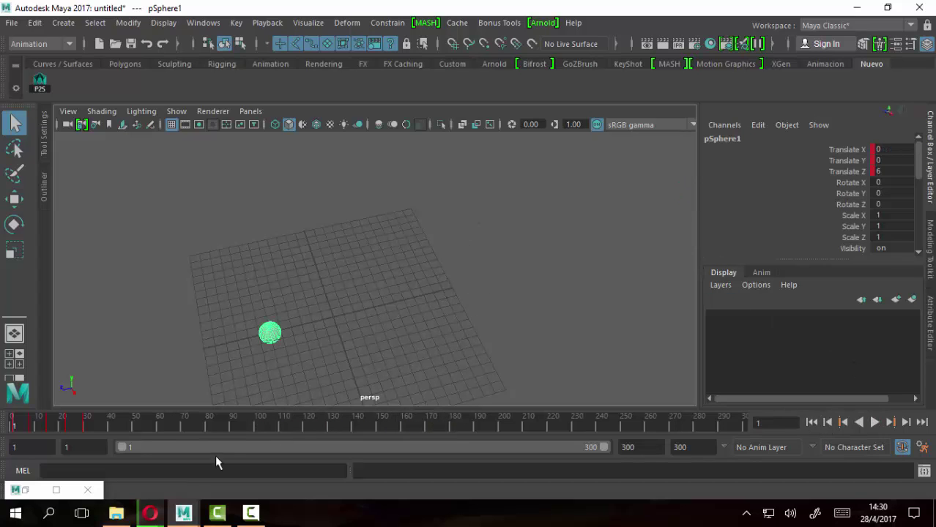
pyautogui.click(56, 489)
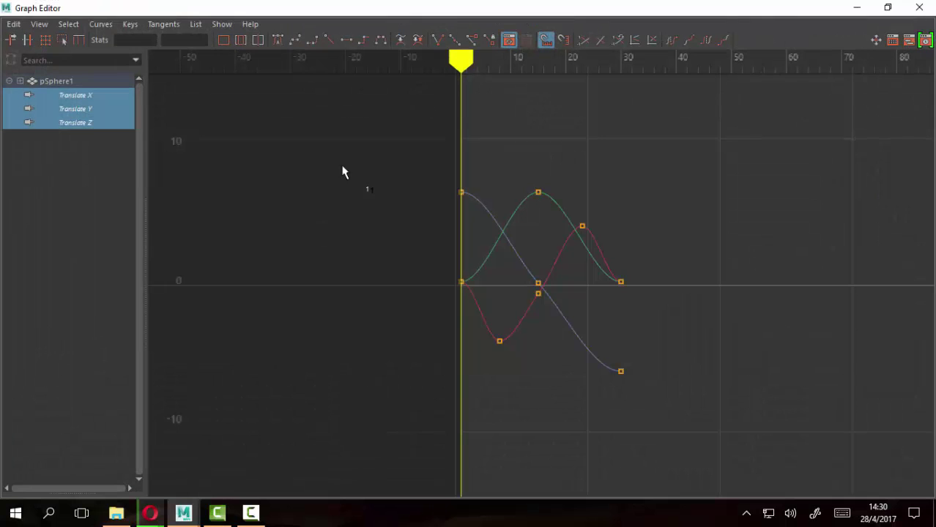
pyautogui.doubleClick(565, 13)
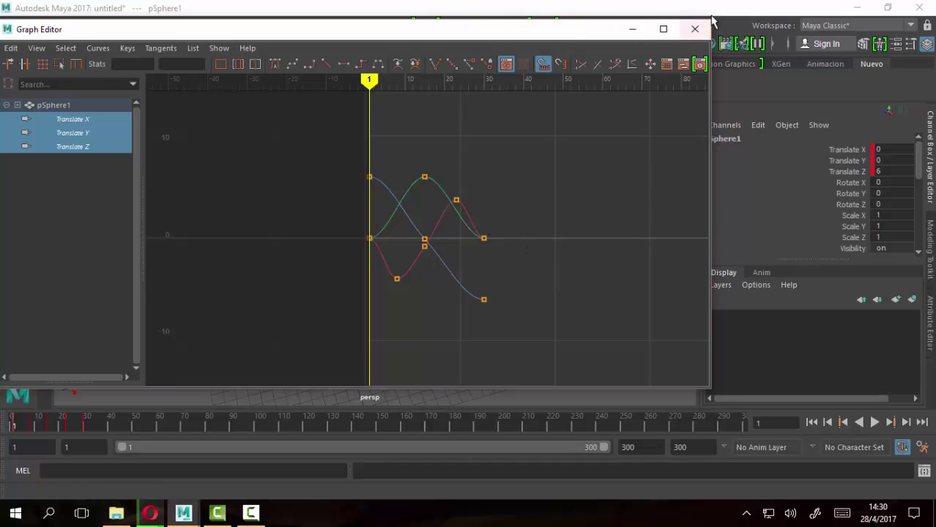
pyautogui.moveTo(712, 22); pyautogui.dragTo(686, 31)
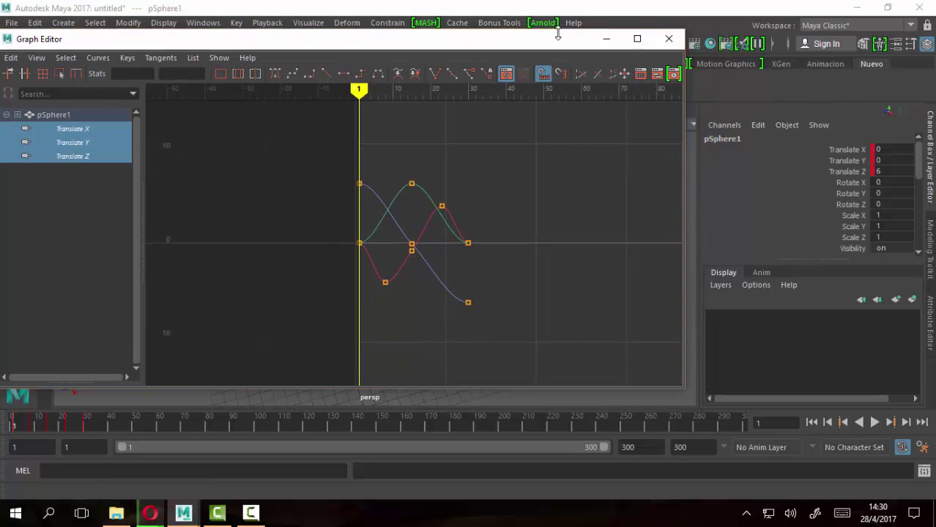
pyautogui.moveTo(558, 33); pyautogui.dragTo(561, 24)
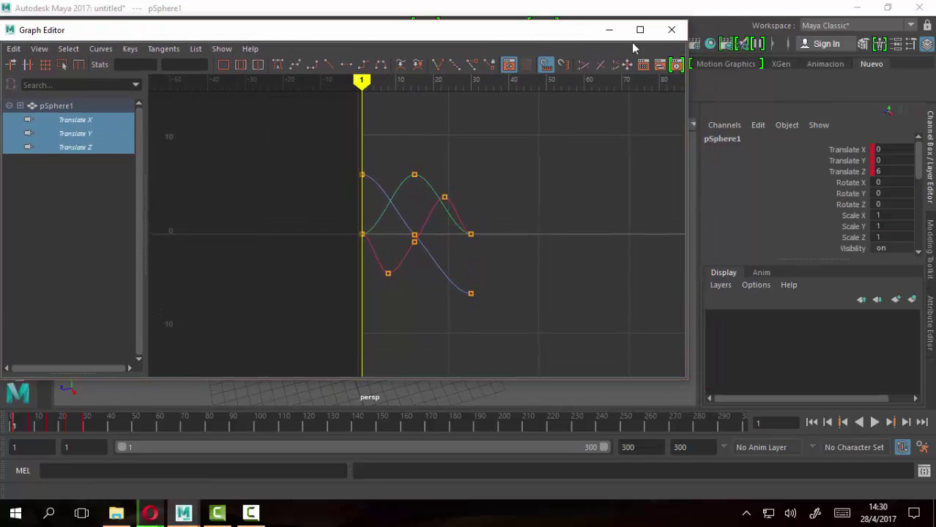
pyautogui.click(672, 29)
pyautogui.click(357, 399)
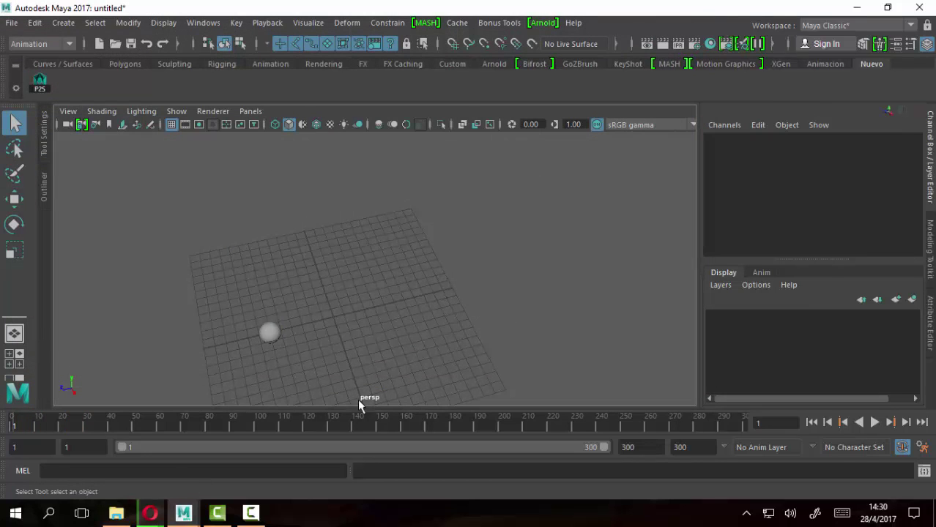
# Reopen pSphere1's Graph Editor, frame its curves, box-select all keys and open Curves > Post Infinity.
pyautogui.click(276, 336)
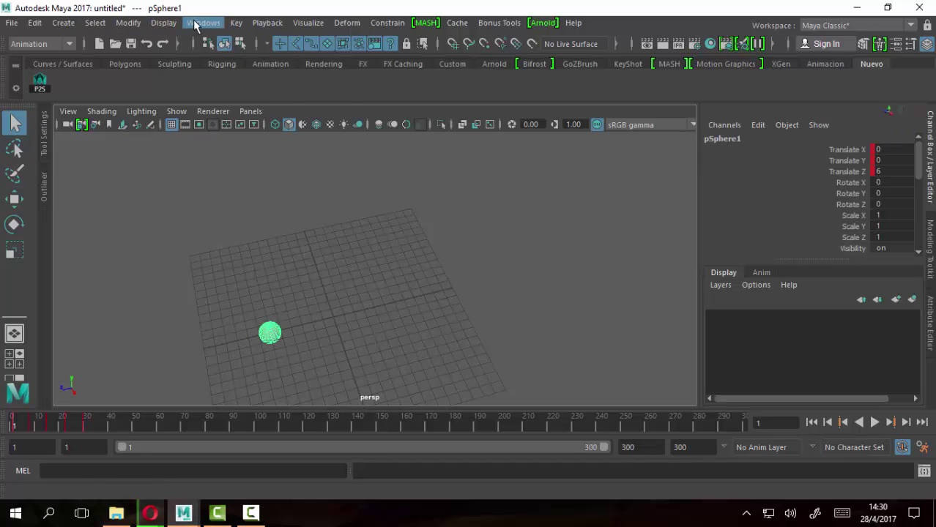
pyautogui.click(195, 26)
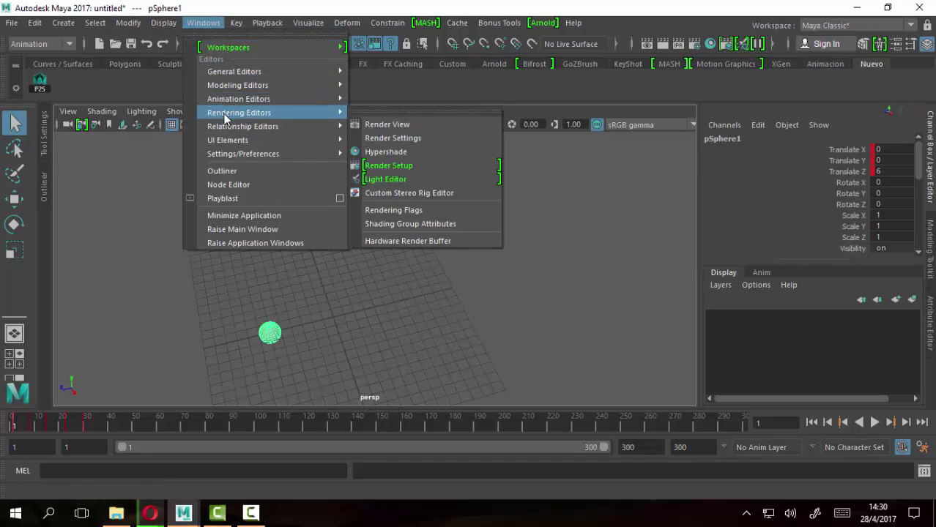
pyautogui.moveTo(239, 99)
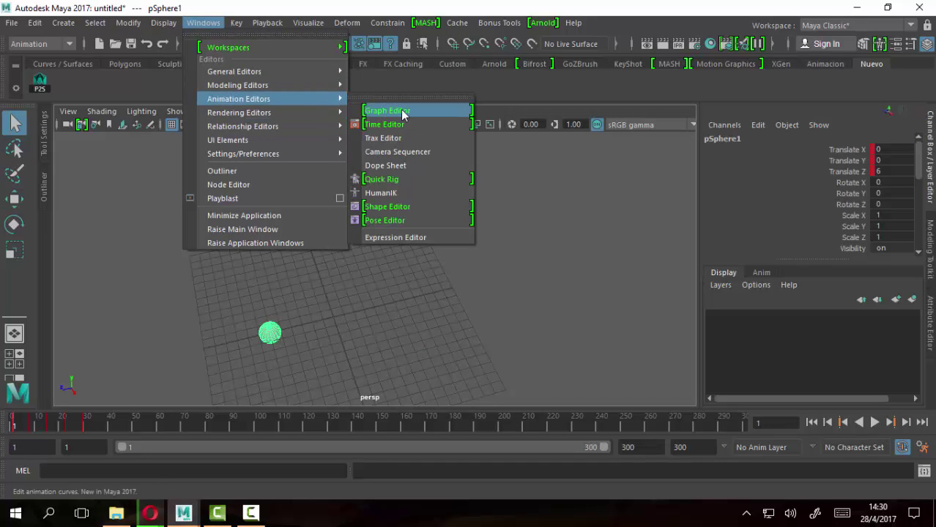
pyautogui.click(402, 114)
pyautogui.scroll(-5, 480, 264)
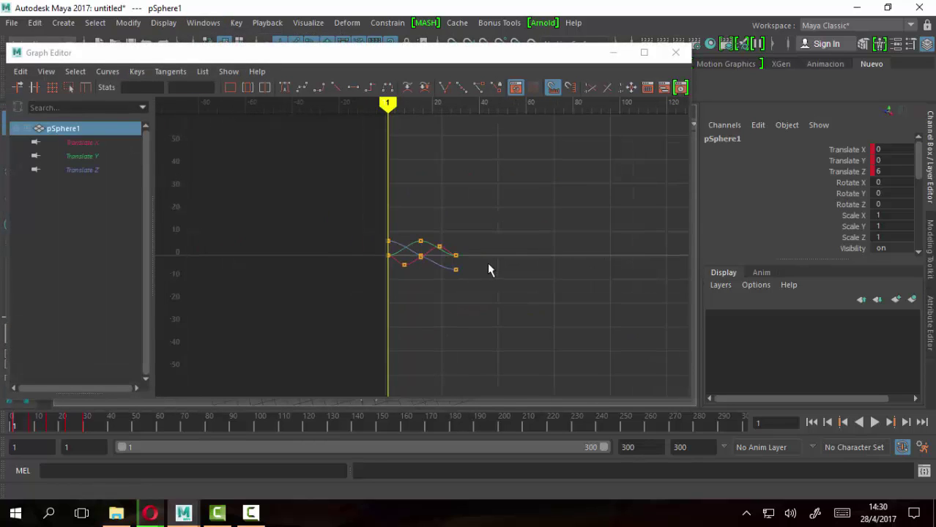
pyautogui.press('f')
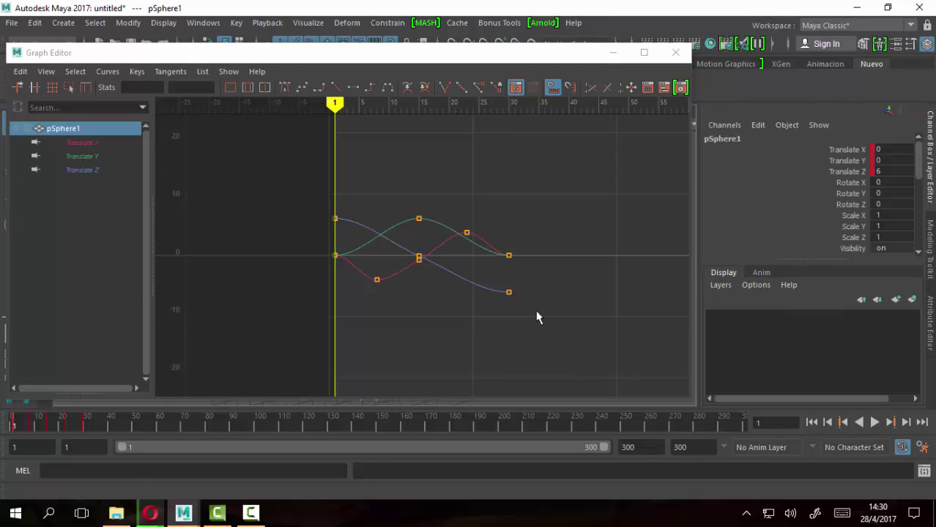
pyautogui.scroll(5, 499, 291)
pyautogui.press('f')
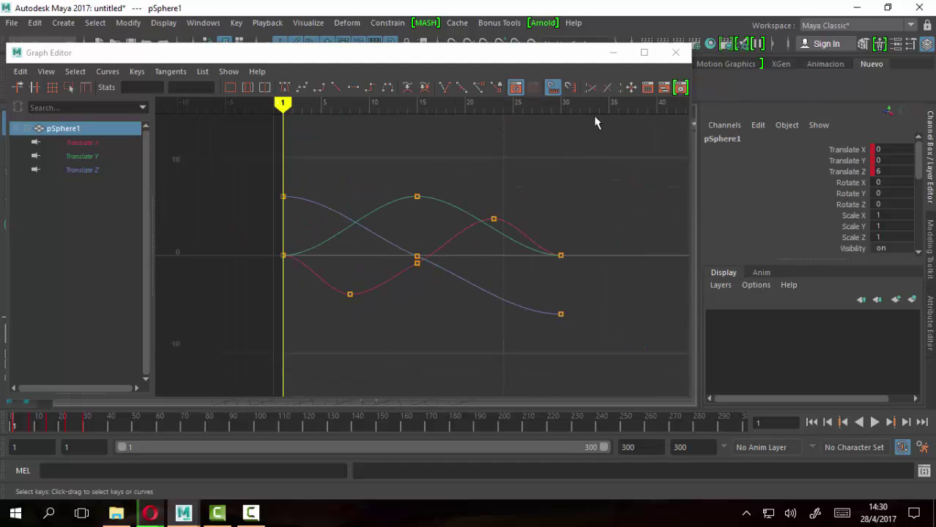
pyautogui.moveTo(279, 165); pyautogui.dragTo(549, 323)
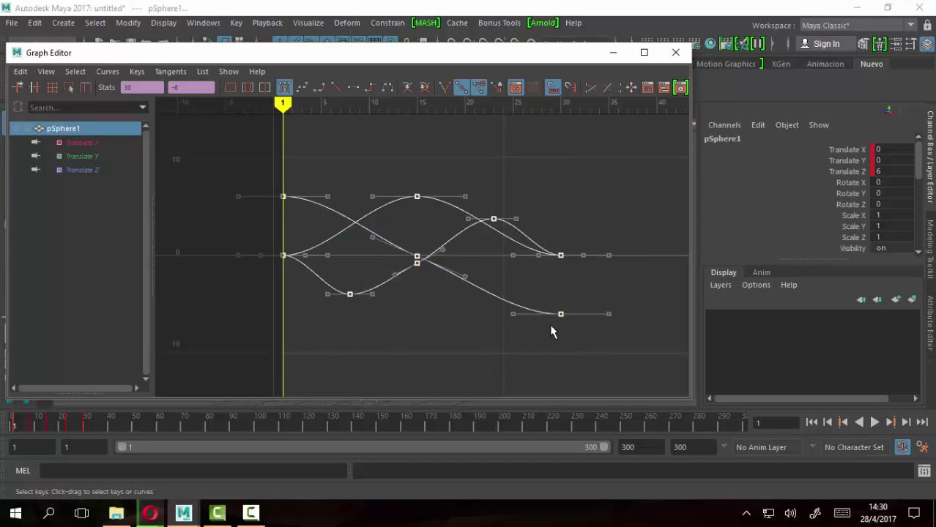
pyautogui.click(108, 72)
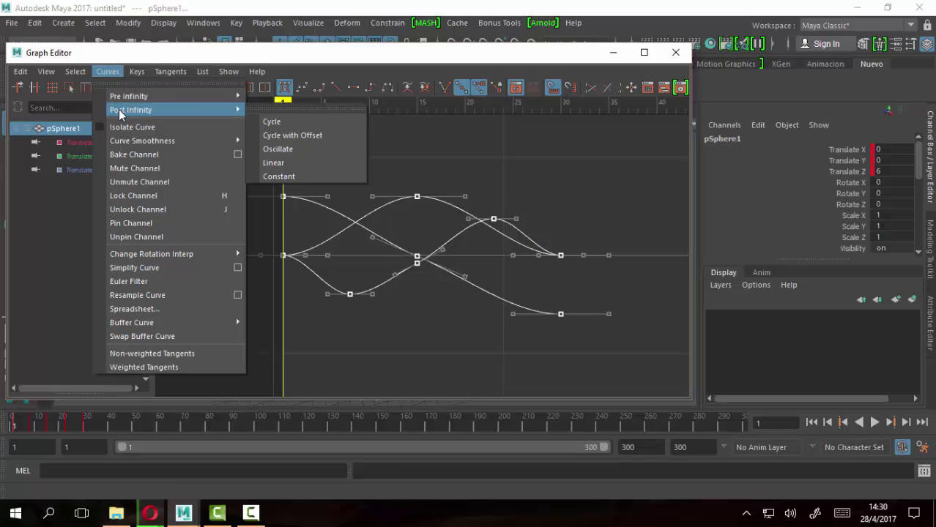
pyautogui.moveTo(131, 110)
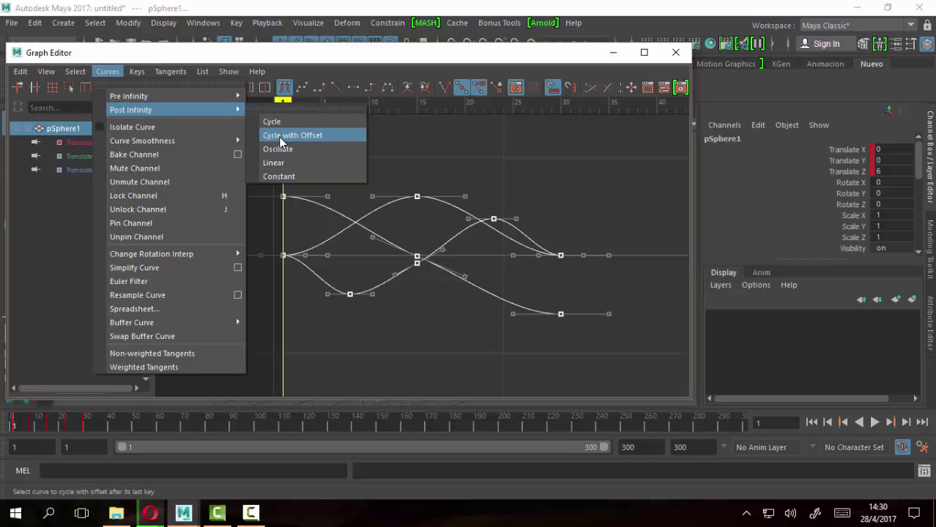
# Apply Post Infinity Cycle with Offset to the translate curves and pan to view the repeats.
pyautogui.click(279, 137)
pyautogui.keyDown('alt'); pyautogui.moveTo(612, 280); pyautogui.dragTo(474, 267, button='middle'); pyautogui.keyUp('alt')
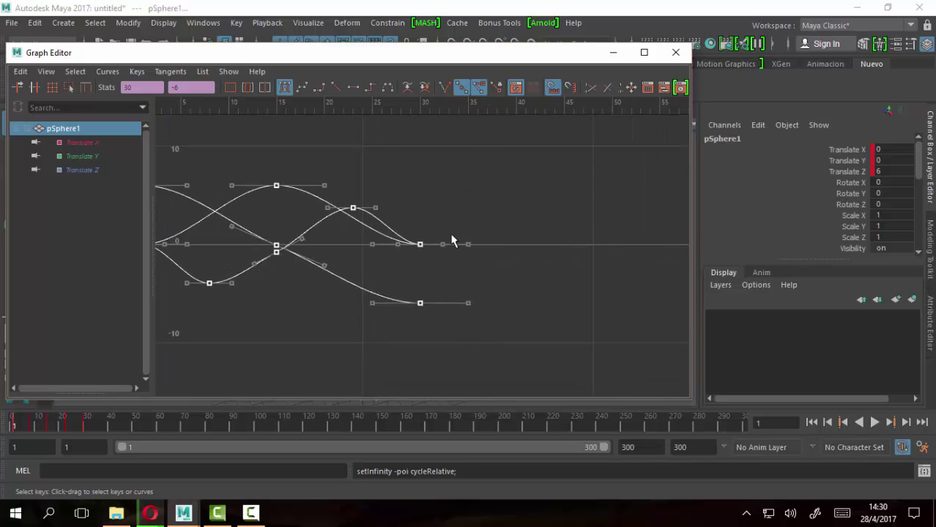
pyautogui.scroll(-5, 452, 241)
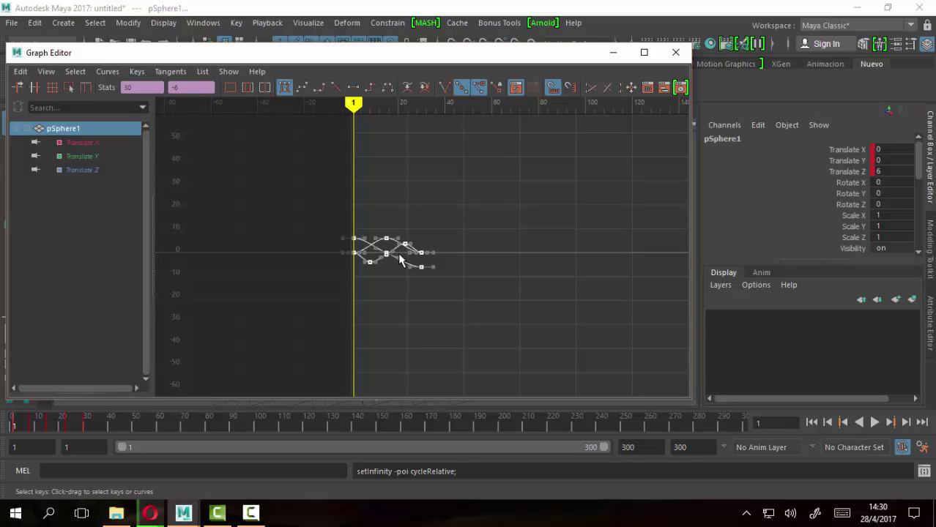
pyautogui.scroll(2, 400, 260)
pyautogui.scroll(2, 424, 267)
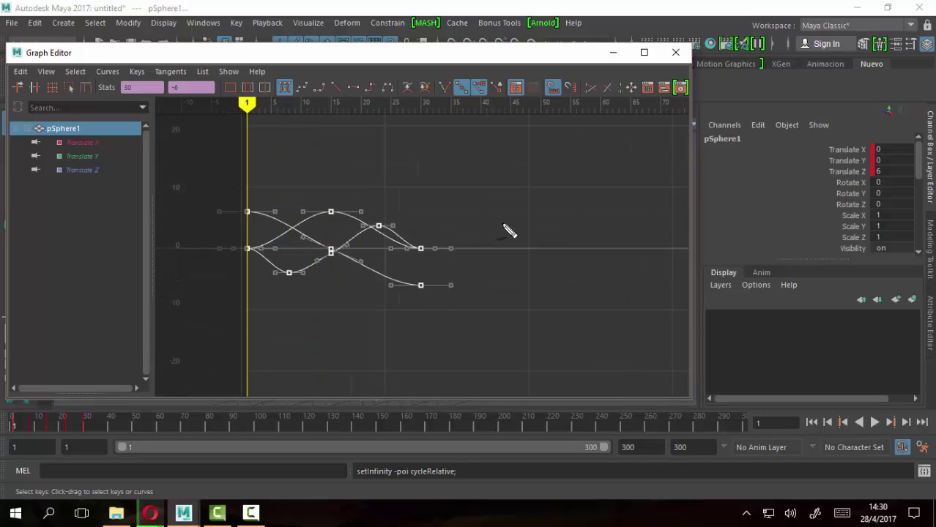
# Sketch how the curves continue past their end, then zoom out to show frames 1–300.
pyautogui.moveTo(421, 249)
pyautogui.mouseDown()
pyautogui.moveTo(476, 207)
pyautogui.moveTo(558, 246)
pyautogui.moveTo(623, 201)
pyautogui.moveTo(668, 239)
pyautogui.mouseUp()
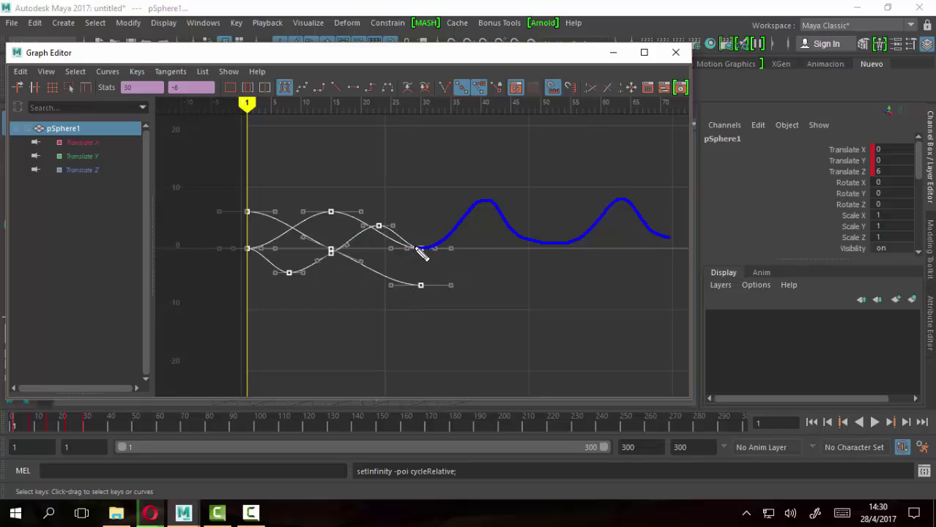
pyautogui.moveTo(415, 248)
pyautogui.mouseDown()
pyautogui.moveTo(485, 276)
pyautogui.moveTo(525, 258)
pyautogui.moveTo(583, 258)
pyautogui.moveTo(638, 277)
pyautogui.moveTo(660, 251)
pyautogui.mouseUp()
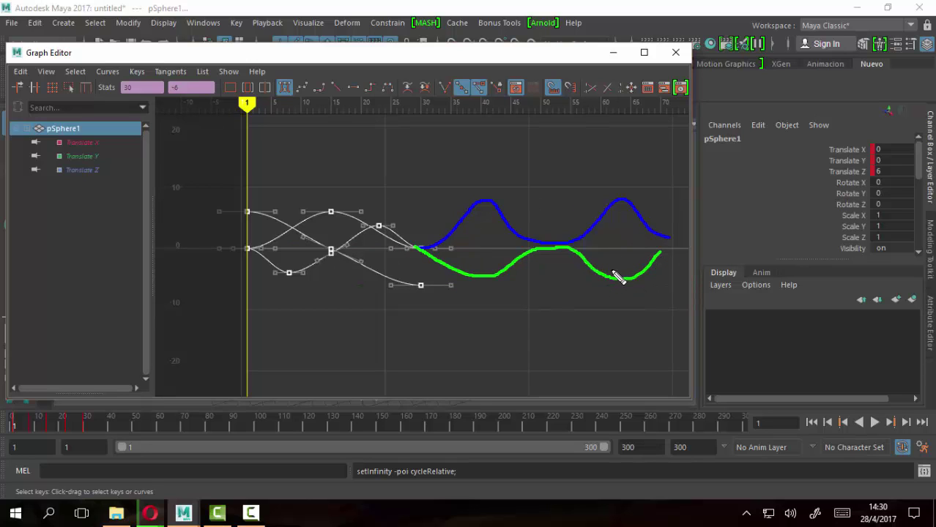
pyautogui.press('Escape')
pyautogui.scroll(-3, 459, 243)
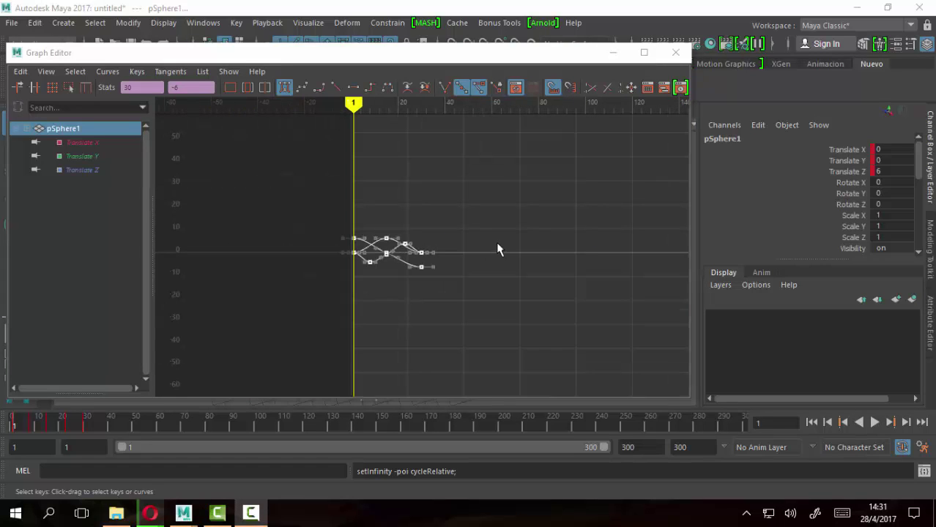
pyautogui.moveTo(489, 232)
pyautogui.keyDown('alt'); pyautogui.mouseDown(button='middle')
pyautogui.moveTo(460, 220)
pyautogui.moveTo(422, 229)
pyautogui.mouseUp(button='middle'); pyautogui.keyUp('alt')
pyautogui.scroll(3, 421, 229)
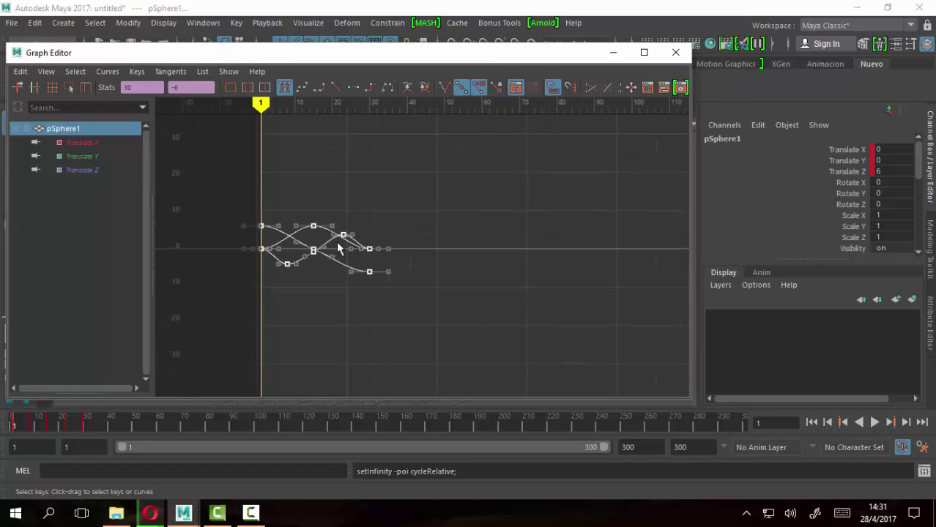
pyautogui.keyDown('alt'); pyautogui.moveTo(326, 238); pyautogui.dragTo(380, 237, button='middle'); pyautogui.keyUp('alt')
pyautogui.keyDown('alt'); pyautogui.moveTo(323, 238); pyautogui.dragTo(349, 235, button='middle'); pyautogui.keyUp('alt')
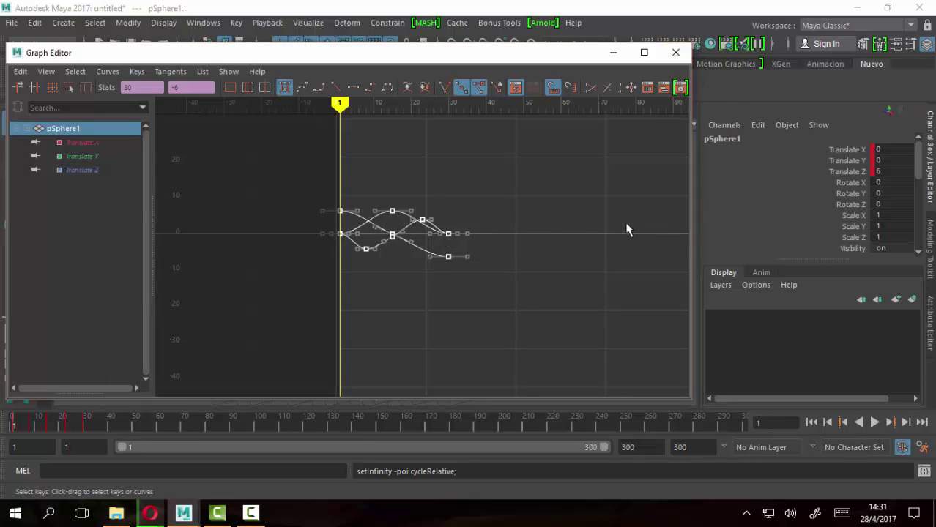
pyautogui.keyDown('alt'); pyautogui.moveTo(631, 250); pyautogui.dragTo(428, 263, button='right'); pyautogui.keyUp('alt')
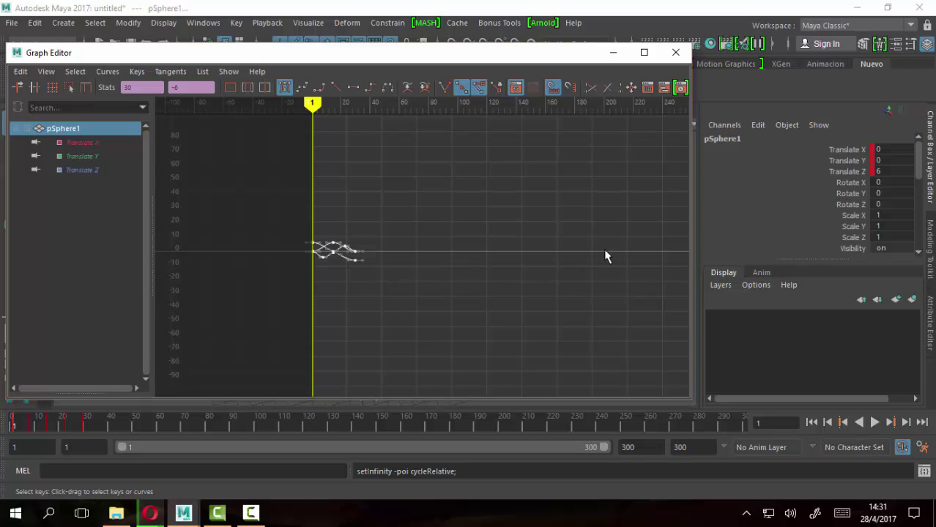
pyautogui.keyDown('alt'); pyautogui.moveTo(605, 254); pyautogui.dragTo(261, 218, button='right'); pyautogui.keyUp('alt')
# Close the Graph Editor and set the playback end frame to 3000.
pyautogui.click(676, 52)
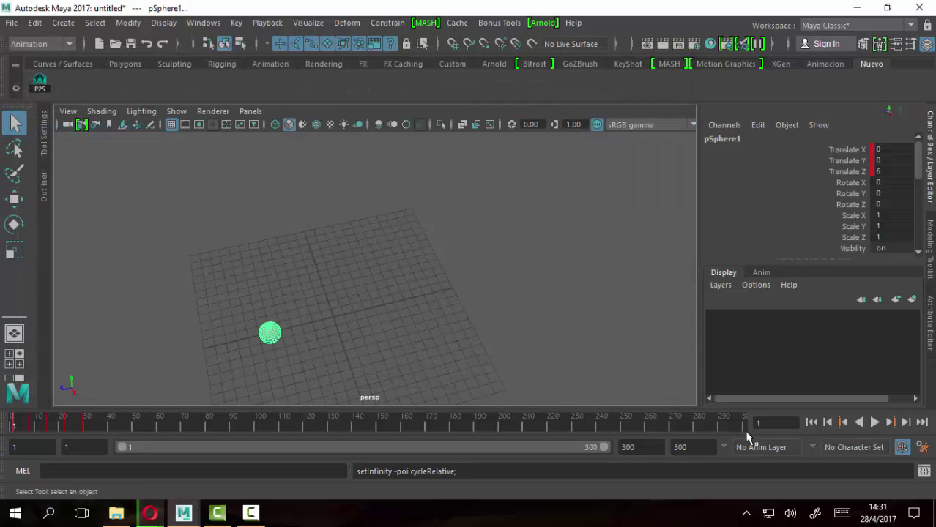
pyautogui.click(652, 450)
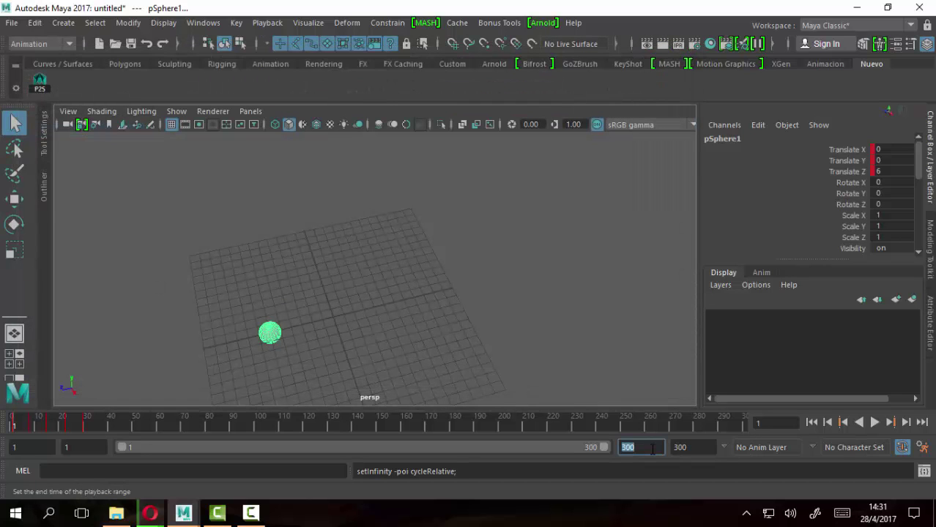
pyautogui.write('30')
pyautogui.press('Return')
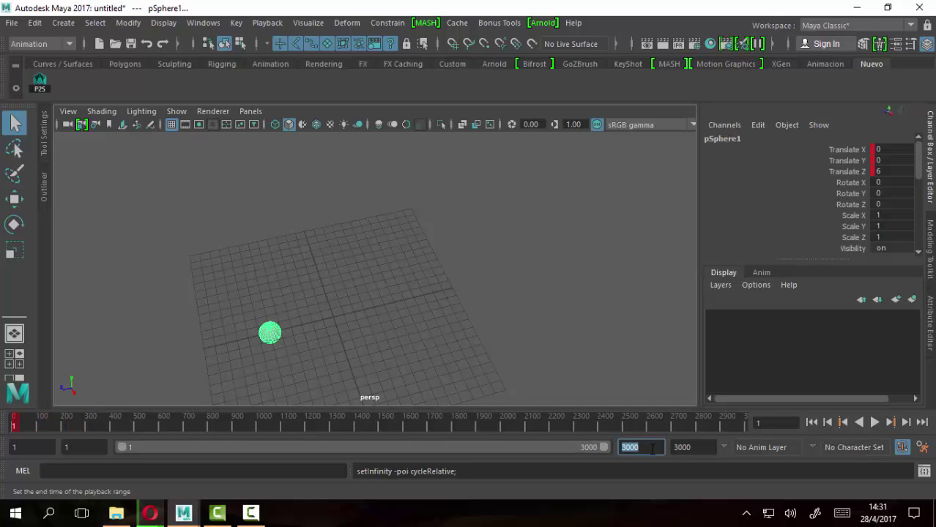
# Play the animation while orbiting to a low view, then stop and return to frame 1.
pyautogui.click(873, 422)
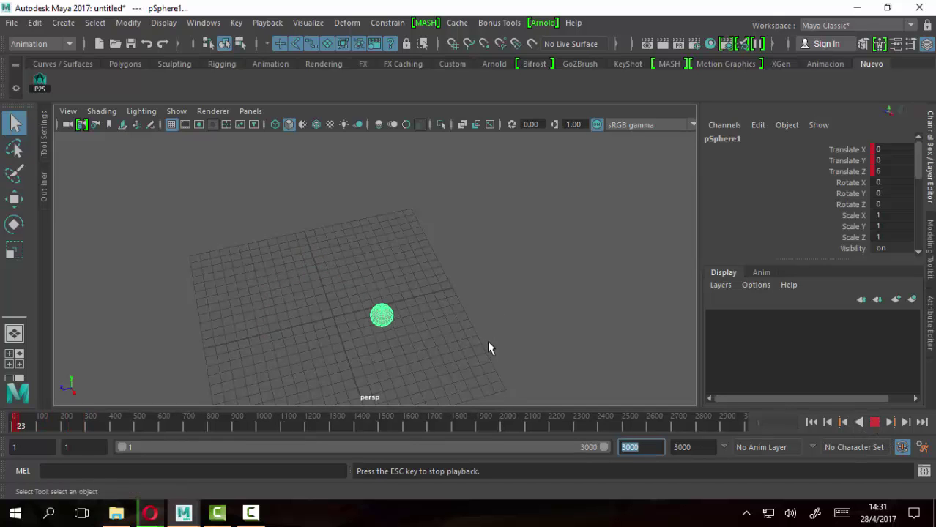
pyautogui.moveTo(490, 349)
pyautogui.keyDown('alt'); pyautogui.mouseDown()
pyautogui.moveTo(495, 330)
pyautogui.moveTo(554, 307)
pyautogui.moveTo(431, 218)
pyautogui.mouseUp(); pyautogui.keyUp('alt')
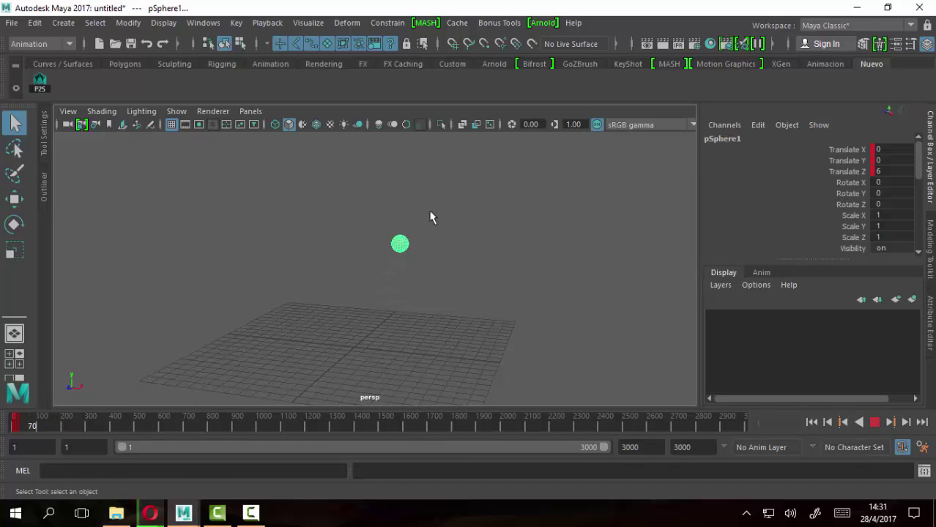
pyautogui.moveTo(549, 309)
pyautogui.keyDown('alt'); pyautogui.mouseDown()
pyautogui.moveTo(498, 310)
pyautogui.moveTo(506, 309)
pyautogui.mouseUp(); pyautogui.keyUp('alt')
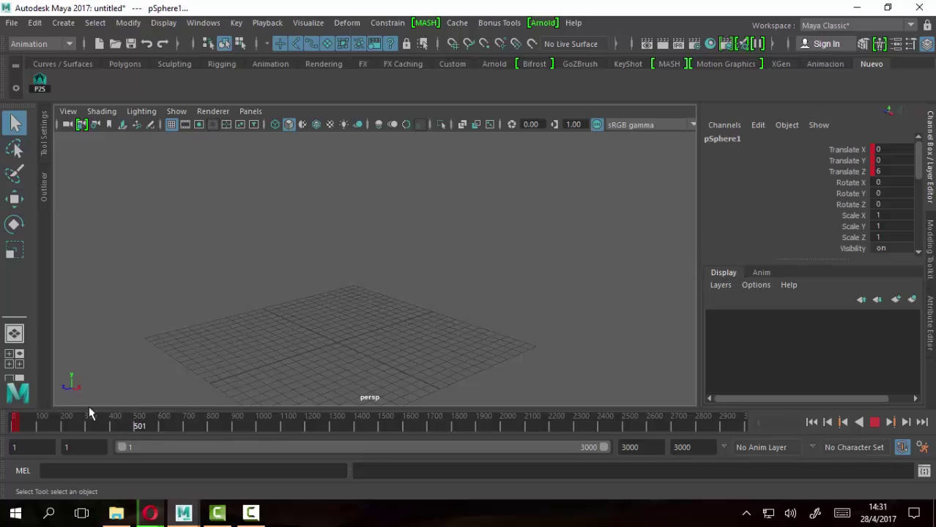
pyautogui.click(873, 422)
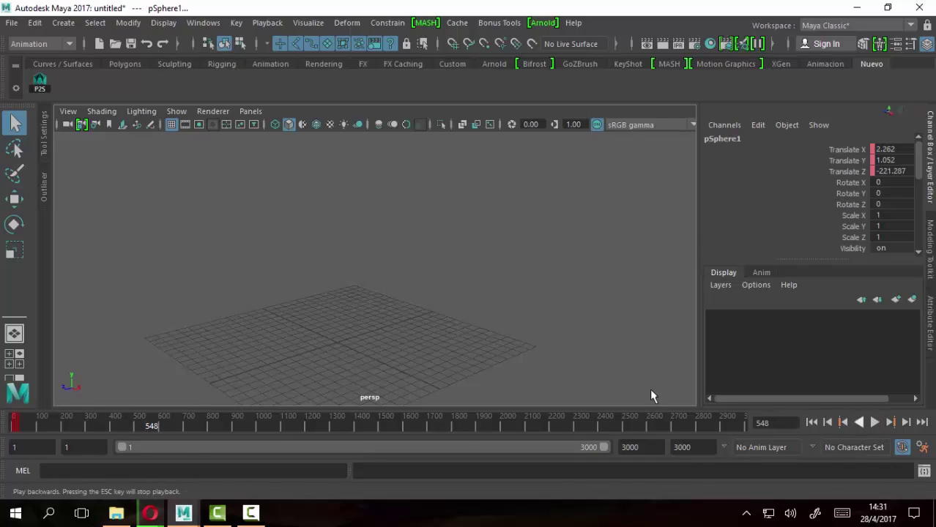
pyautogui.click(810, 423)
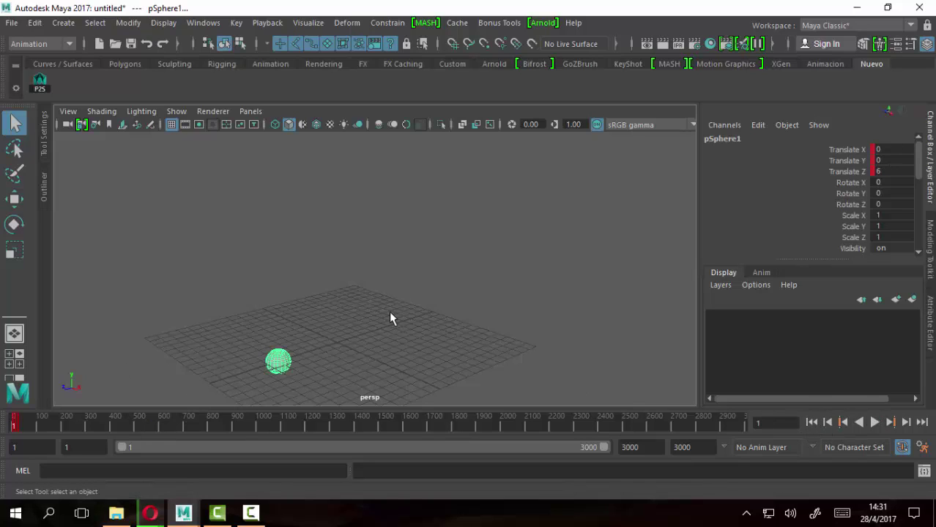
# Replay the animation from new angles, stop at the start, and recentre the sphere in view.
pyautogui.click(874, 421)
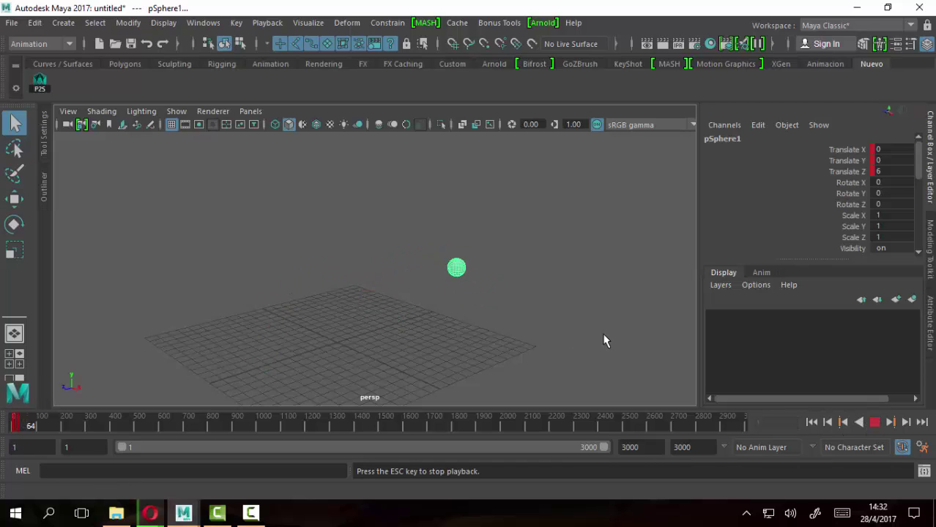
pyautogui.keyDown('alt'); pyautogui.moveTo(606, 339); pyautogui.dragTo(537, 348, button='middle'); pyautogui.keyUp('alt')
pyautogui.keyDown('alt'); pyautogui.moveTo(639, 313); pyautogui.dragTo(646, 332); pyautogui.keyUp('alt')
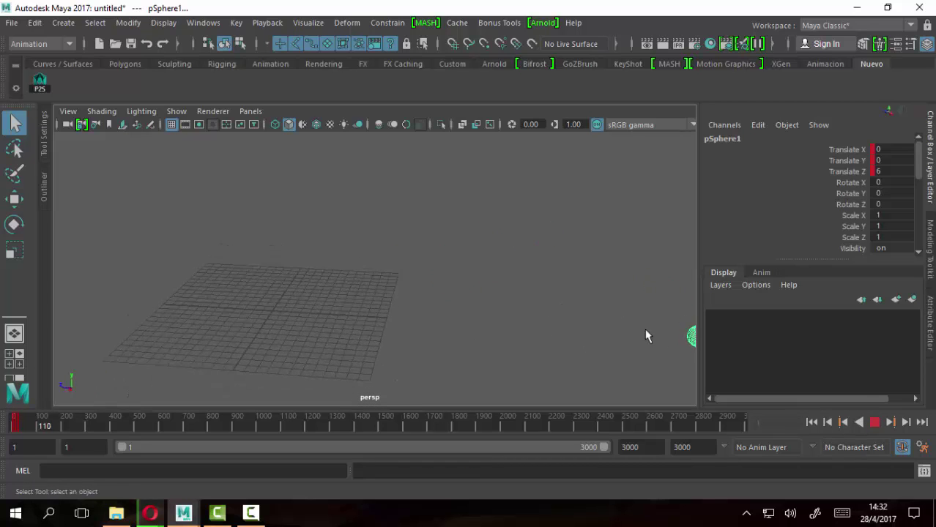
pyautogui.keyDown('alt'); pyautogui.moveTo(500, 322); pyautogui.dragTo(278, 305, button='middle'); pyautogui.keyUp('alt')
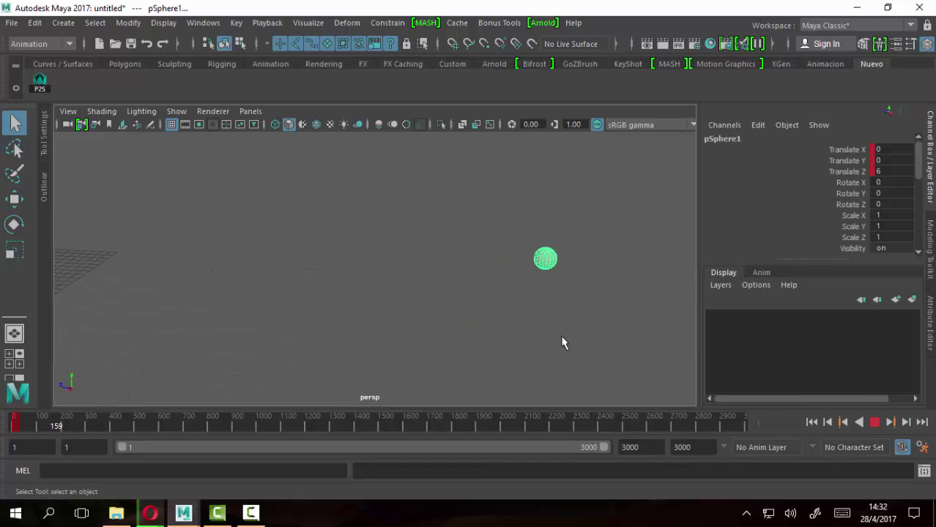
pyautogui.click(873, 424)
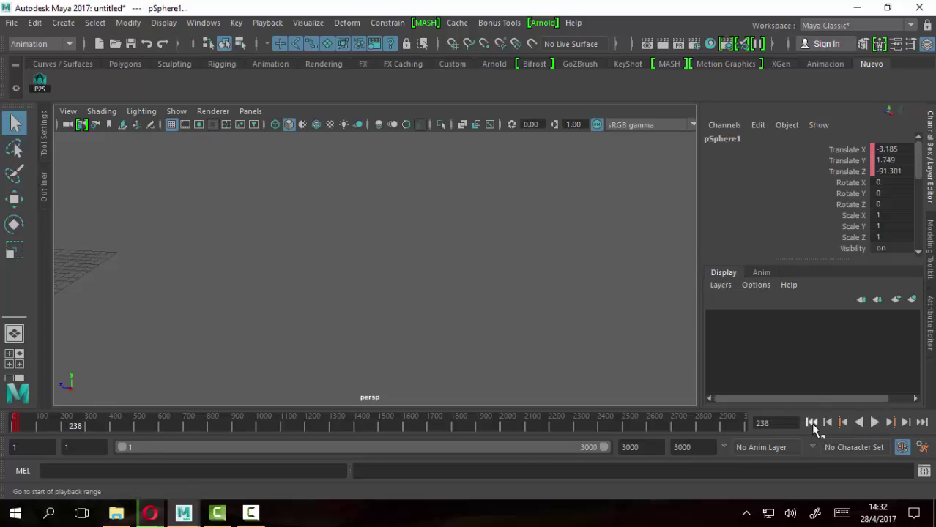
pyautogui.click(811, 422)
pyautogui.keyDown('alt'); pyautogui.moveTo(421, 276); pyautogui.dragTo(409, 282, button='middle'); pyautogui.keyUp('alt')
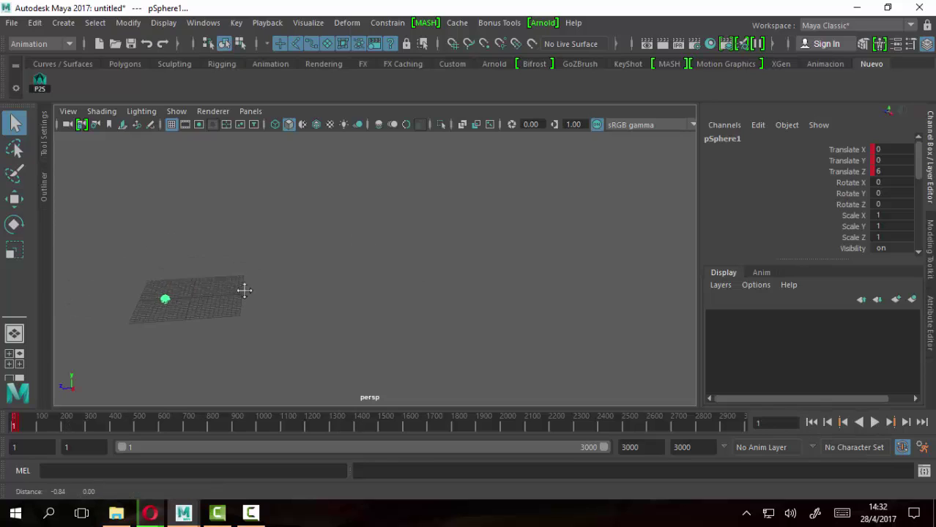
pyautogui.keyDown('alt'); pyautogui.moveTo(245, 290); pyautogui.dragTo(320, 296, button='middle'); pyautogui.keyUp('alt')
pyautogui.scroll(3, 234, 310)
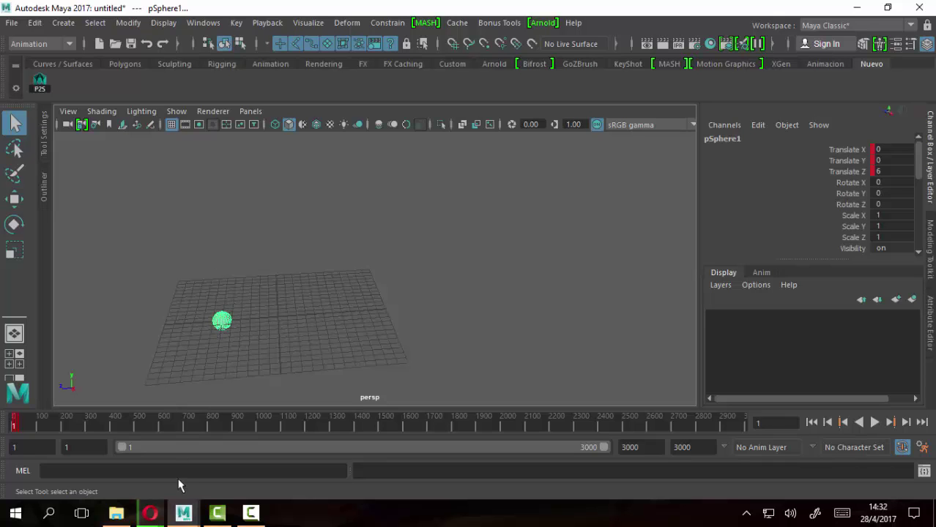
# Reopen the Graph Editor and frame the curves near frame 1.
pyautogui.click(202, 23)
pyautogui.moveTo(238, 99)
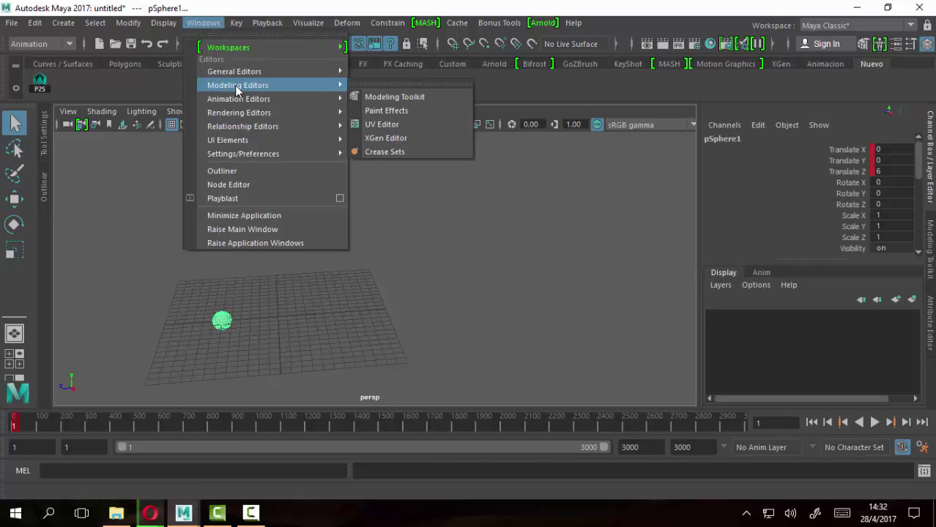
pyautogui.click(381, 110)
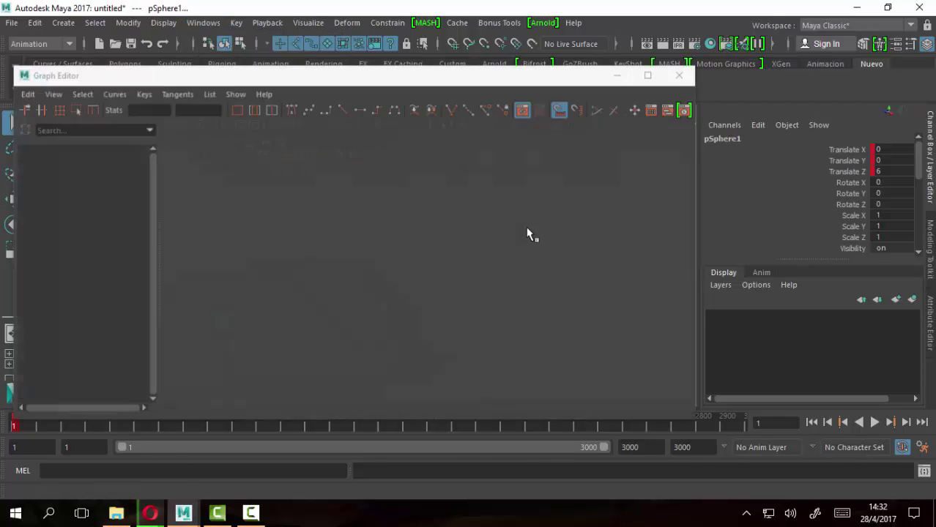
pyautogui.scroll(-5, 558, 277)
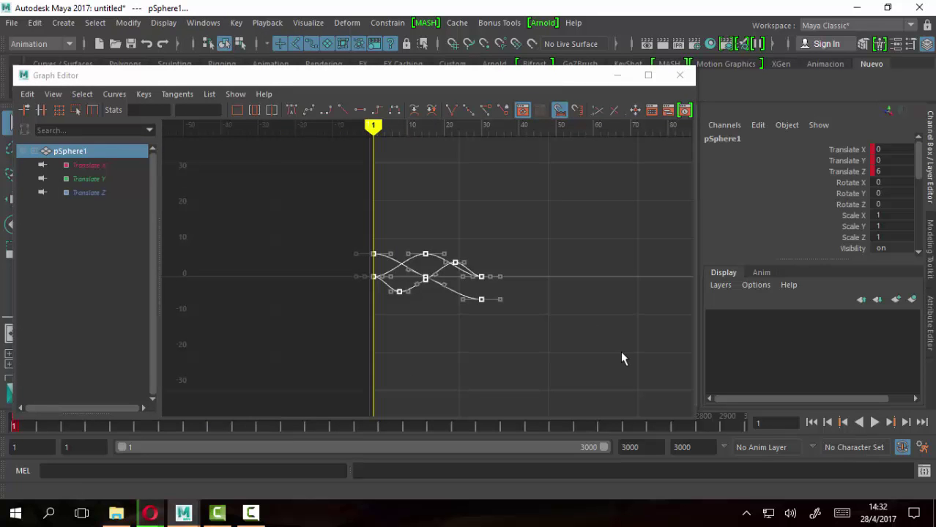
pyautogui.moveTo(588, 285)
pyautogui.keyDown('alt'); pyautogui.mouseDown(button='middle')
pyautogui.moveTo(411, 263)
pyautogui.moveTo(303, 217)
pyautogui.mouseUp(button='middle'); pyautogui.keyUp('alt')
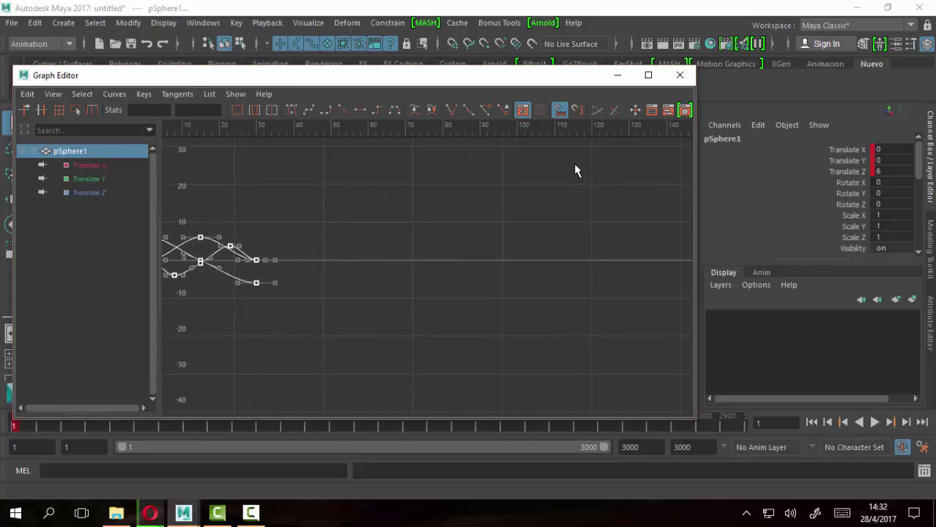
pyautogui.scroll(-5, 598, 308)
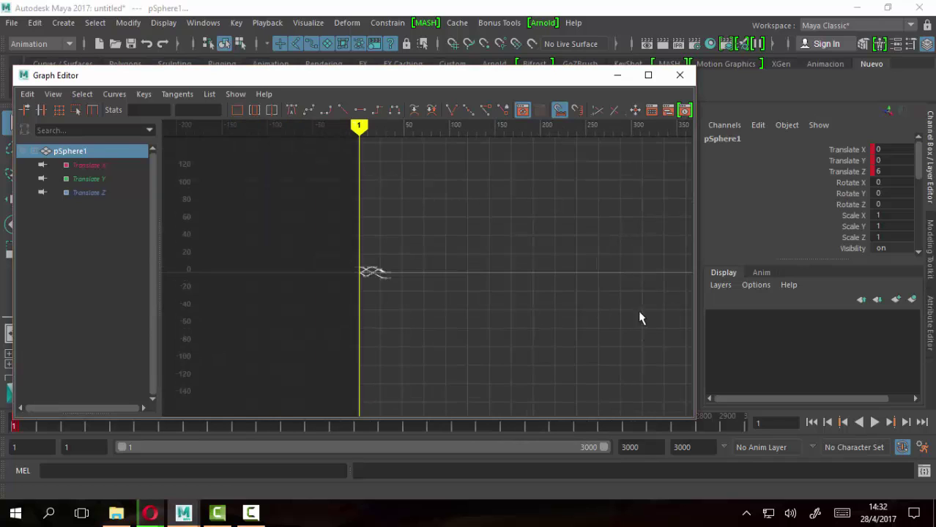
pyautogui.keyDown('alt'); pyautogui.moveTo(640, 318); pyautogui.dragTo(489, 314, button='middle'); pyautogui.keyUp('alt')
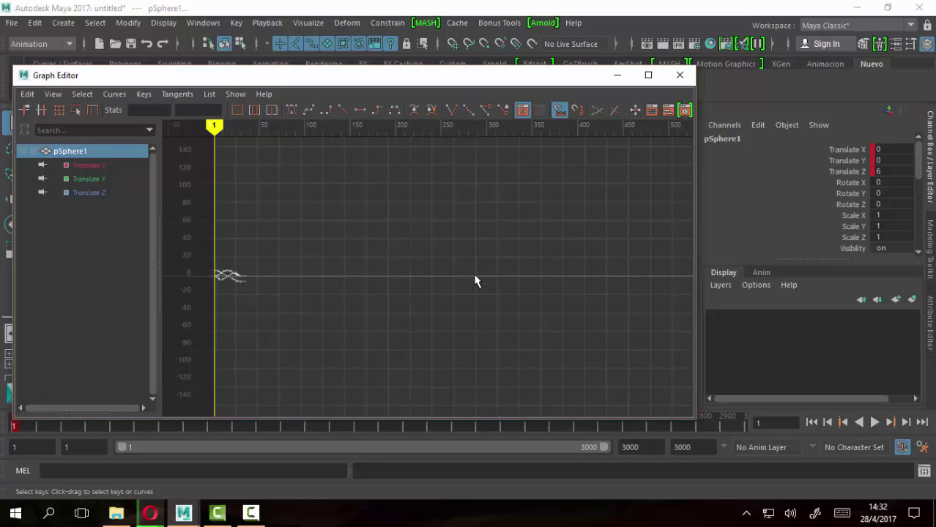
pyautogui.keyDown('alt'); pyautogui.moveTo(280, 274); pyautogui.dragTo(548, 253, button='right'); pyautogui.keyUp('alt')
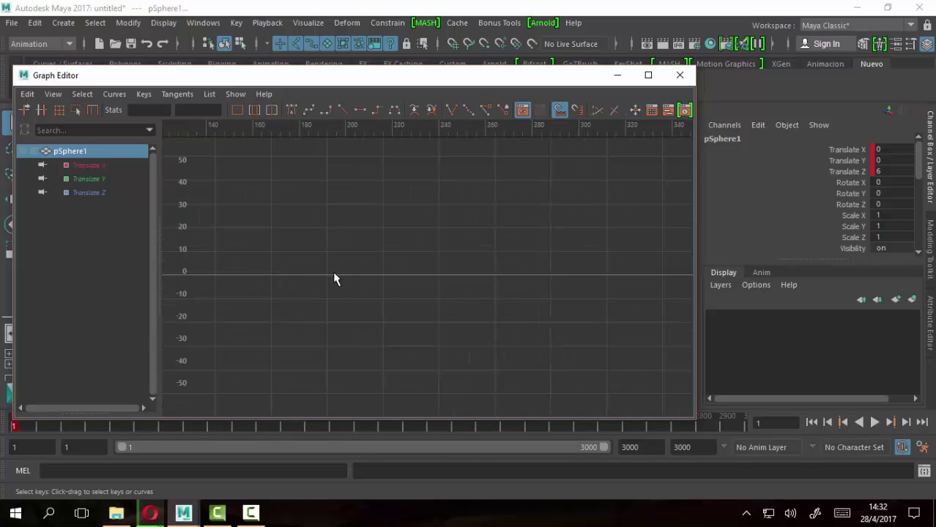
pyautogui.keyDown('alt'); pyautogui.moveTo(548, 254); pyautogui.dragTo(527, 250, button='middle'); pyautogui.keyUp('alt')
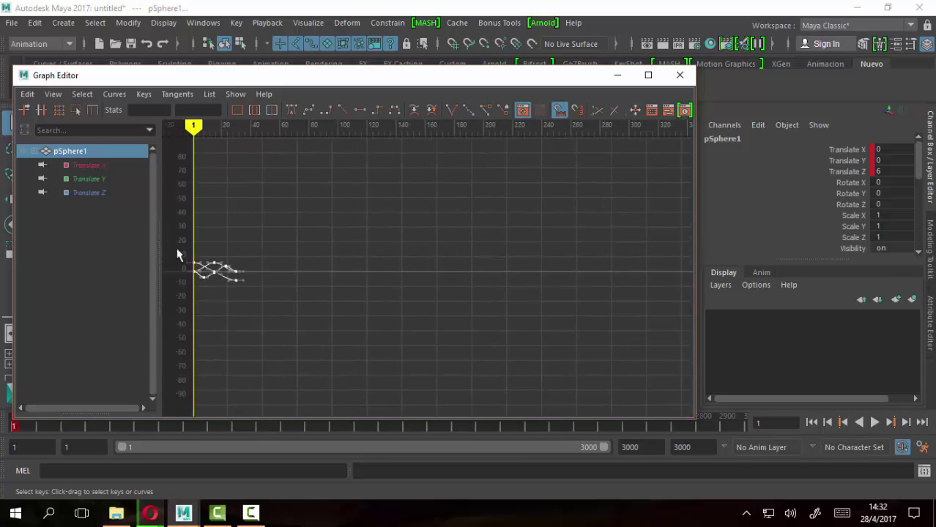
# Show the Translate X, Y and Z curves together and select all their keys.
pyautogui.click(83, 165)
pyautogui.keyDown('shift'); pyautogui.click(90, 194); pyautogui.keyUp('shift')
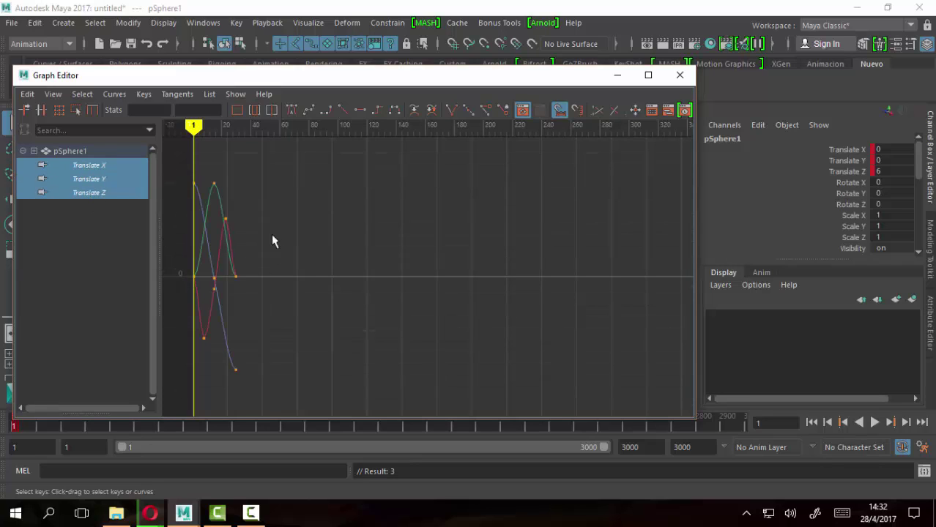
pyautogui.moveTo(171, 169); pyautogui.dragTo(296, 442)
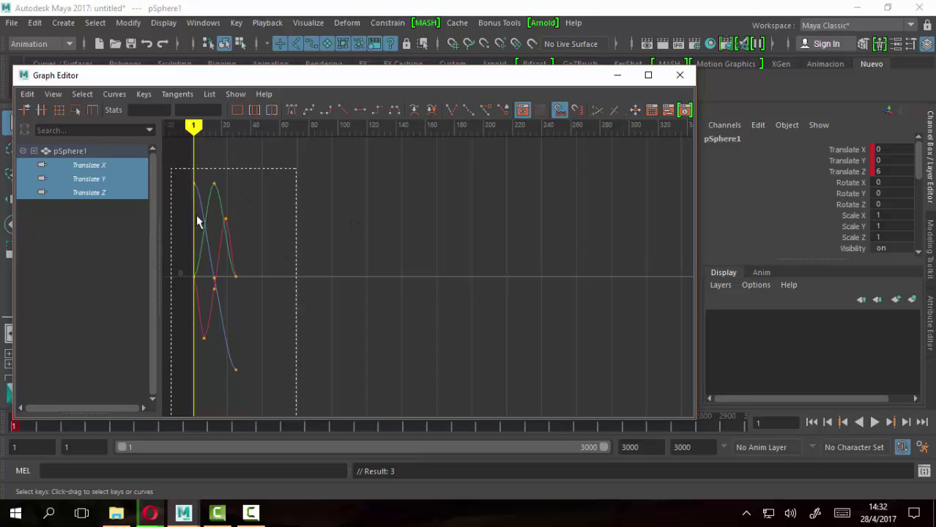
pyautogui.moveTo(235, 81); pyautogui.dragTo(281, 48)
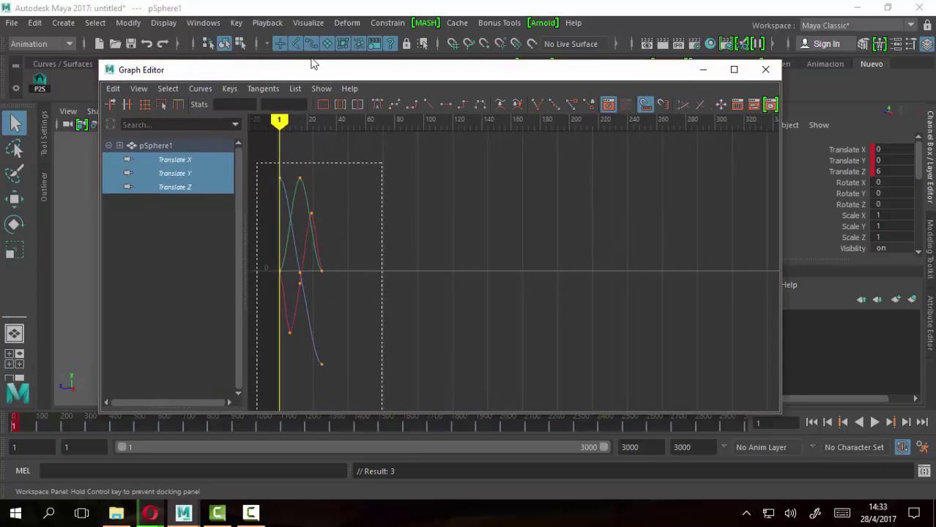
pyautogui.moveTo(223, 130); pyautogui.dragTo(343, 358)
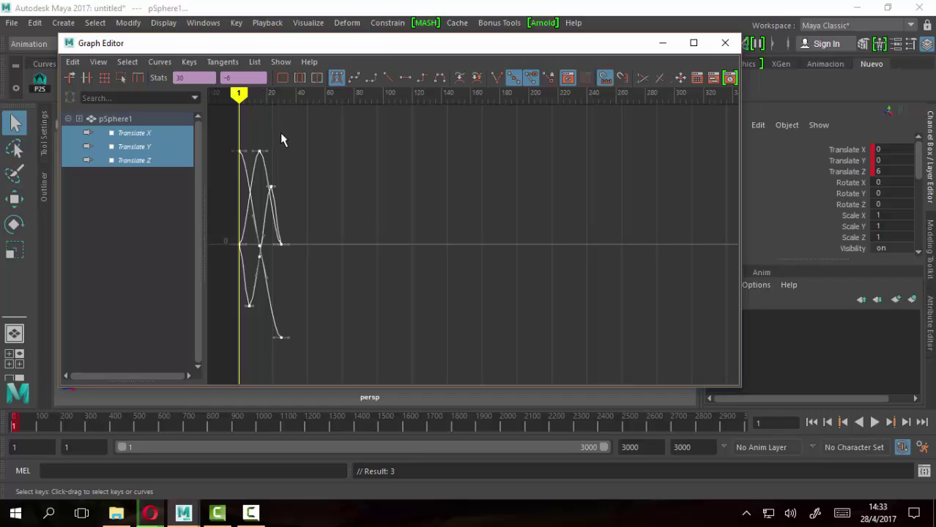
# Reset the Bake Channel options to defaults, then close the dialog and the Graph Editor.
pyautogui.click(188, 64)
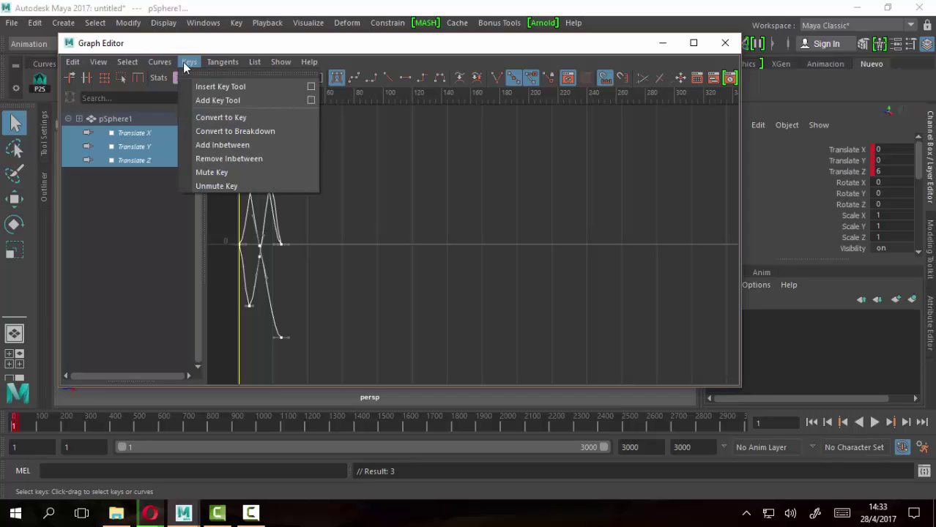
pyautogui.moveTo(160, 61)
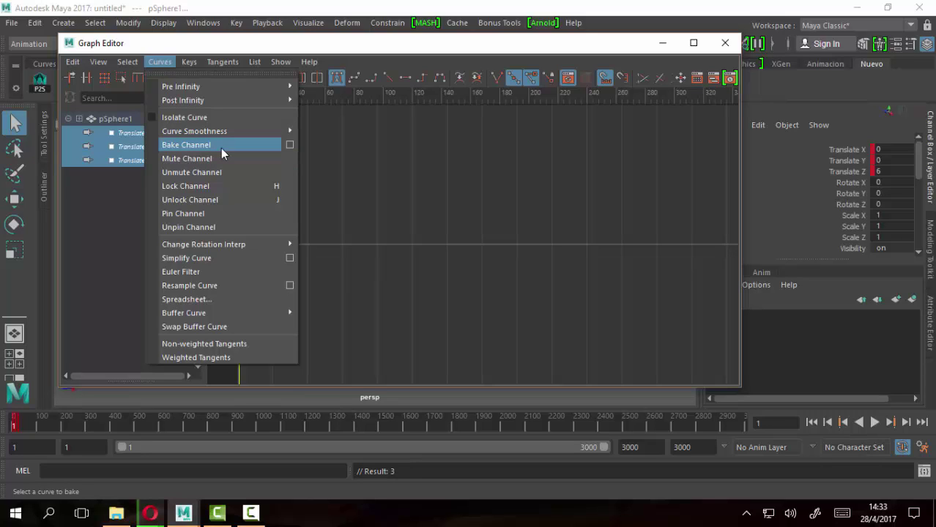
pyautogui.click(290, 145)
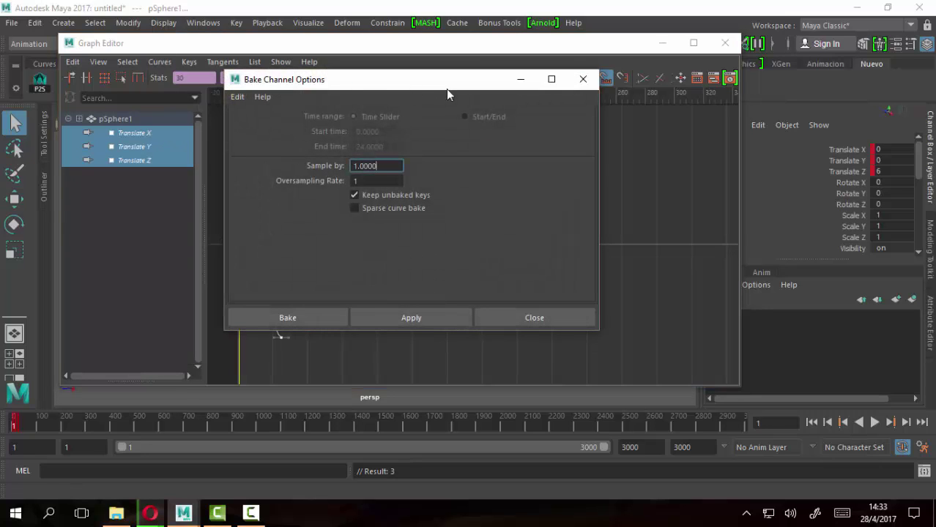
pyautogui.click(326, 96)
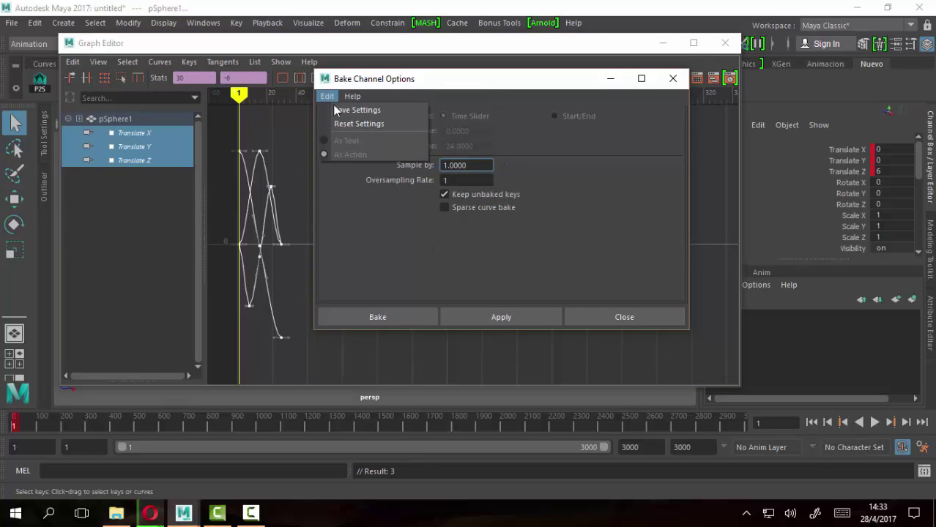
pyautogui.click(352, 123)
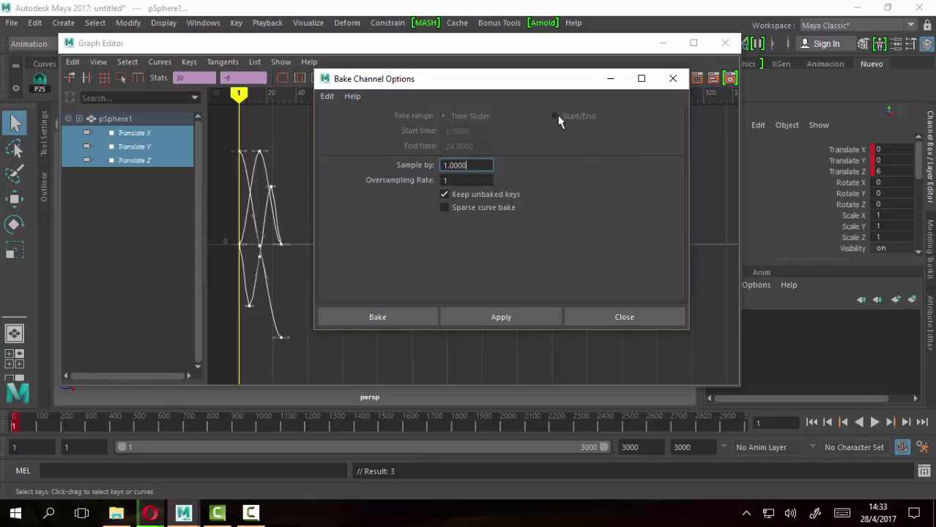
pyautogui.click(673, 78)
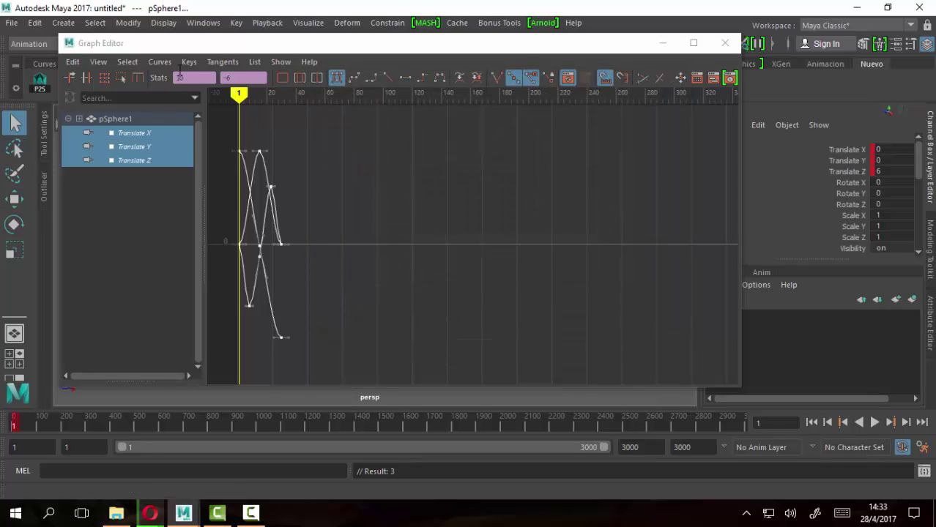
pyautogui.click(725, 43)
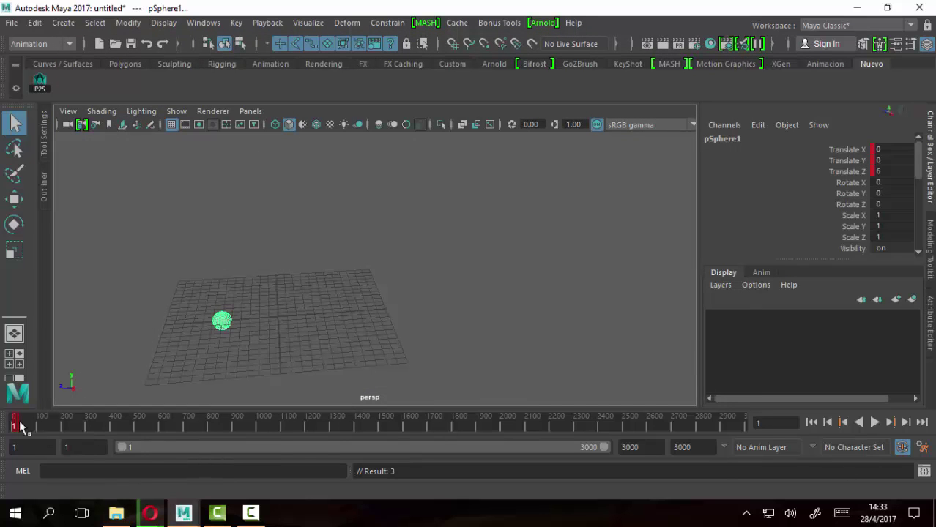
# Narrow the timeline to the first 100 frames and key Translate X, Y, Z at frame 8.
pyautogui.moveTo(605, 448); pyautogui.dragTo(124, 466)
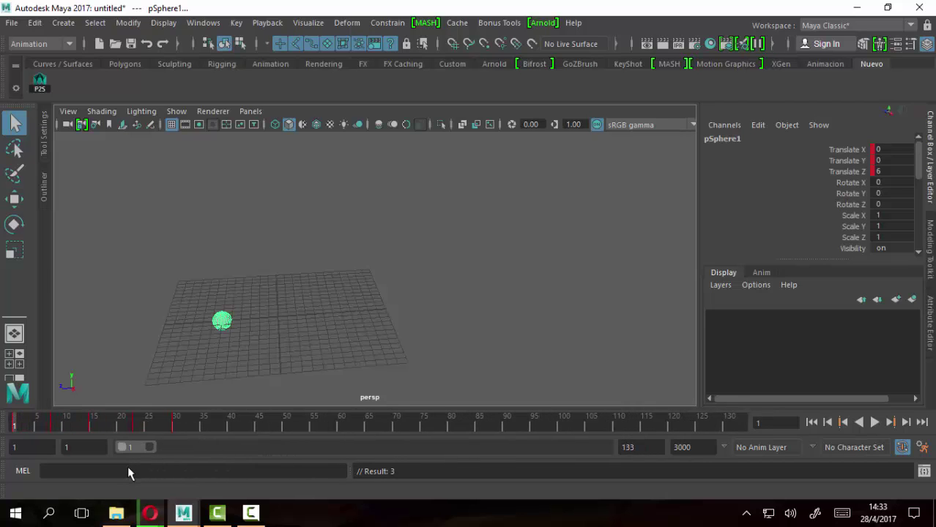
pyautogui.hotkey('alt', 'v')
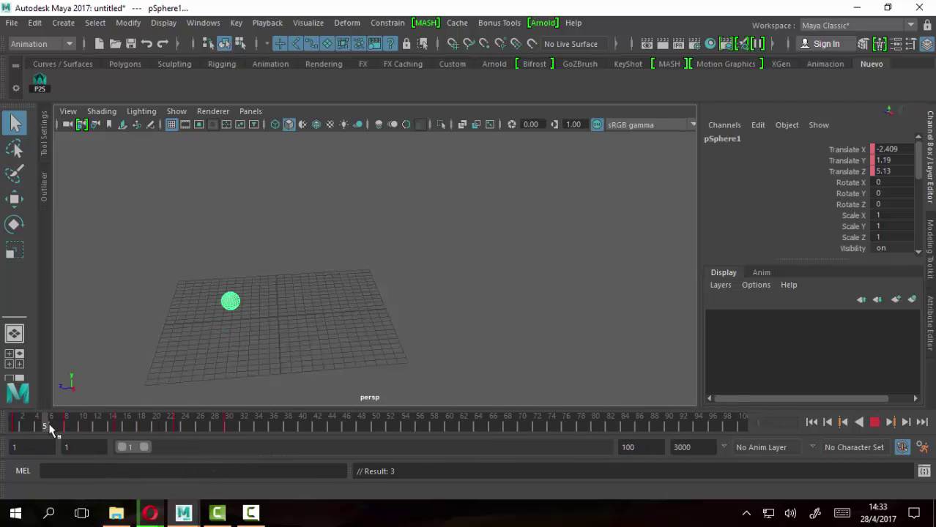
pyautogui.moveTo(42, 428); pyautogui.dragTo(67, 432)
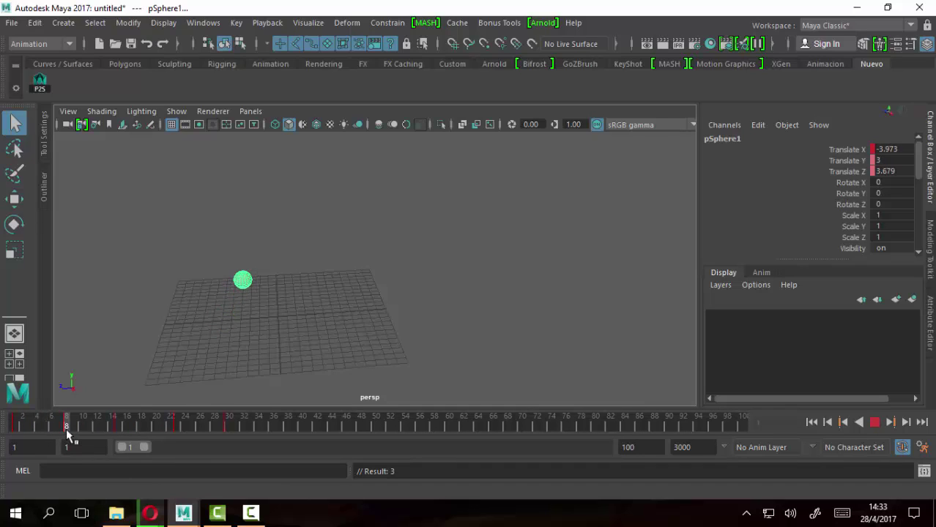
pyautogui.moveTo(849, 150); pyautogui.dragTo(856, 174)
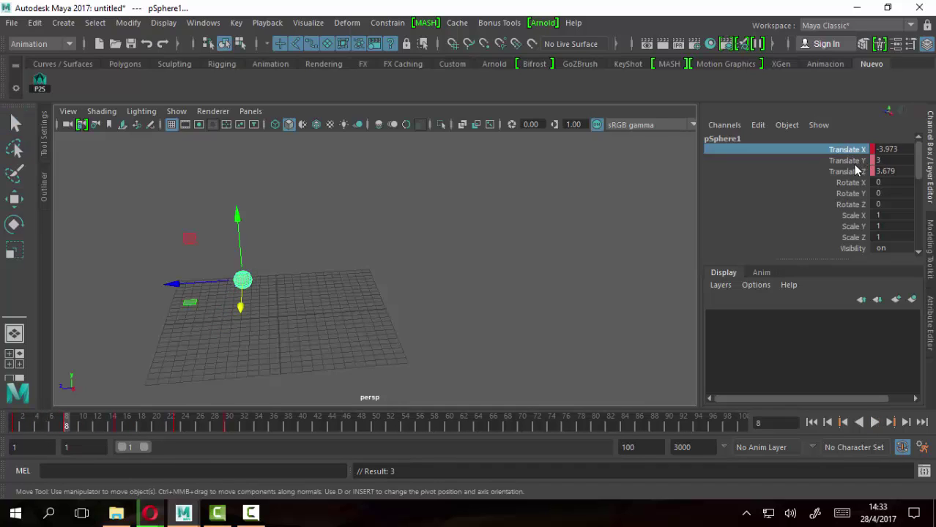
pyautogui.rightClick(855, 173)
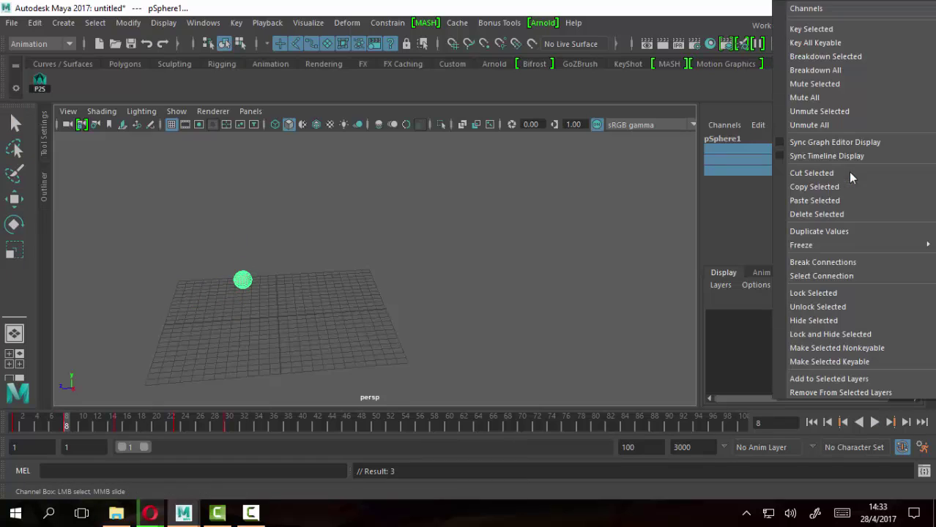
pyautogui.click(805, 28)
# Key Translate X, Y and Z at frame 23, then scrub and replay the animation.
pyautogui.moveTo(67, 429); pyautogui.dragTo(119, 428)
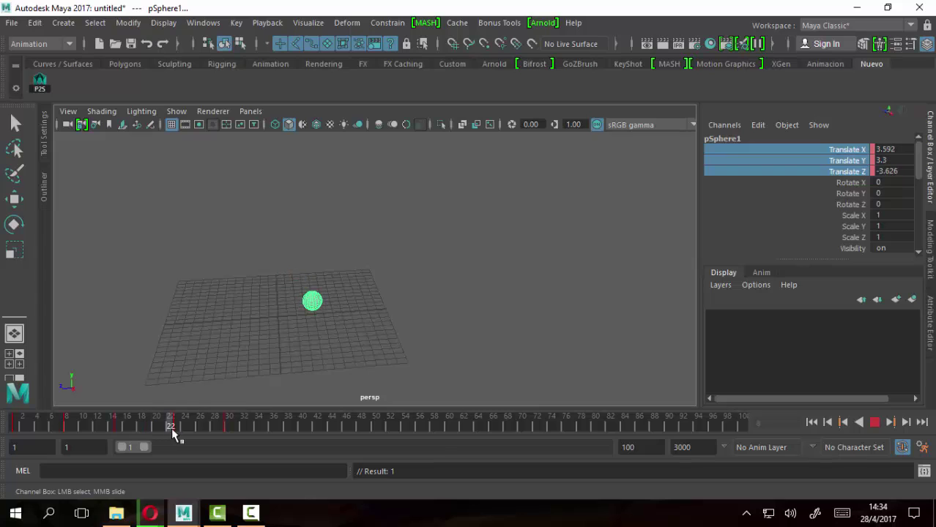
pyautogui.moveTo(156, 434); pyautogui.dragTo(178, 433)
pyautogui.moveTo(845, 150); pyautogui.dragTo(850, 171)
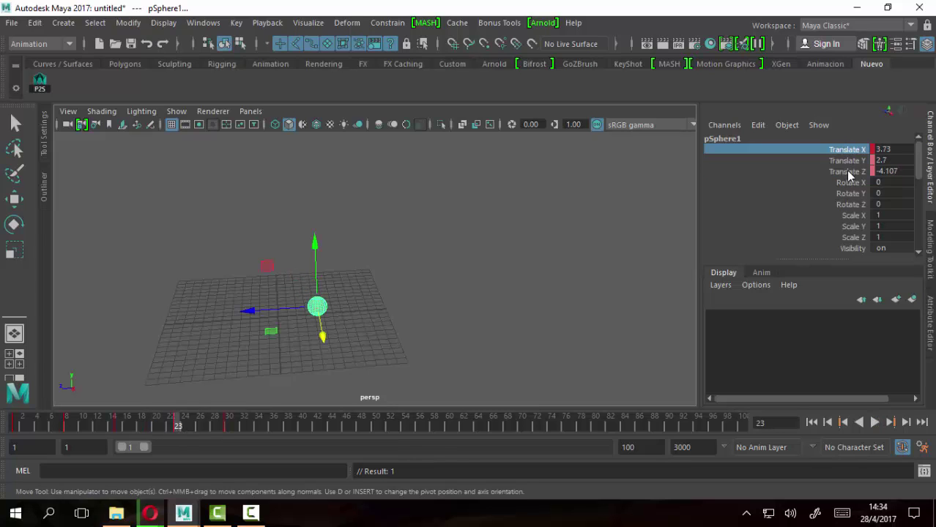
pyautogui.rightClick(850, 171)
pyautogui.click(823, 27)
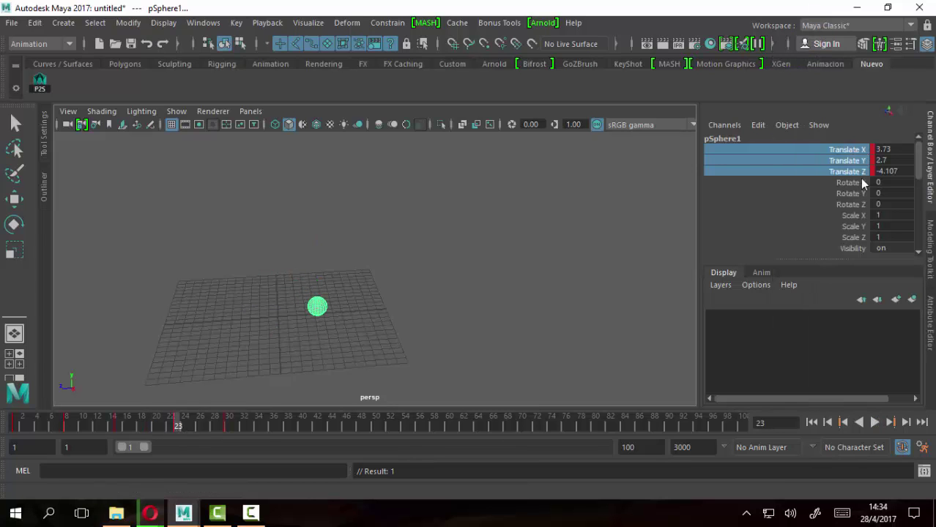
pyautogui.moveTo(177, 422); pyautogui.dragTo(232, 432)
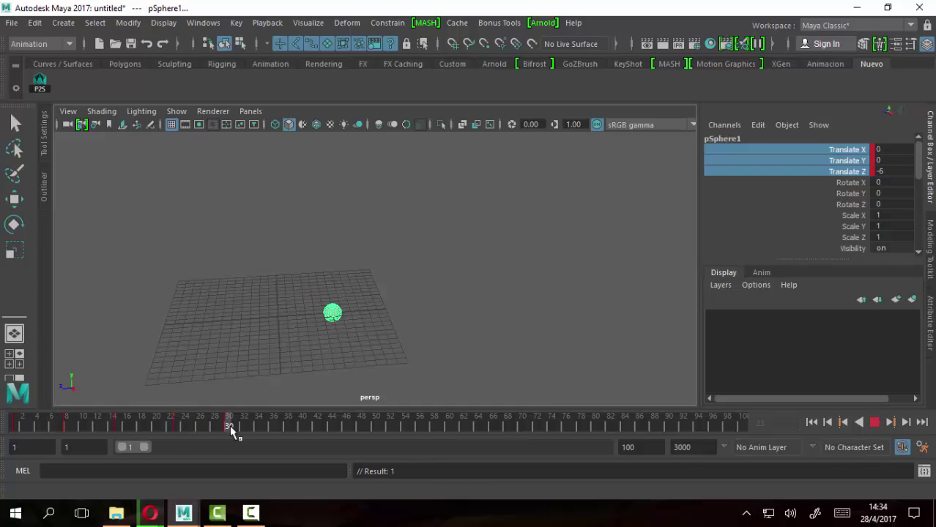
pyautogui.hotkey('alt', 'v')
pyautogui.hotkey('alt', 'v')
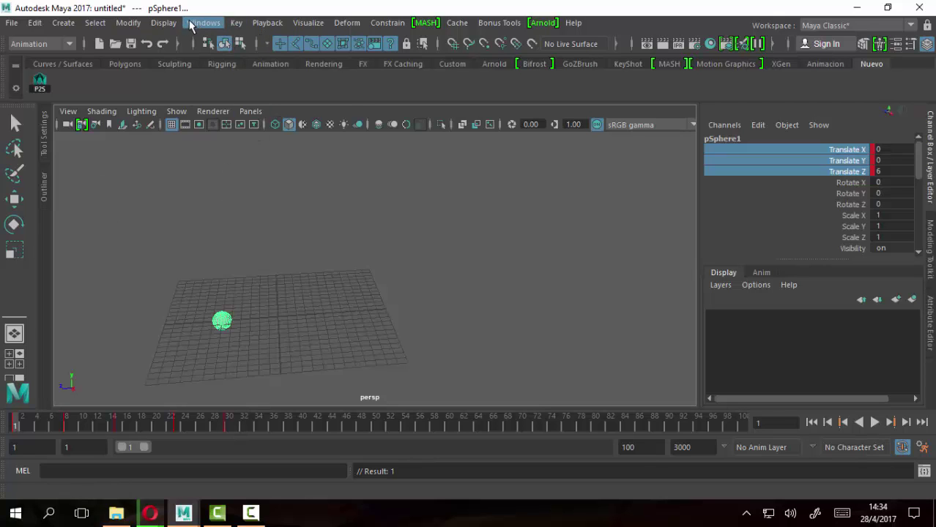
# In the Graph Editor, select the Translate X, Y, Z curves and open Bake Channel Options.
pyautogui.click(197, 24)
pyautogui.moveTo(238, 98)
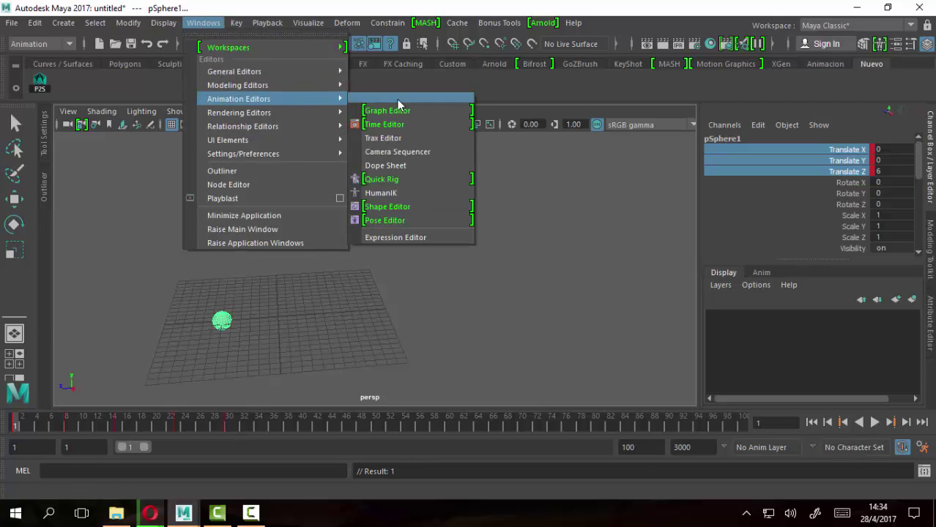
pyautogui.click(401, 110)
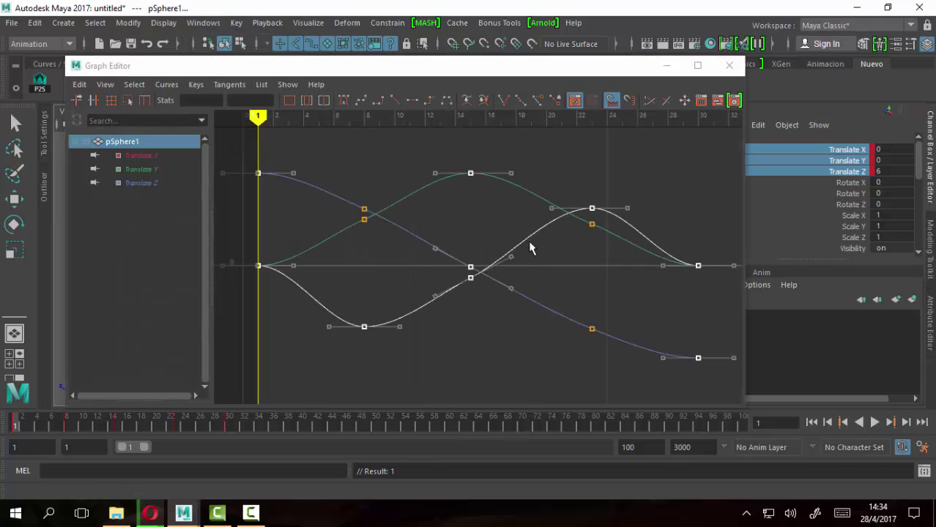
pyautogui.scroll(-5, 564, 263)
pyautogui.scroll(2, 513, 249)
pyautogui.moveTo(303, 190); pyautogui.dragTo(657, 402)
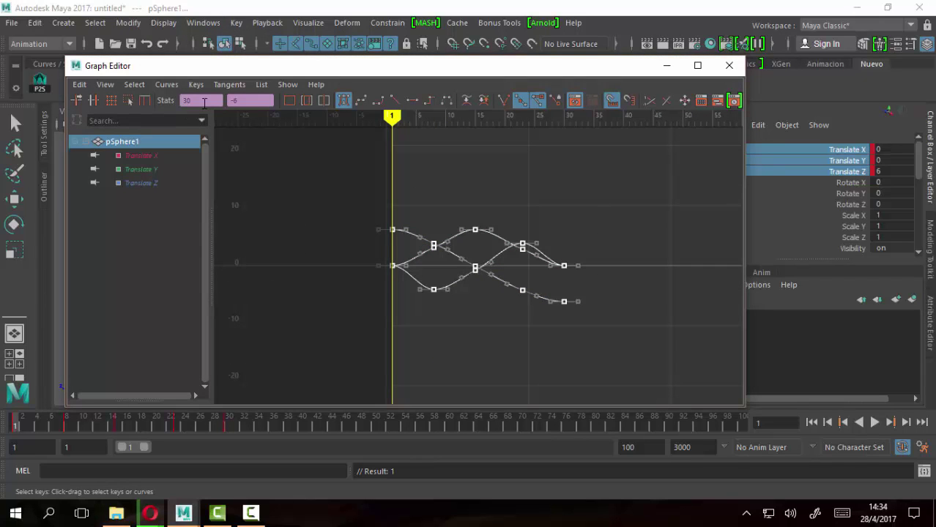
pyautogui.click(126, 156)
pyautogui.keyDown('shift'); pyautogui.click(150, 183); pyautogui.keyUp('shift')
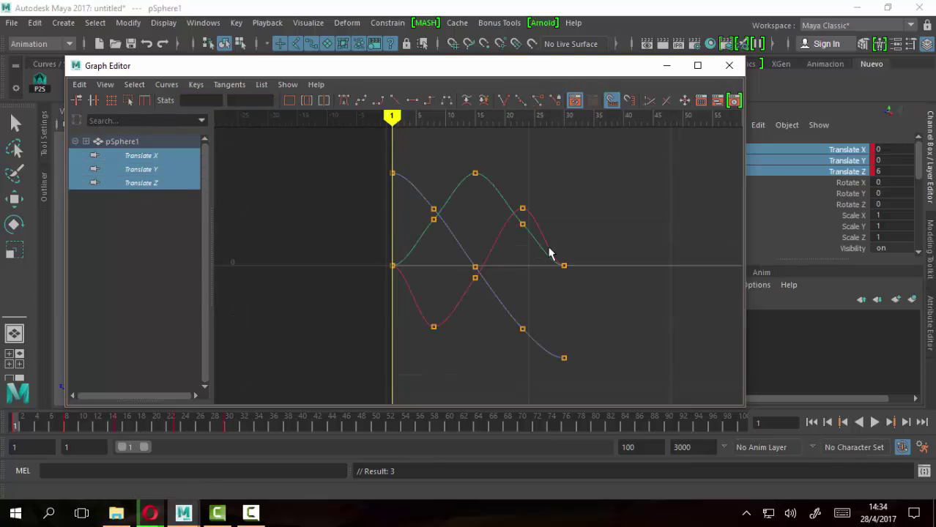
pyautogui.click(168, 86)
pyautogui.moveTo(193, 168)
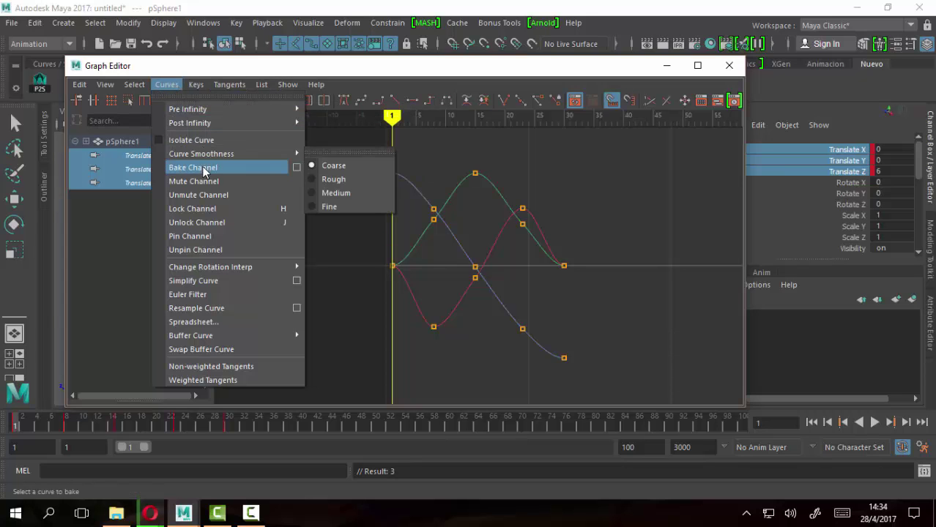
pyautogui.click(297, 168)
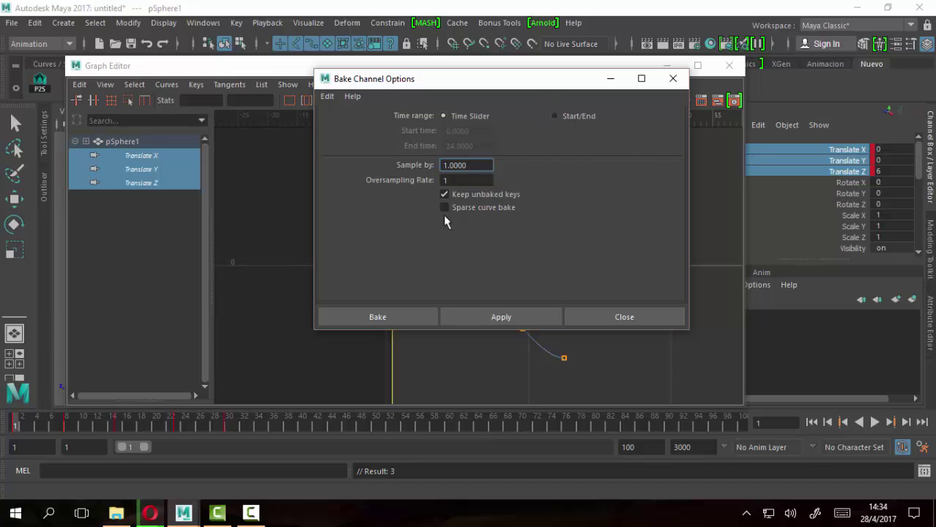
# Bake Translate X, Y, Z with a Start/End range of 1 to 300 and sparse curve bake.
pyautogui.click(555, 116)
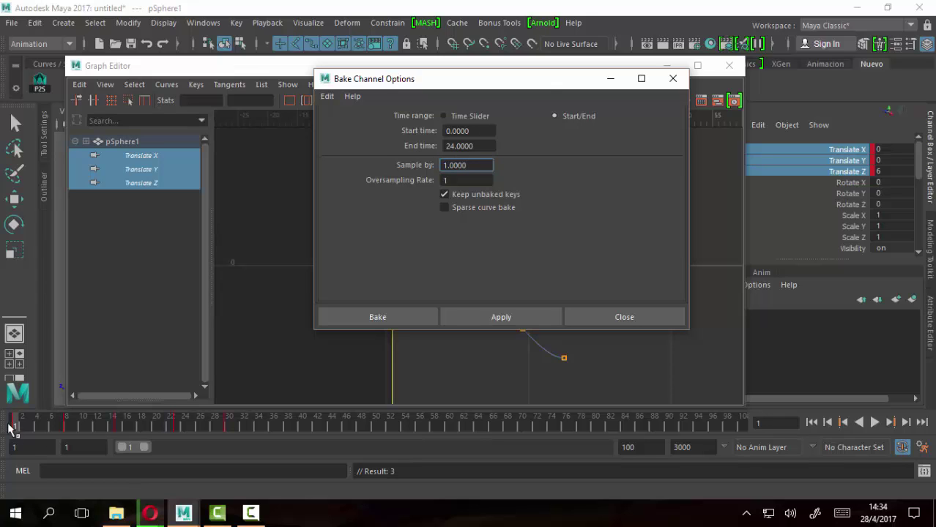
pyautogui.doubleClick(477, 132)
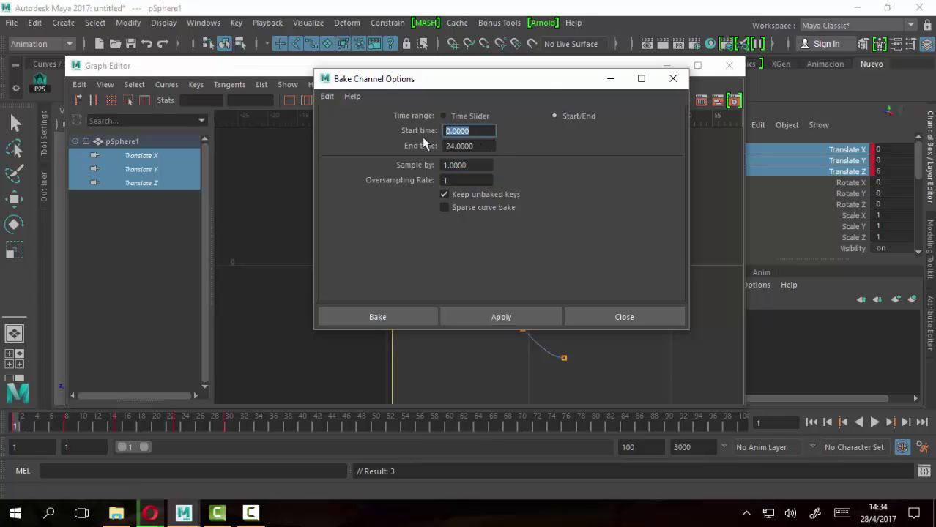
pyautogui.write('1')
pyautogui.press('Tab')
pyautogui.write('3')
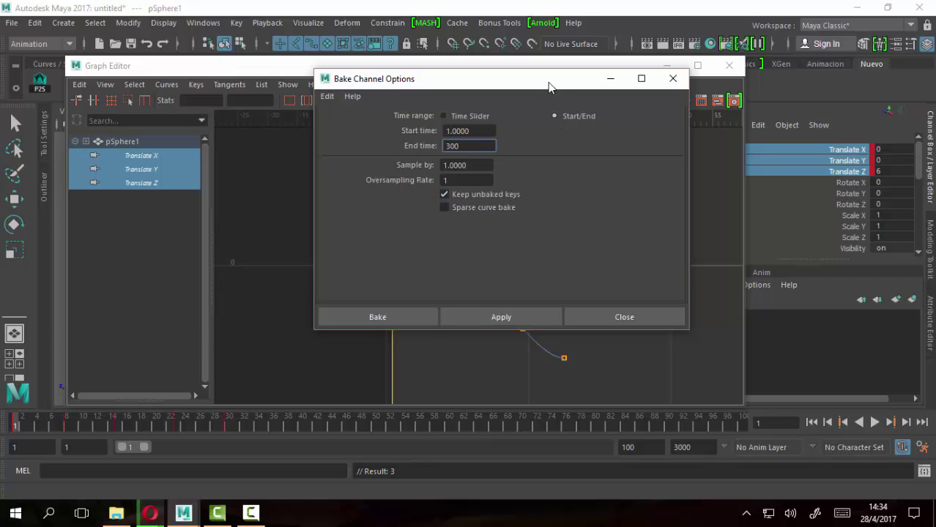
pyautogui.moveTo(549, 85); pyautogui.dragTo(341, 90)
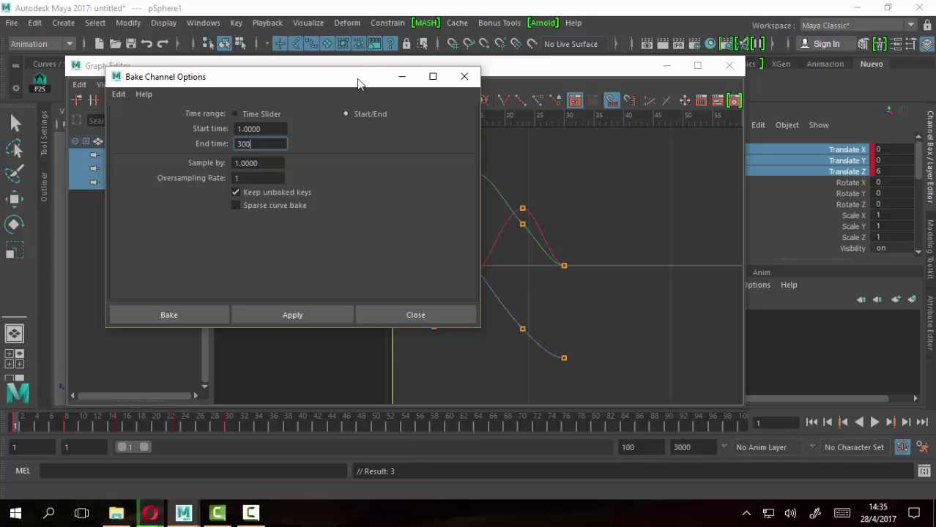
pyautogui.moveTo(366, 78); pyautogui.dragTo(289, 89)
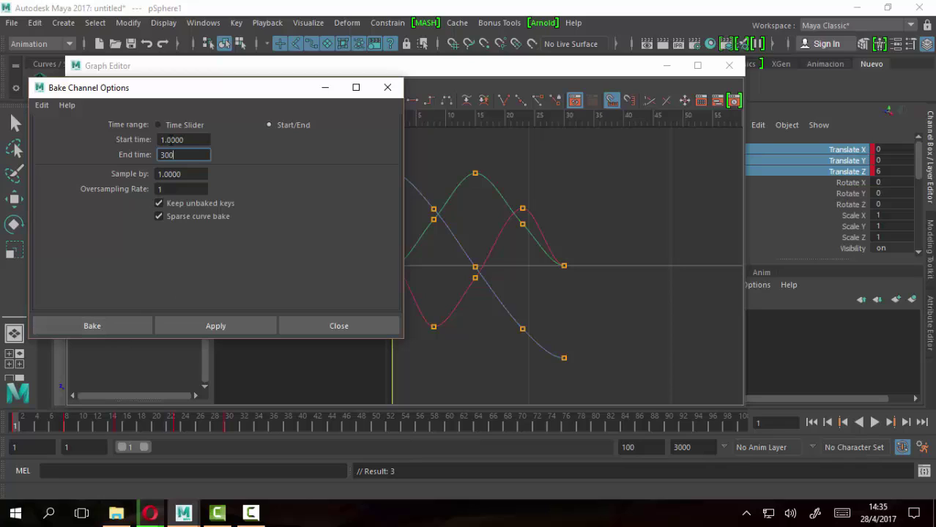
pyautogui.moveTo(182, 140); pyautogui.dragTo(139, 140)
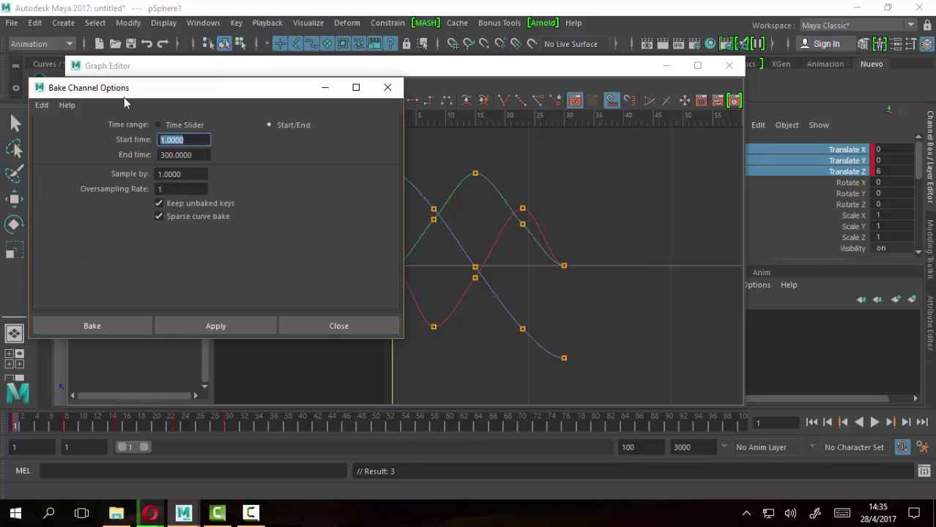
pyautogui.moveTo(124, 94); pyautogui.dragTo(360, 93)
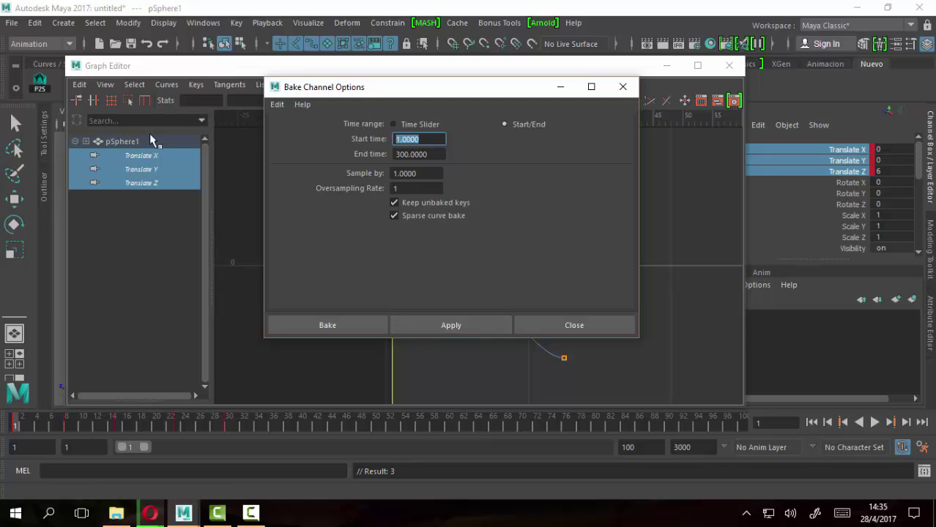
pyautogui.click(341, 327)
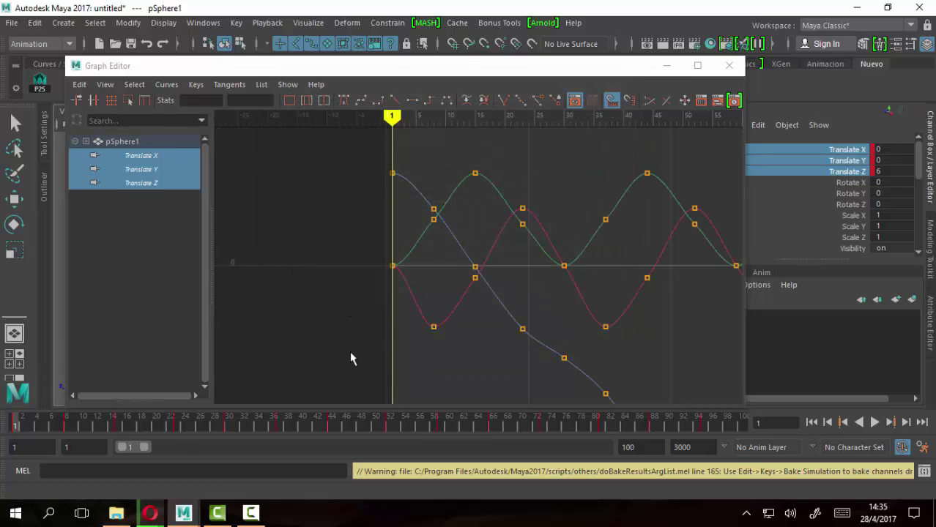
# Frame the baked wave curves and select all keys on the three translate curves.
pyautogui.scroll(-5, 608, 341)
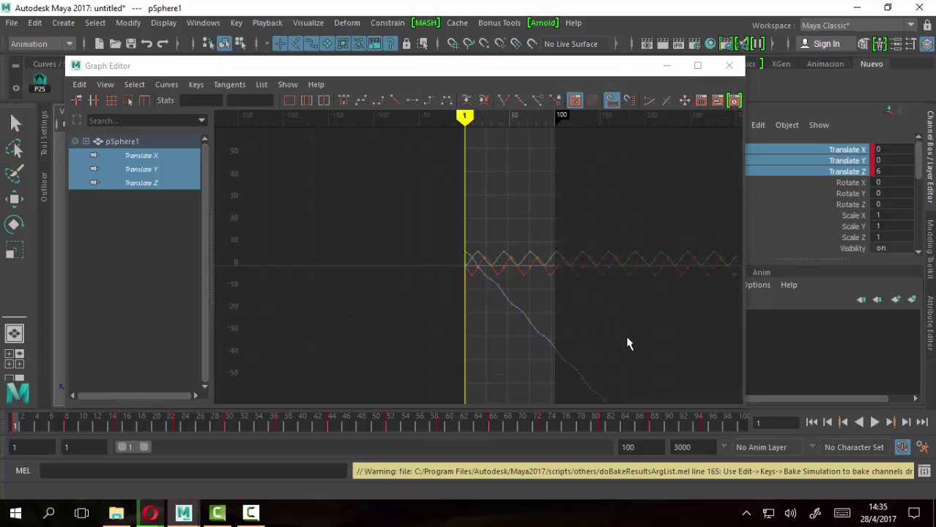
pyautogui.moveTo(673, 325)
pyautogui.keyDown('alt'); pyautogui.mouseDown(button='middle')
pyautogui.moveTo(459, 286)
pyautogui.moveTo(536, 293)
pyautogui.mouseUp(button='middle'); pyautogui.keyUp('alt')
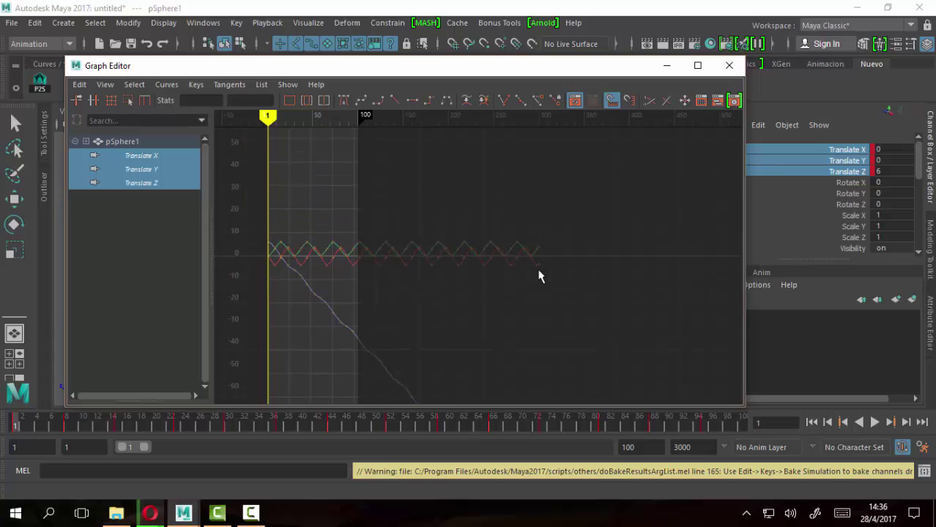
pyautogui.scroll(5, 374, 277)
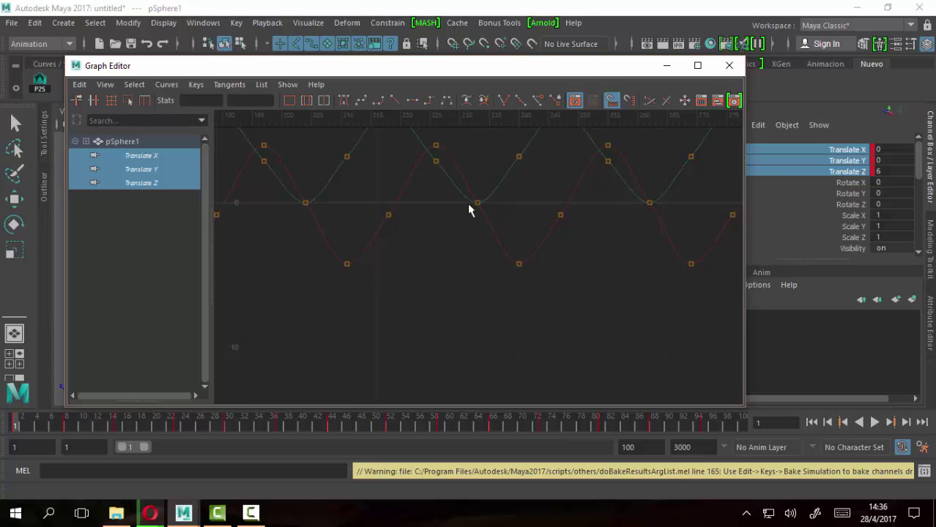
pyautogui.moveTo(464, 247)
pyautogui.keyDown('alt'); pyautogui.mouseDown(button='middle')
pyautogui.moveTo(334, 303)
pyautogui.moveTo(339, 260)
pyautogui.mouseUp(button='middle'); pyautogui.keyUp('alt')
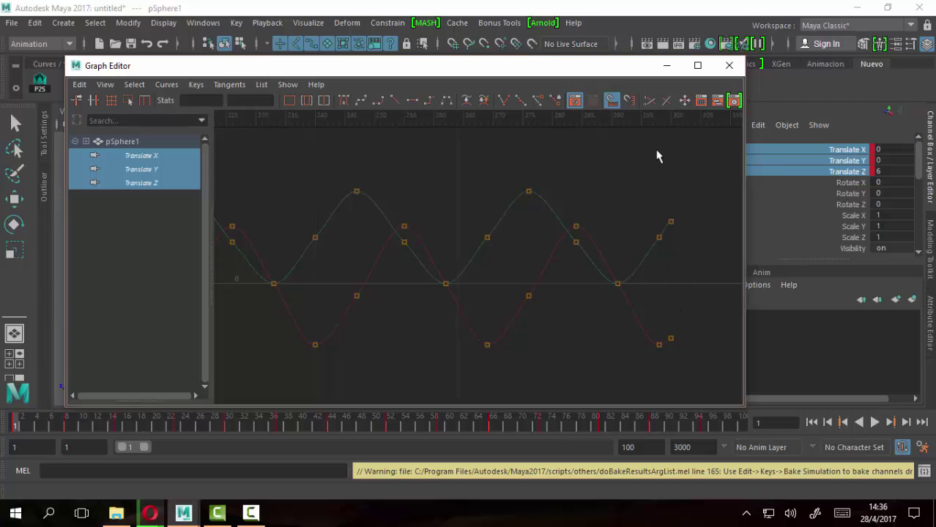
pyautogui.scroll(-3, 612, 328)
pyautogui.scroll(-2, 552, 341)
pyautogui.scroll(-2, 417, 213)
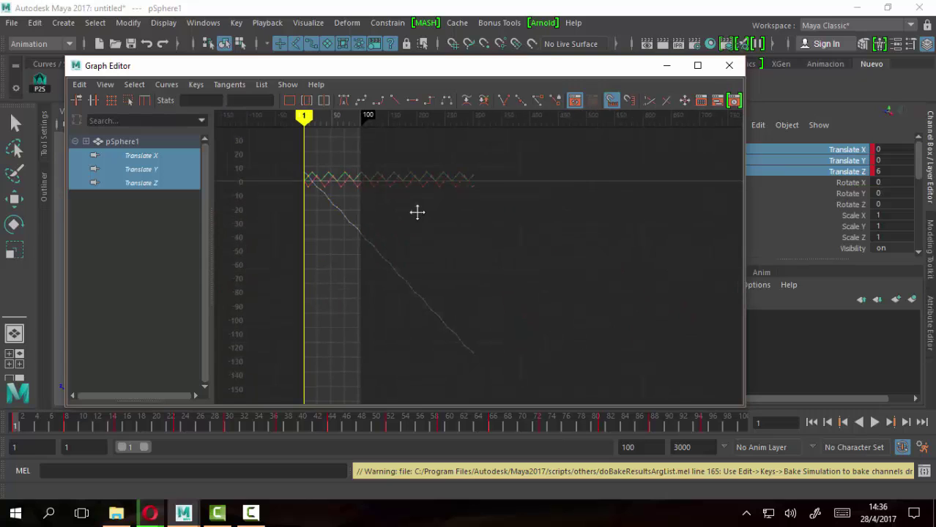
pyautogui.keyDown('alt'); pyautogui.moveTo(417, 213); pyautogui.dragTo(417, 211, button='middle'); pyautogui.keyUp('alt')
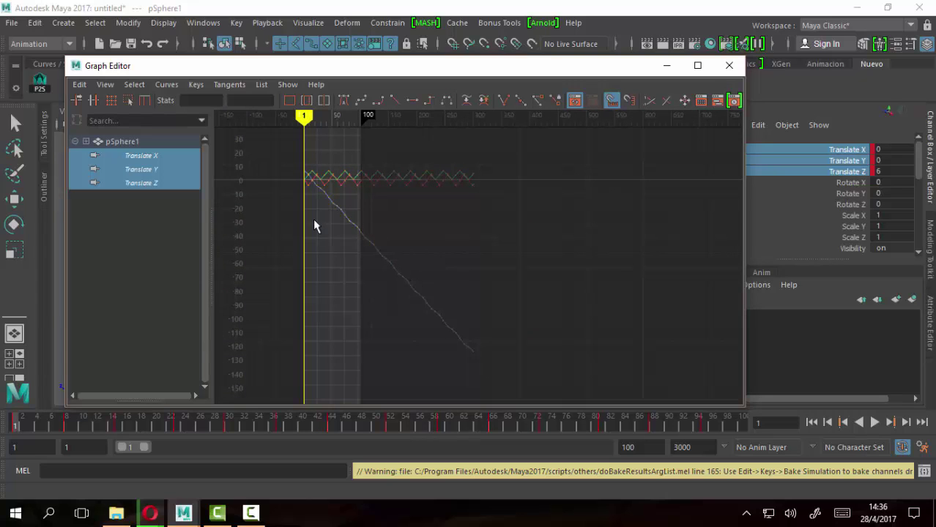
pyautogui.keyDown('alt'); pyautogui.moveTo(336, 217); pyautogui.dragTo(349, 233, button='middle'); pyautogui.keyUp('alt')
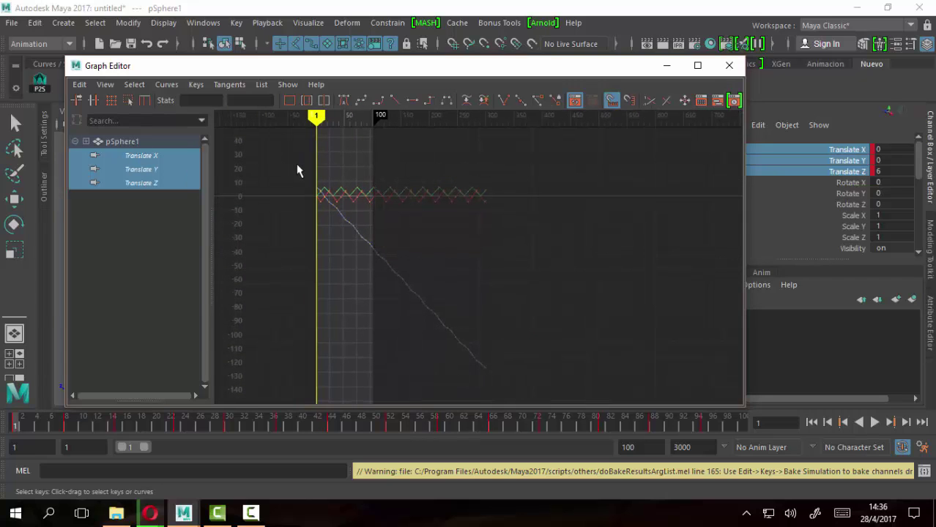
pyautogui.moveTo(298, 170); pyautogui.dragTo(540, 419)
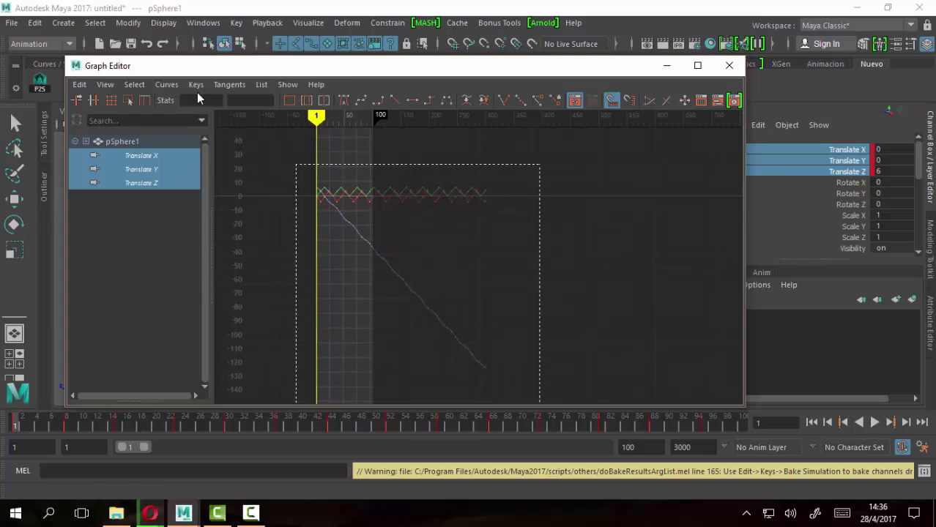
pyautogui.moveTo(294, 155); pyautogui.dragTo(551, 390)
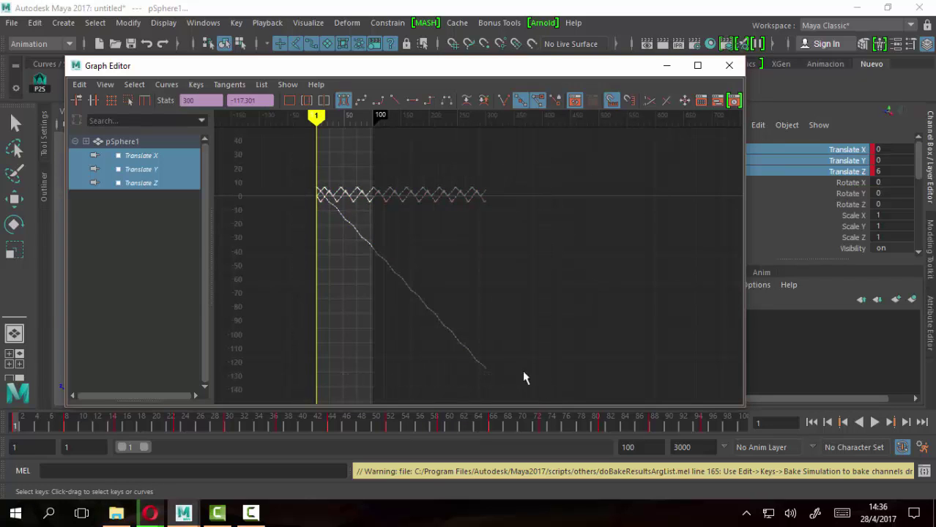
# Set Post Infinity to Constant on all the translate curves.
pyautogui.click(164, 86)
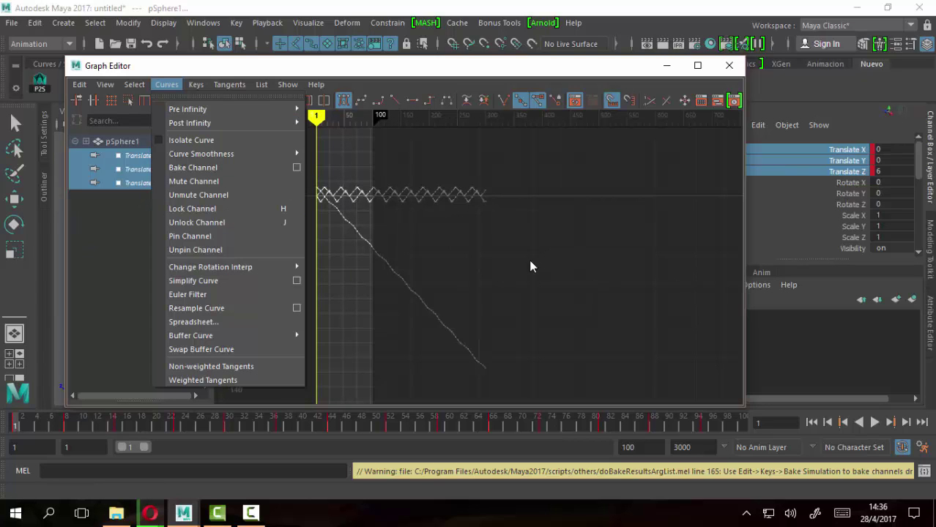
pyautogui.click(551, 263)
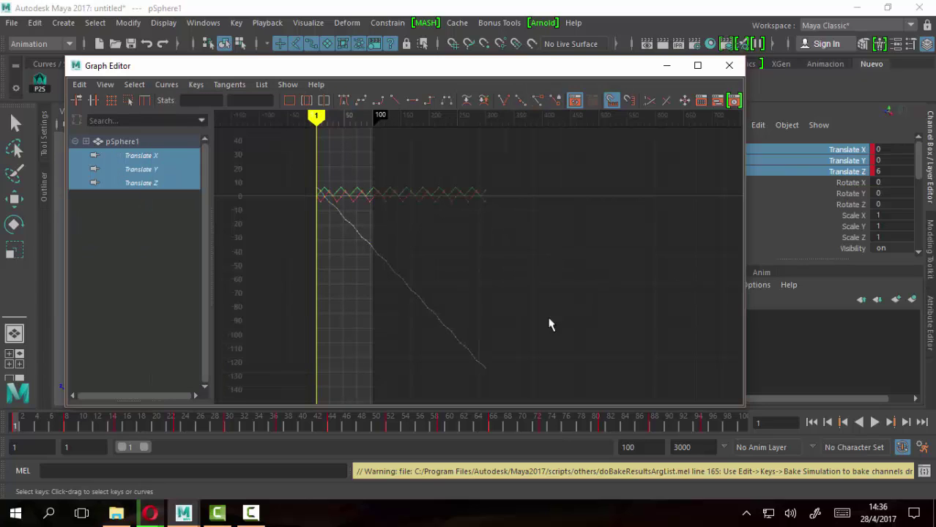
pyautogui.moveTo(275, 163)
pyautogui.mouseDown()
pyautogui.moveTo(546, 397)
pyautogui.moveTo(503, 403)
pyautogui.mouseUp()
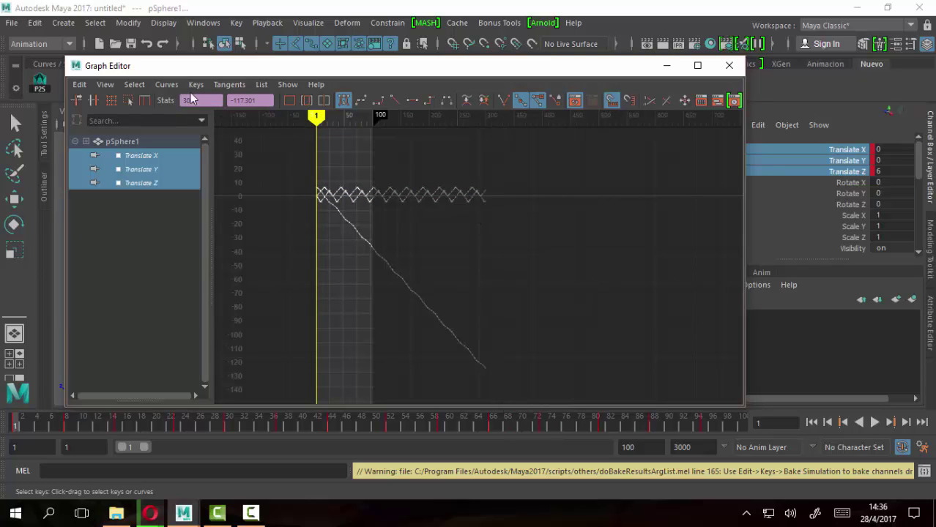
pyautogui.click(166, 84)
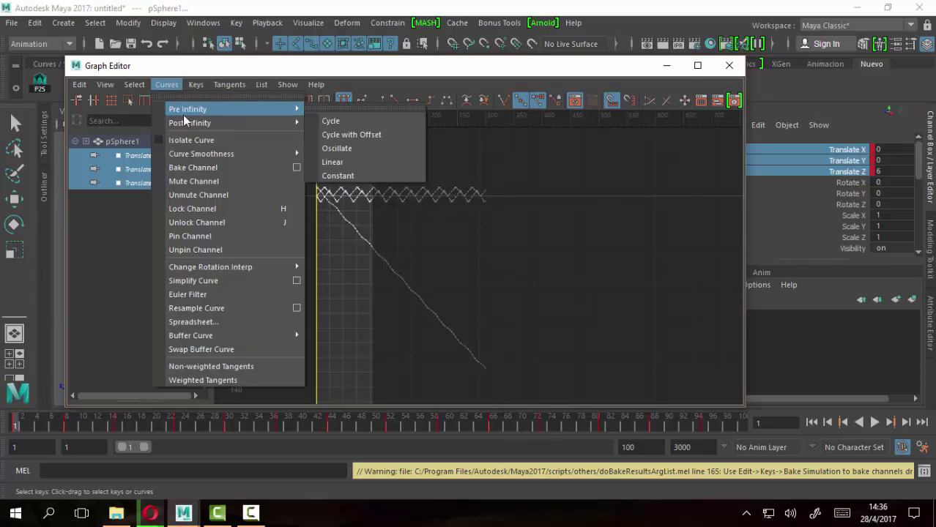
pyautogui.moveTo(190, 123)
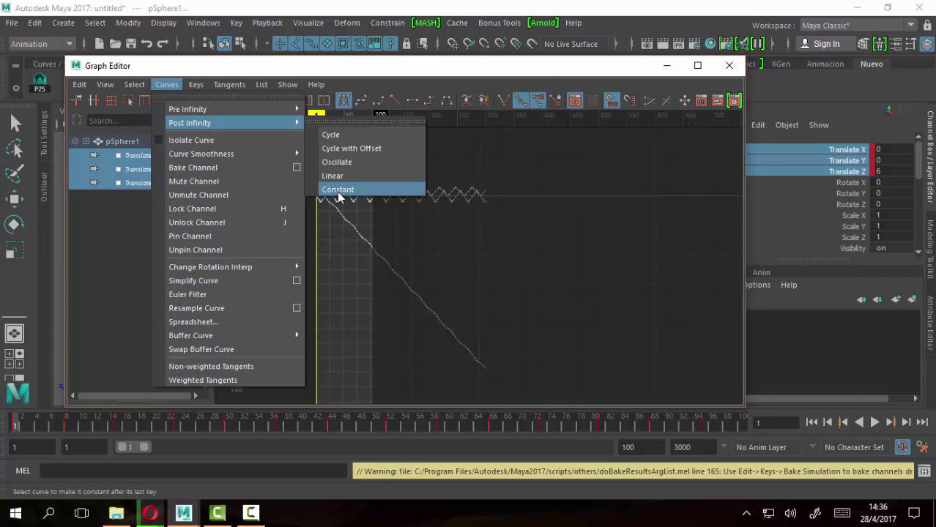
pyautogui.click(338, 190)
# Close the Graph Editor and set the playback end frame to 350.
pyautogui.click(729, 65)
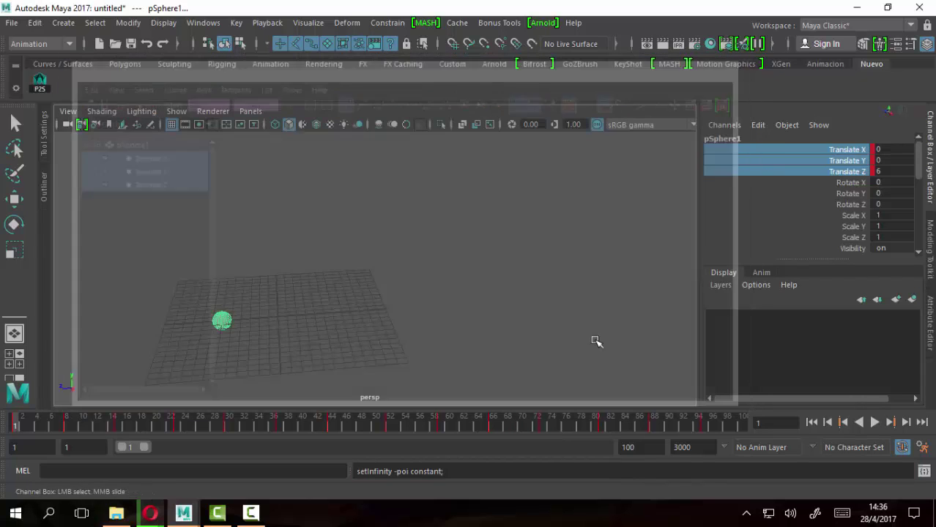
pyautogui.click(644, 448)
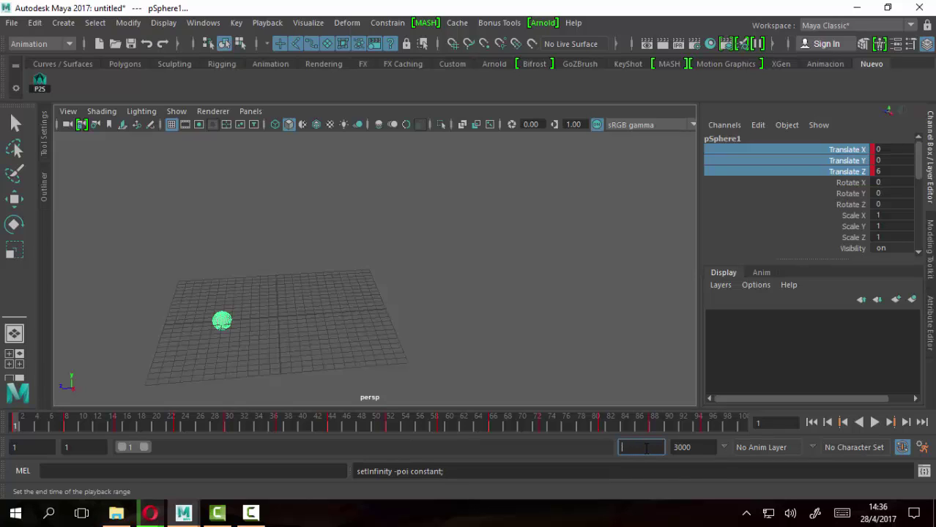
pyautogui.write('350')
pyautogui.press('Return')
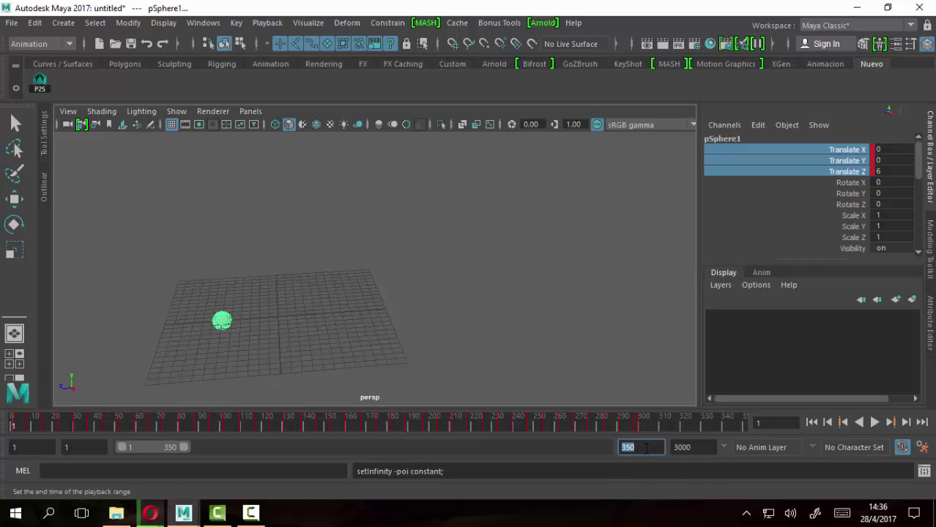
# Play the animation while orbiting the view, then scrub back to frame 30.
pyautogui.click(874, 423)
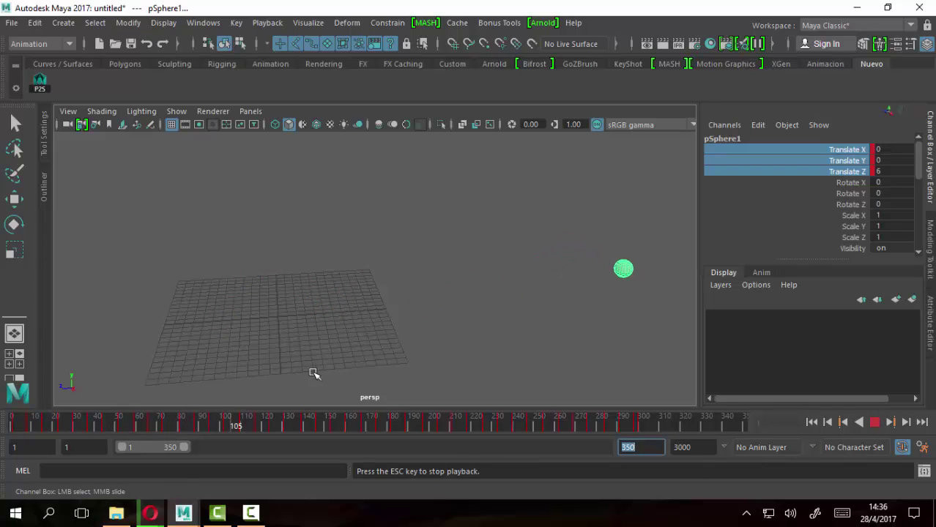
pyautogui.keyDown('alt'); pyautogui.moveTo(314, 373); pyautogui.dragTo(440, 379); pyautogui.keyUp('alt')
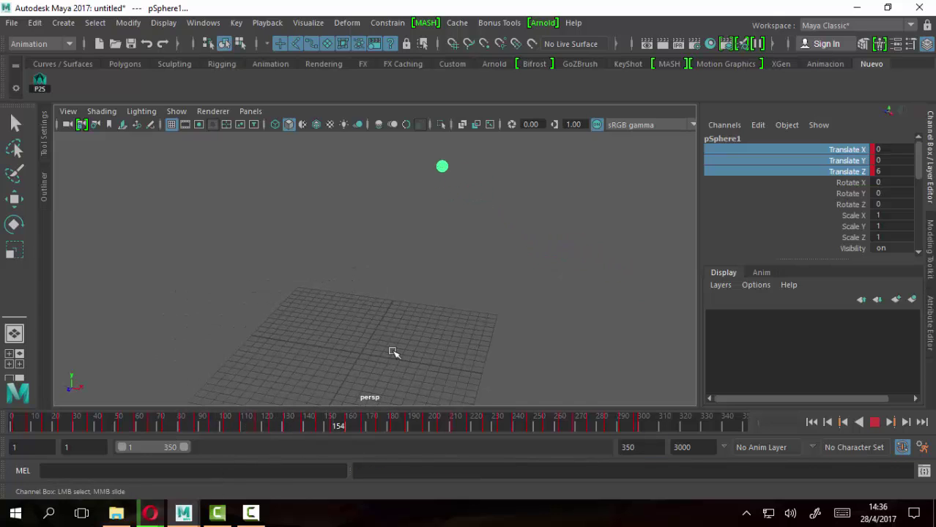
pyautogui.moveTo(585, 330)
pyautogui.keyDown('alt'); pyautogui.mouseDown()
pyautogui.moveTo(433, 338)
pyautogui.moveTo(564, 328)
pyautogui.moveTo(194, 324)
pyautogui.moveTo(589, 297)
pyautogui.mouseUp(); pyautogui.keyUp('alt')
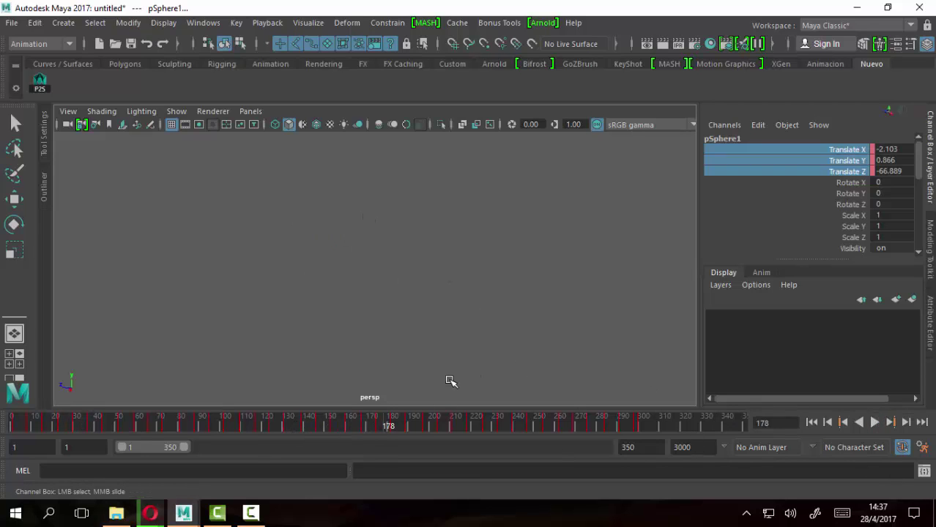
pyautogui.moveTo(401, 427)
pyautogui.mouseDown()
pyautogui.moveTo(637, 447)
pyautogui.moveTo(641, 431)
pyautogui.mouseUp()
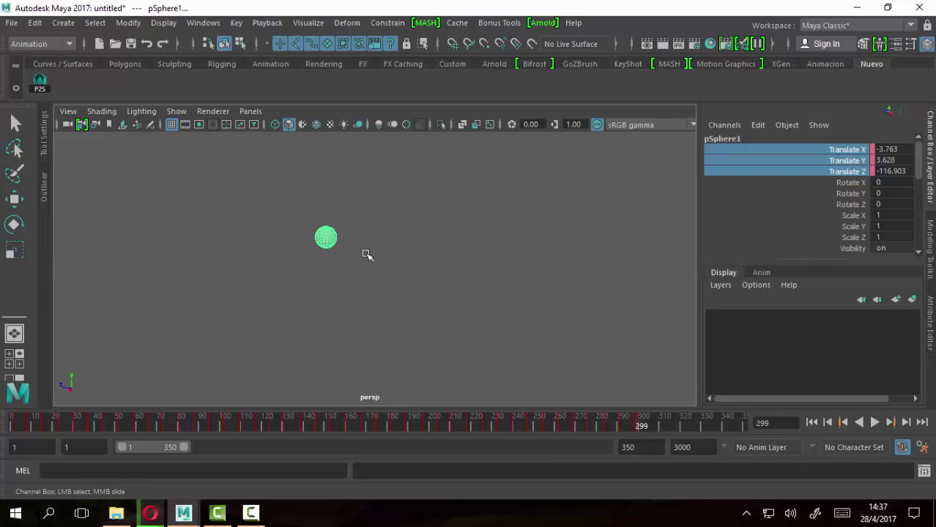
pyautogui.scroll(-2, 314, 326)
pyautogui.moveTo(398, 369)
pyautogui.keyDown('alt'); pyautogui.mouseDown()
pyautogui.moveTo(362, 324)
pyautogui.moveTo(411, 328)
pyautogui.mouseUp(); pyautogui.keyUp('alt')
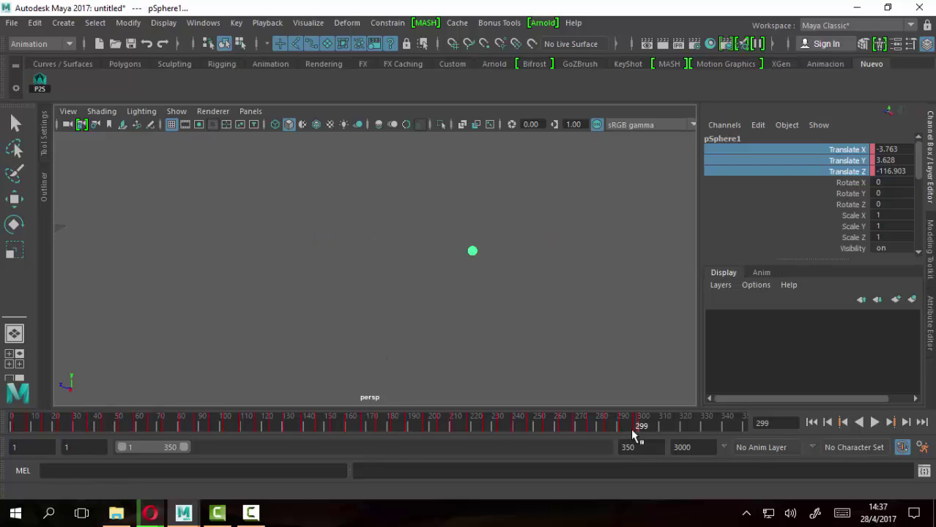
pyautogui.moveTo(637, 432); pyautogui.dragTo(11, 436)
pyautogui.click(27, 436)
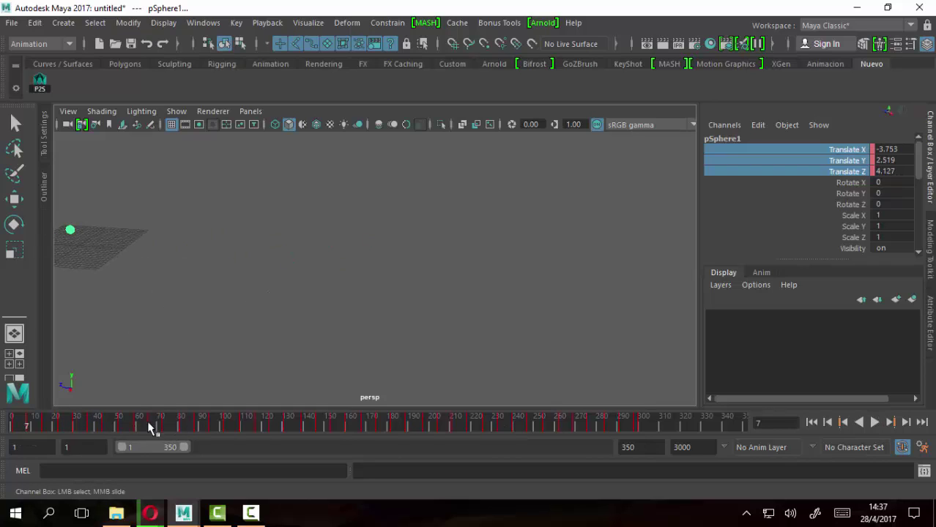
pyautogui.moveTo(16, 429); pyautogui.dragTo(76, 427)
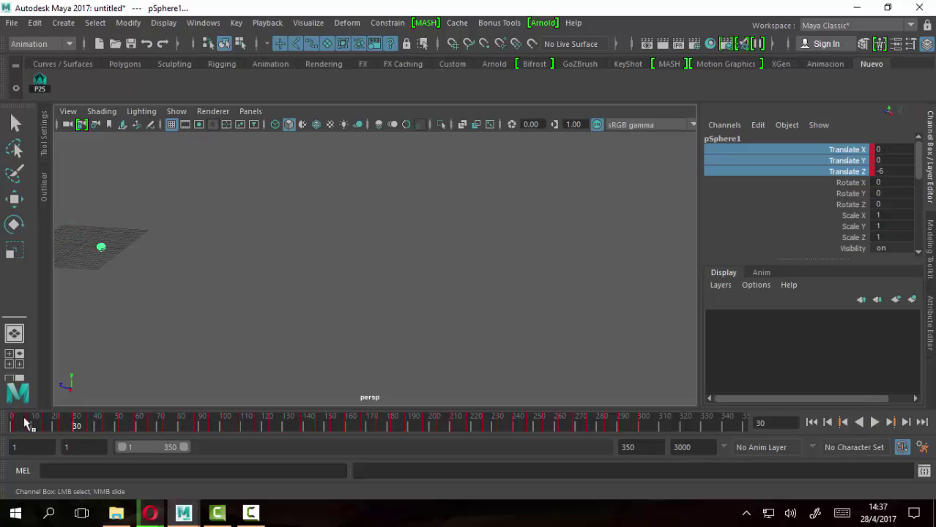
pyautogui.moveTo(24, 401); pyautogui.dragTo(73, 407)
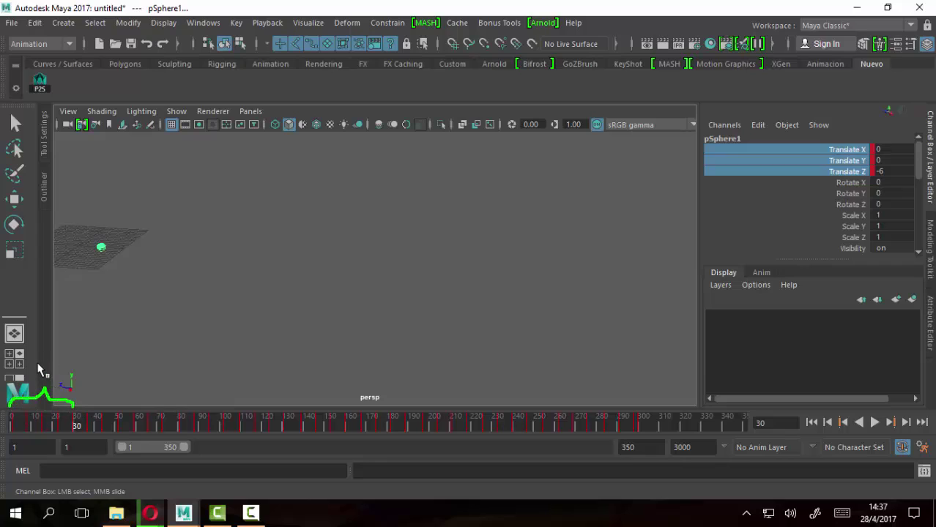
pyautogui.moveTo(44, 373); pyautogui.dragTo(75, 377)
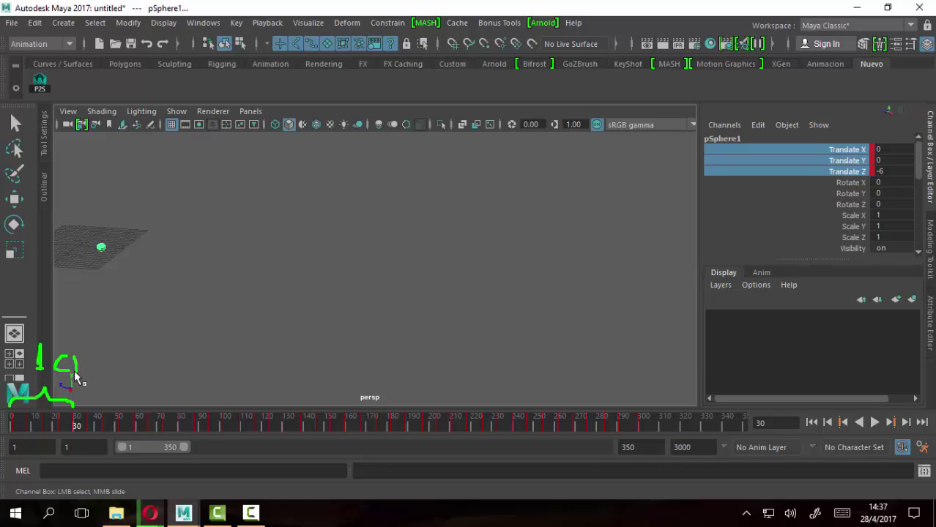
pyautogui.moveTo(93, 355)
pyautogui.mouseDown()
pyautogui.moveTo(90, 374)
pyautogui.moveTo(118, 372)
pyautogui.mouseUp()
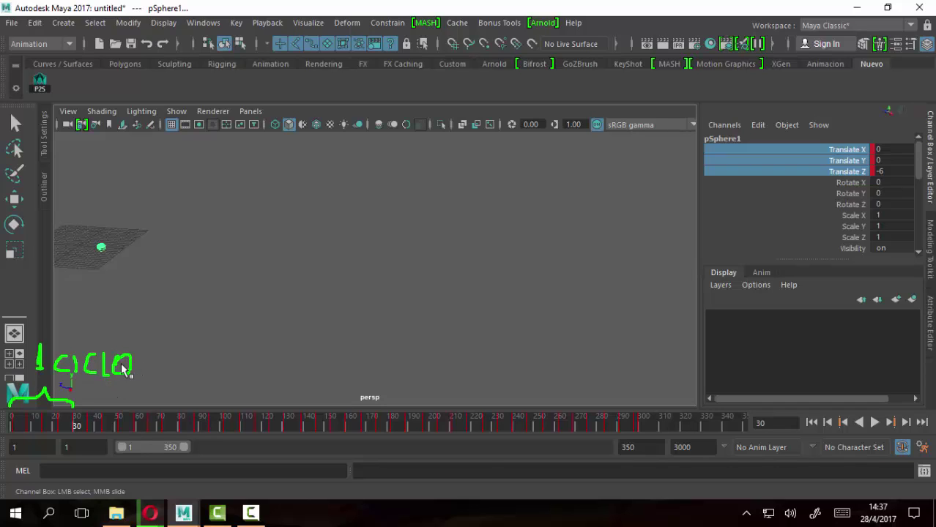
pyautogui.moveTo(78, 411)
pyautogui.mouseDown()
pyautogui.moveTo(121, 401)
pyautogui.moveTo(194, 404)
pyautogui.mouseUp()
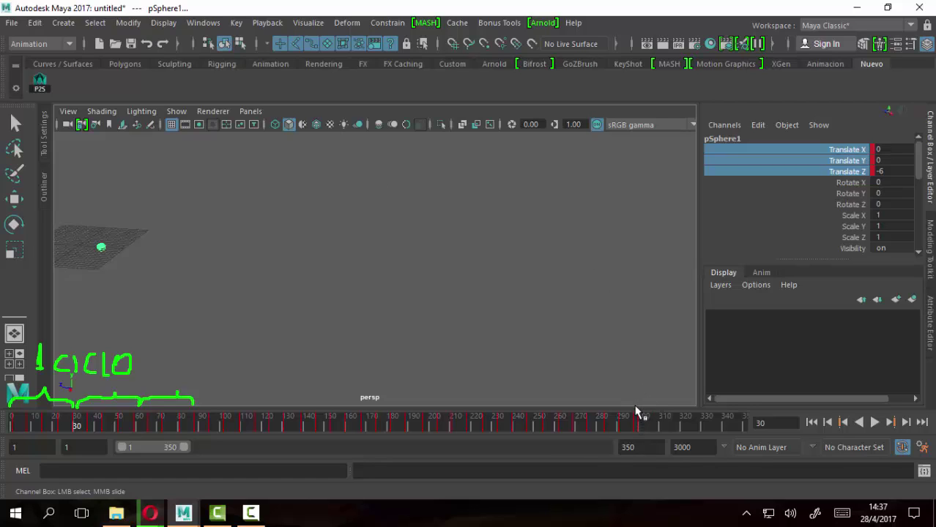
pyautogui.moveTo(635, 397); pyautogui.dragTo(635, 410)
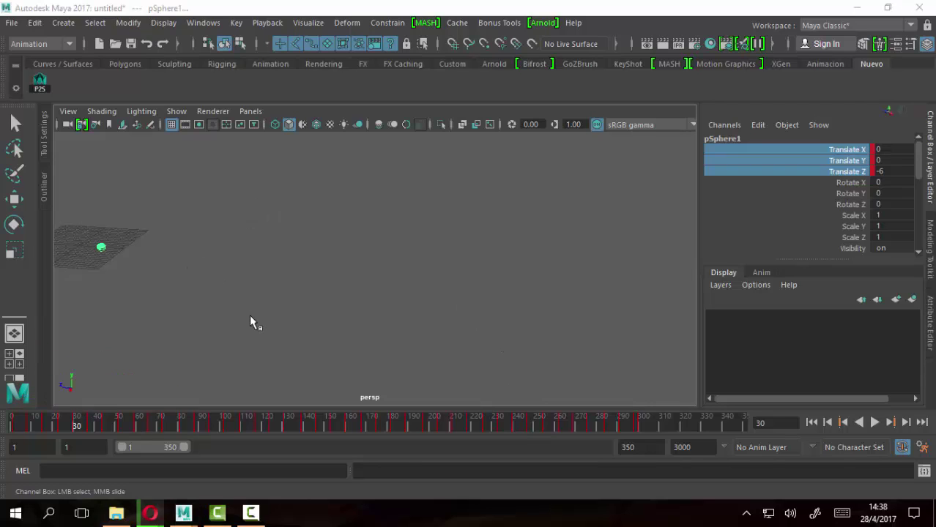
# Reopen the Graph Editor and frame all three translate curves with every key selected.
pyautogui.click(203, 23)
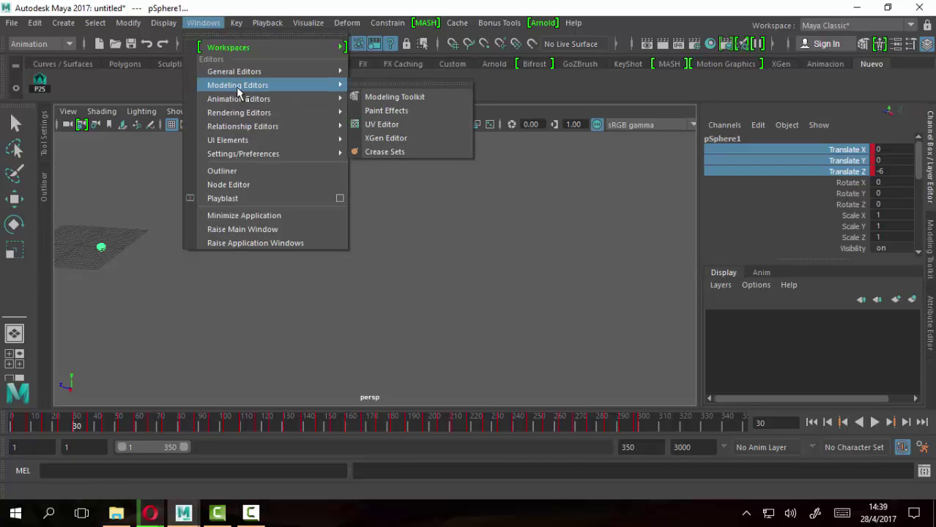
pyautogui.moveTo(239, 99)
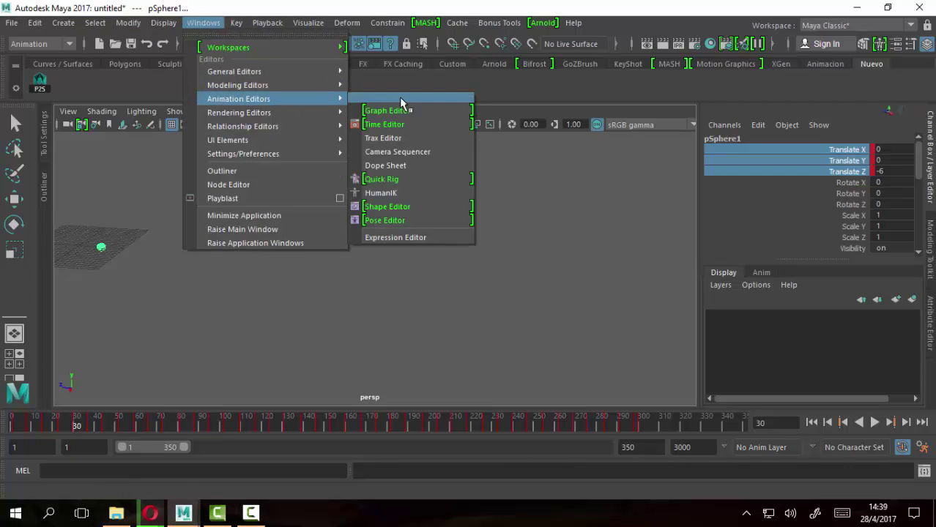
pyautogui.click(399, 114)
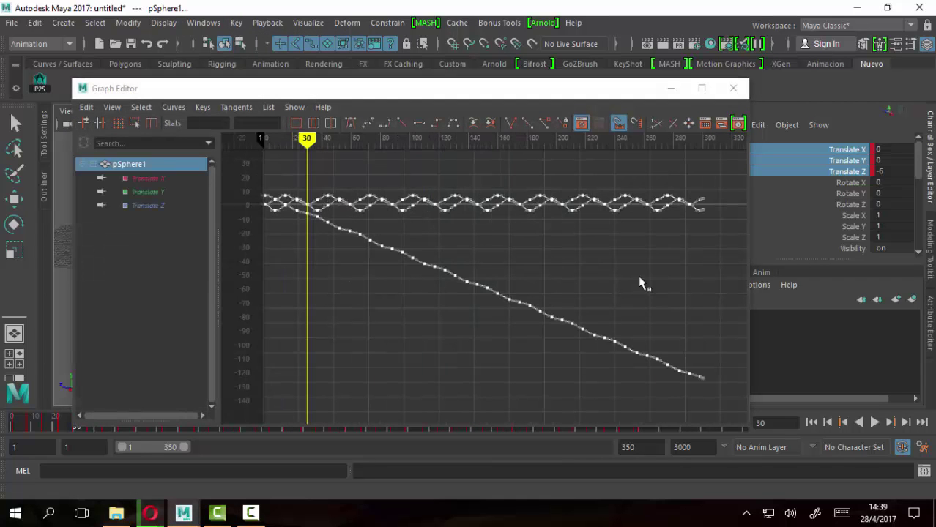
pyautogui.moveTo(260, 175)
pyautogui.mouseDown()
pyautogui.moveTo(589, 328)
pyautogui.moveTo(746, 429)
pyautogui.mouseUp()
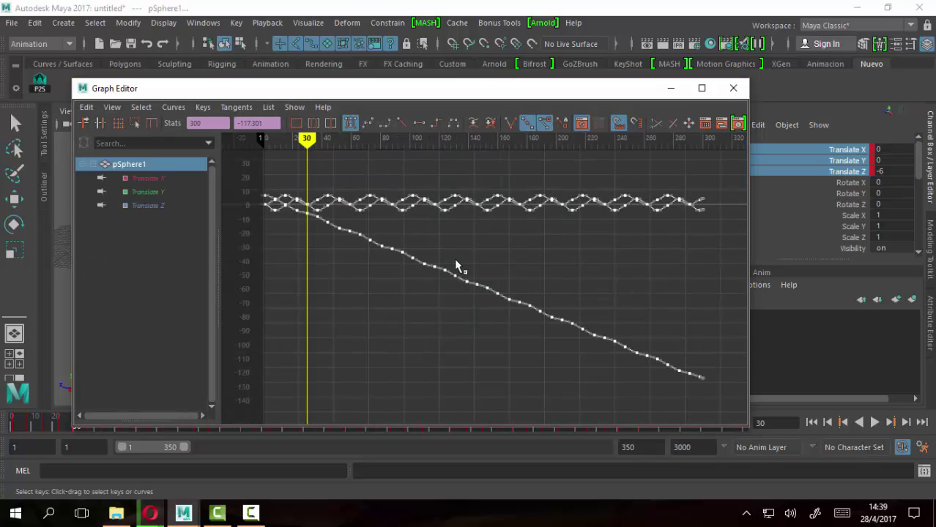
pyautogui.scroll(5, 455, 262)
pyautogui.click(417, 264)
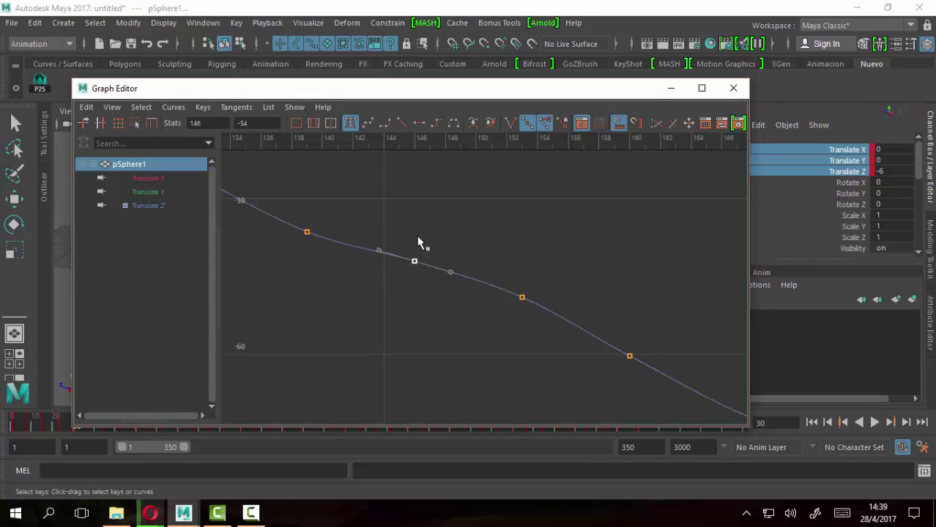
pyautogui.press('a')
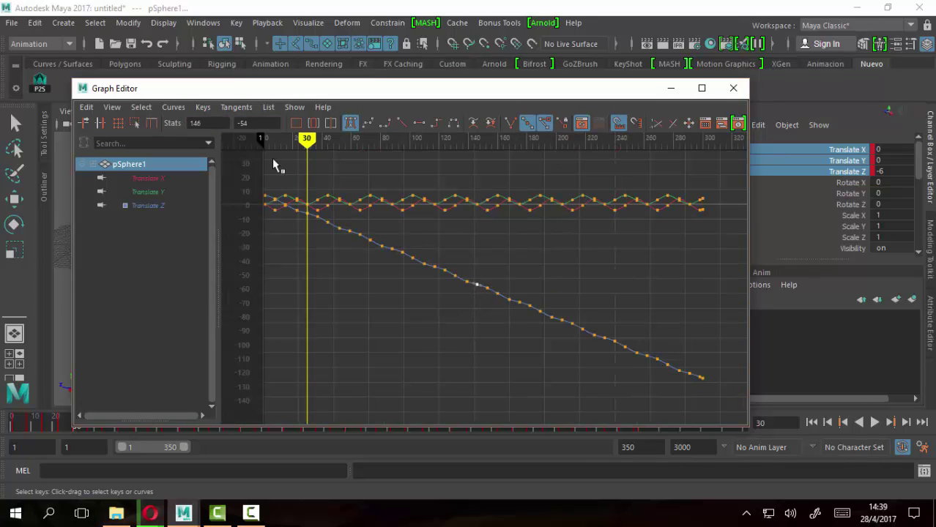
pyautogui.moveTo(247, 179); pyautogui.dragTo(727, 421)
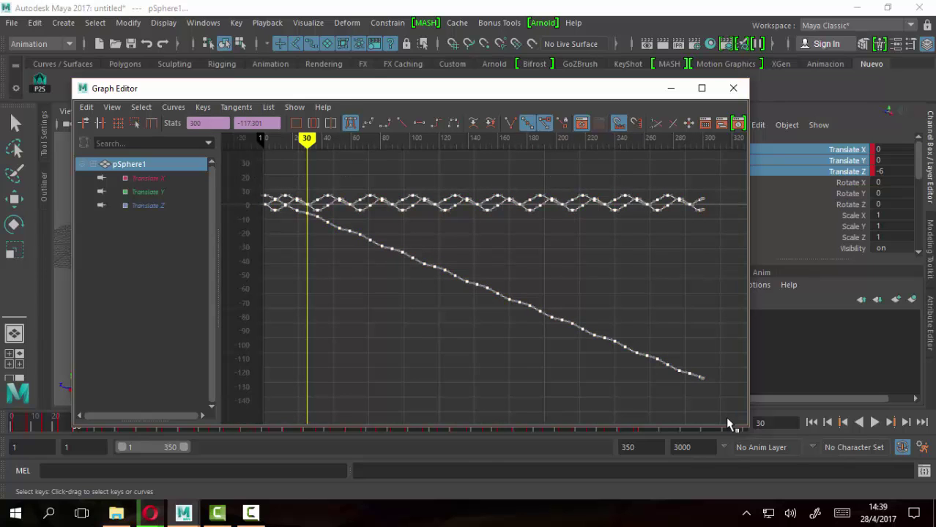
# Isolate and frame the sphere's Translate Y curve in the Graph Editor.
pyautogui.click(295, 107)
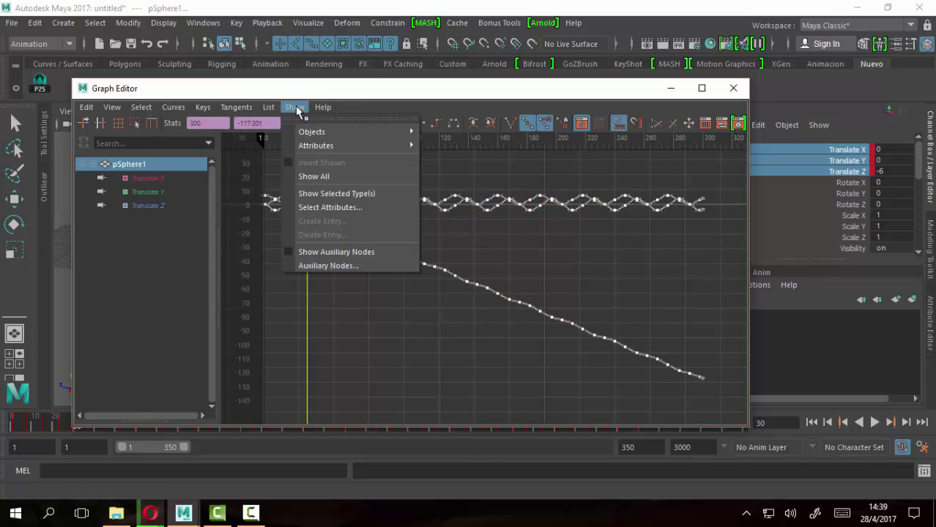
pyautogui.click(302, 88)
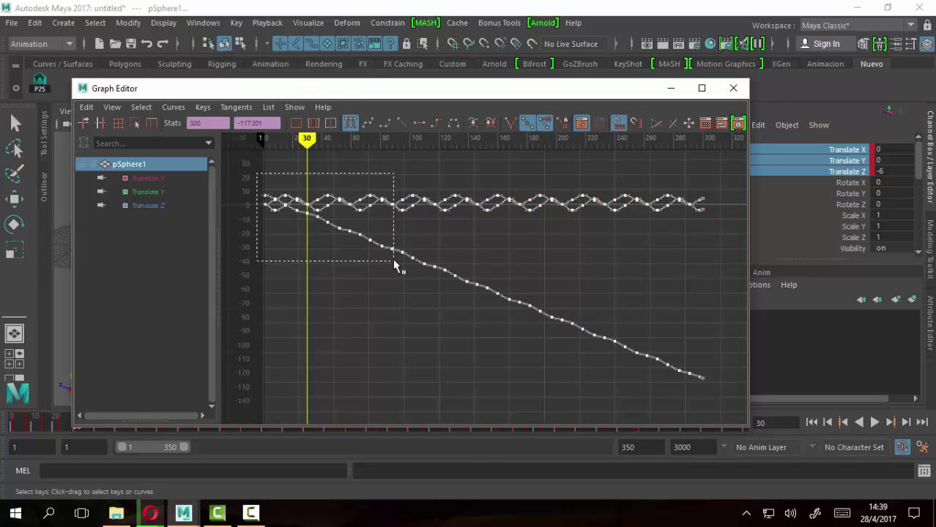
pyautogui.moveTo(255, 181); pyautogui.dragTo(397, 267)
pyautogui.click(147, 191)
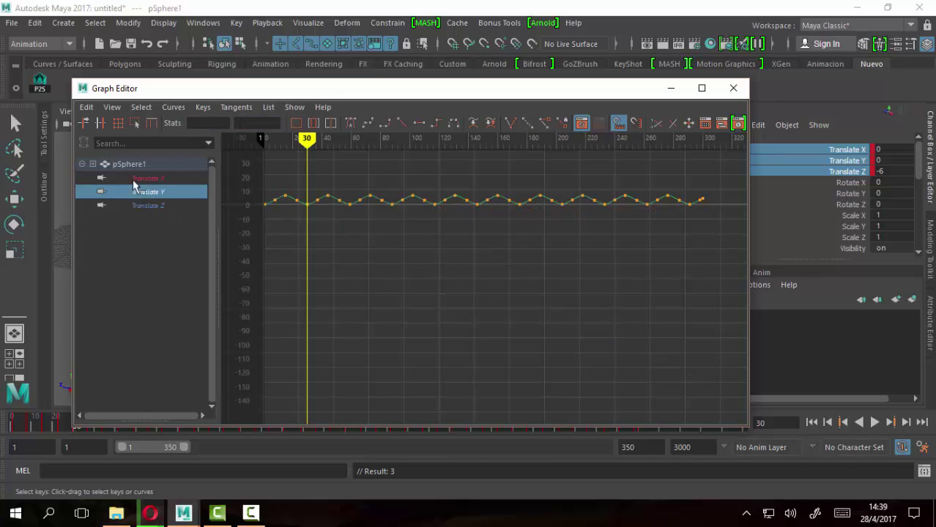
pyautogui.moveTo(255, 179)
pyautogui.mouseDown()
pyautogui.moveTo(588, 260)
pyautogui.moveTo(723, 270)
pyautogui.mouseUp()
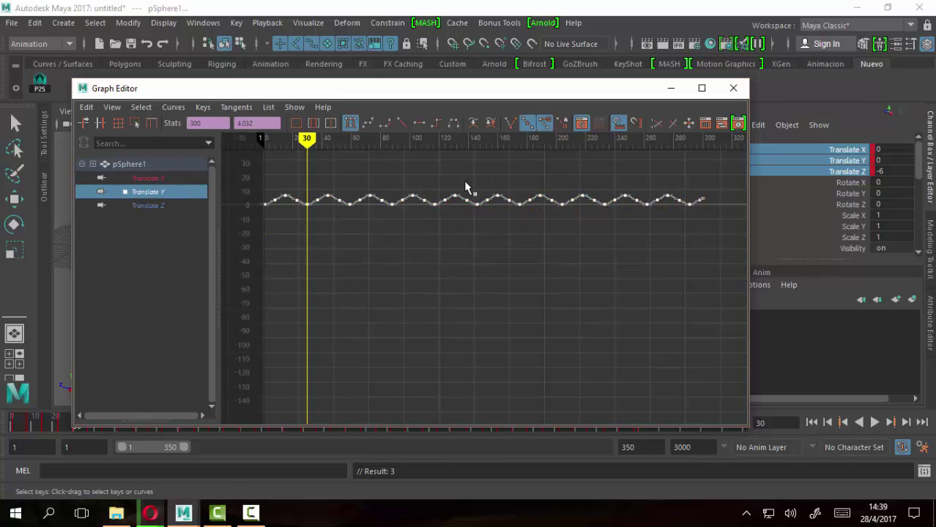
pyautogui.click(143, 179)
pyautogui.keyDown('shift'); pyautogui.click(146, 207); pyautogui.keyUp('shift')
pyautogui.click(173, 193)
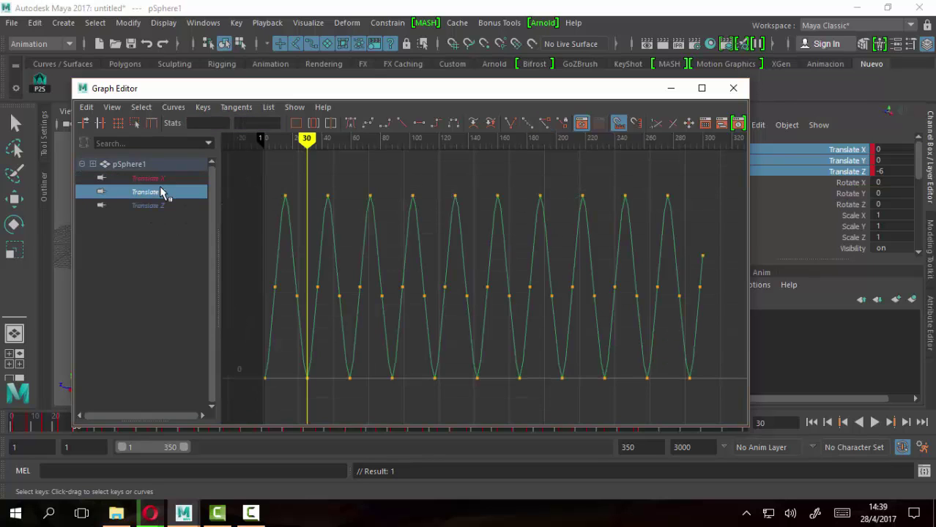
pyautogui.moveTo(255, 178); pyautogui.dragTo(408, 220)
# Reposition the Graph Editor window and marquee-select all Translate Y keys.
pyautogui.moveTo(237, 163); pyautogui.dragTo(741, 440)
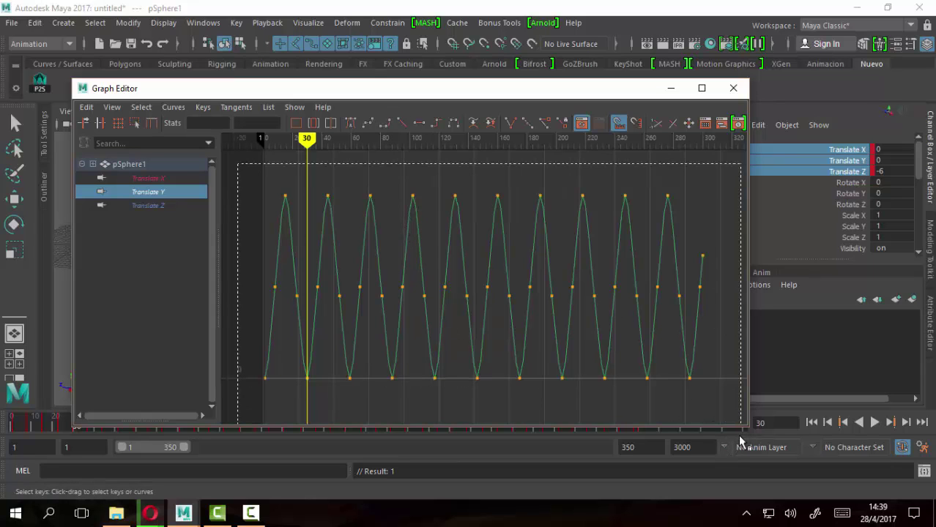
pyautogui.moveTo(490, 88)
pyautogui.mouseDown()
pyautogui.moveTo(649, 90)
pyautogui.moveTo(493, 52)
pyautogui.mouseUp()
pyautogui.moveTo(234, 149); pyautogui.dragTo(440, 340)
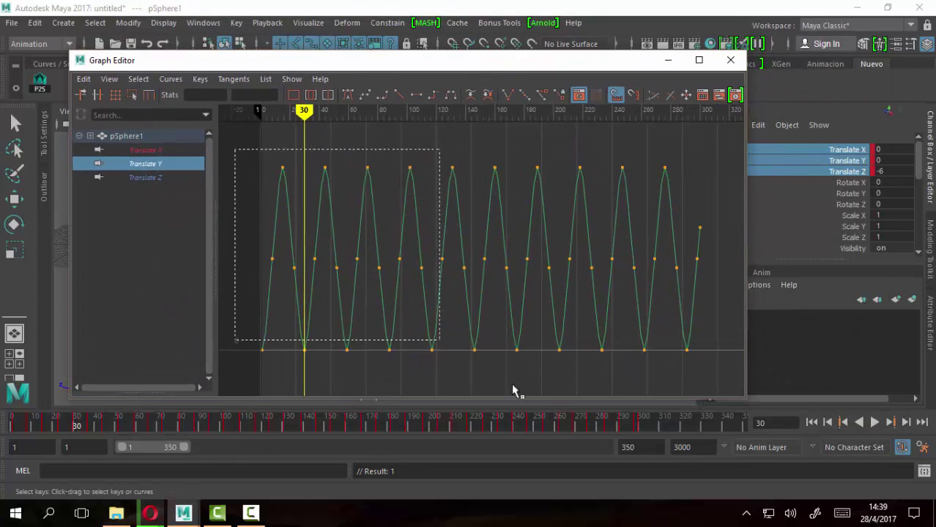
pyautogui.moveTo(513, 387); pyautogui.dragTo(703, 388)
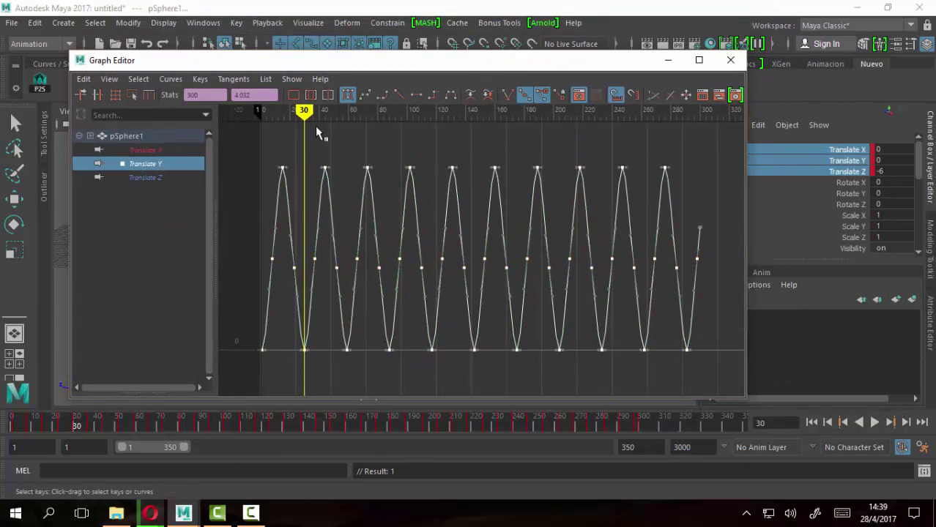
# Bookmark the current Graph Editor objects under the name Curva.
pyautogui.click(268, 79)
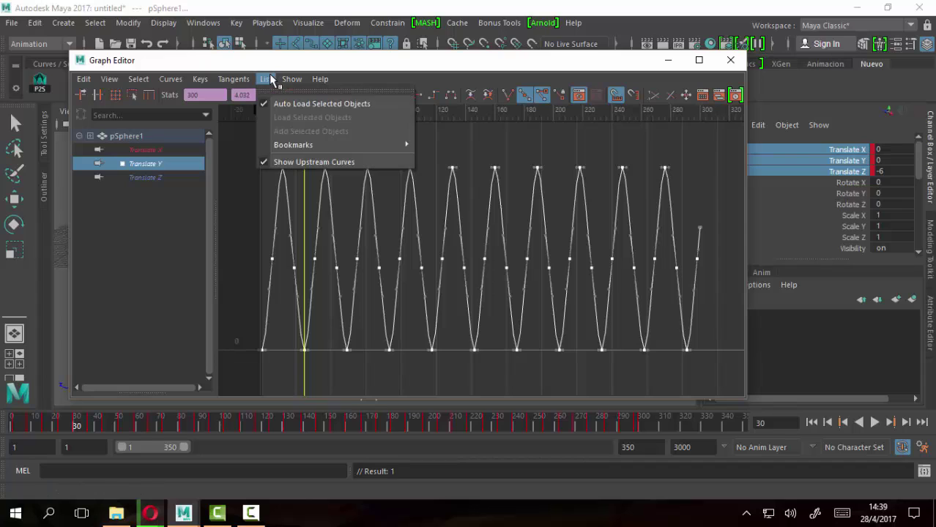
pyautogui.moveTo(293, 145)
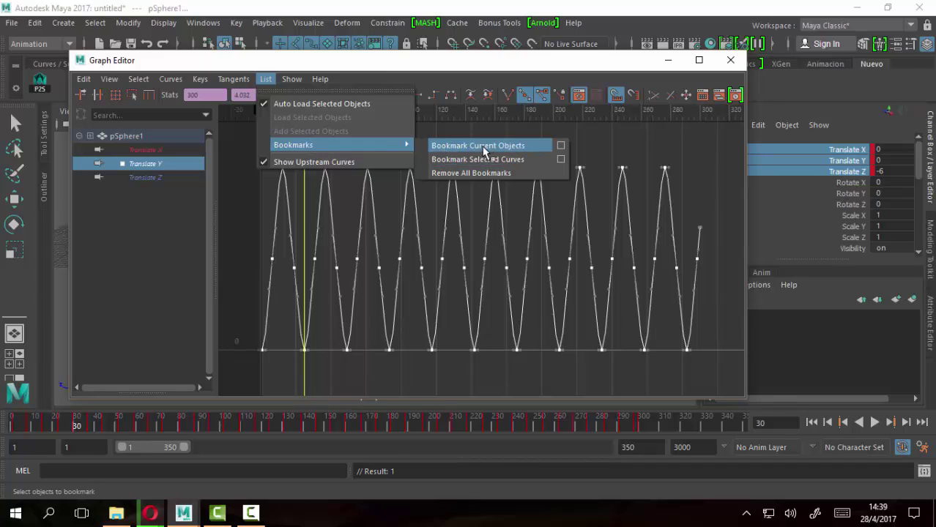
pyautogui.click(561, 146)
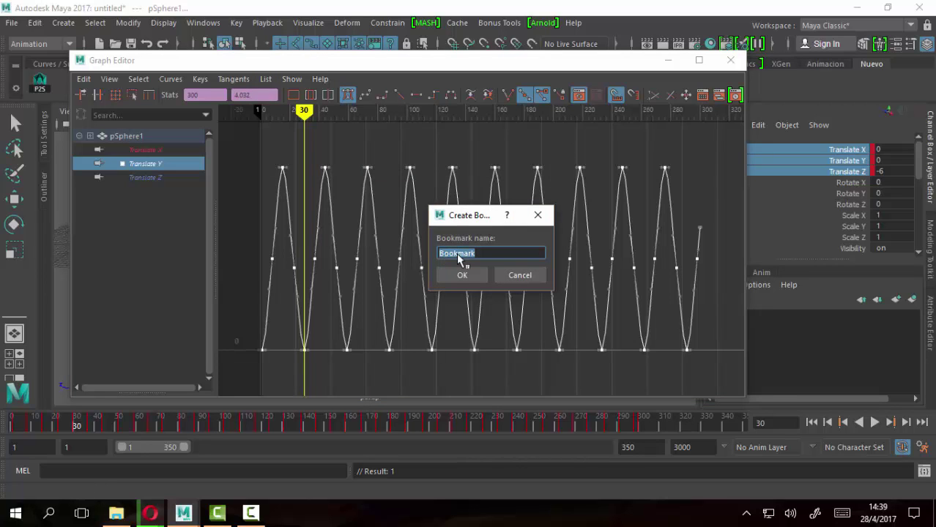
pyautogui.write('rv')
pyautogui.write('aY')
pyautogui.click(467, 276)
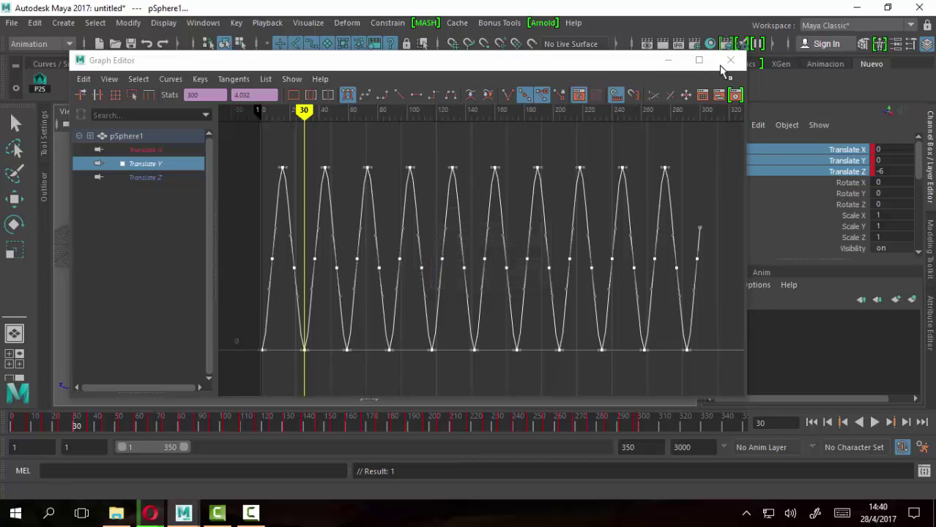
# Deselect the sphere and recall the saved bookmark to reload its curves.
pyautogui.moveTo(316, 61); pyautogui.dragTo(330, 244)
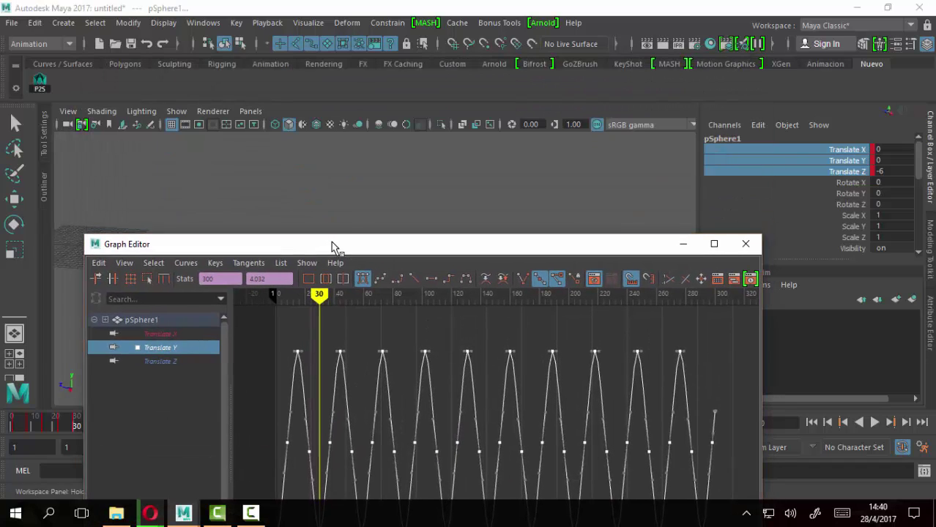
pyautogui.click(348, 168)
pyautogui.moveTo(434, 244); pyautogui.dragTo(419, 171)
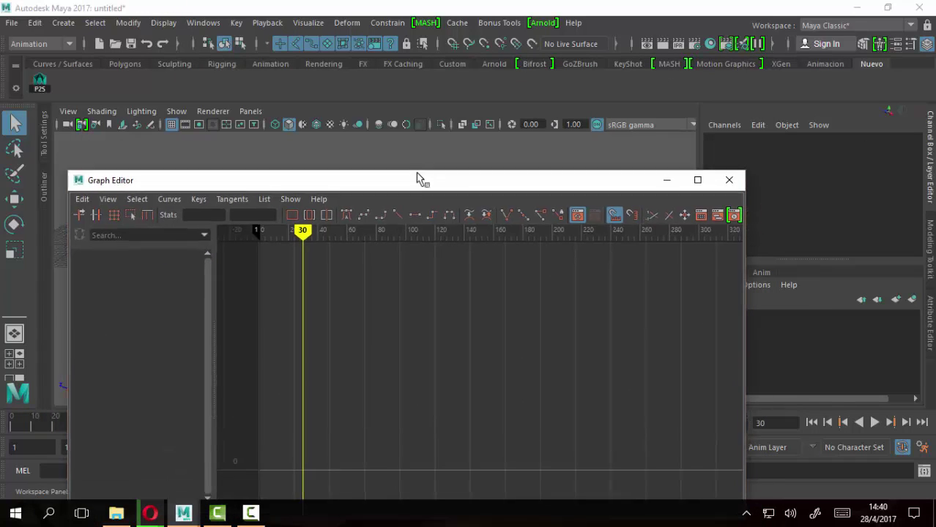
pyautogui.click(265, 189)
pyautogui.moveTo(293, 255)
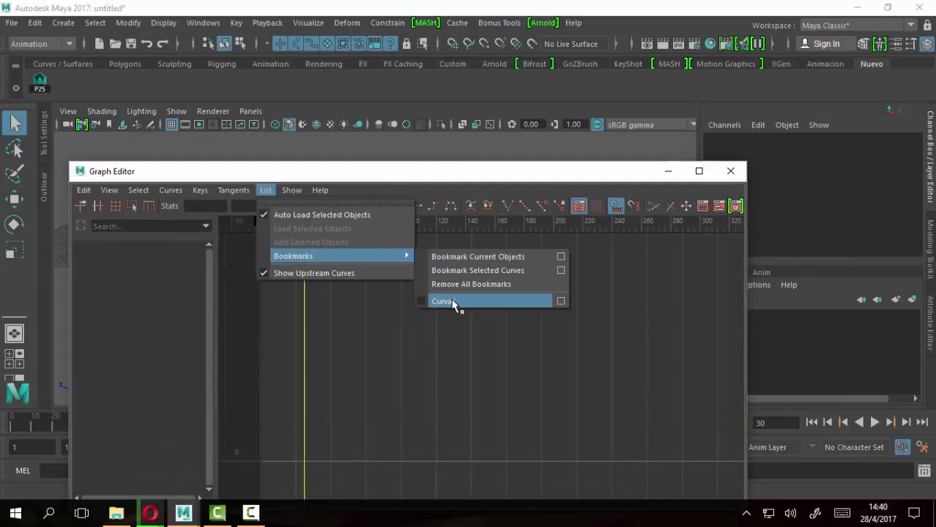
pyautogui.click(445, 301)
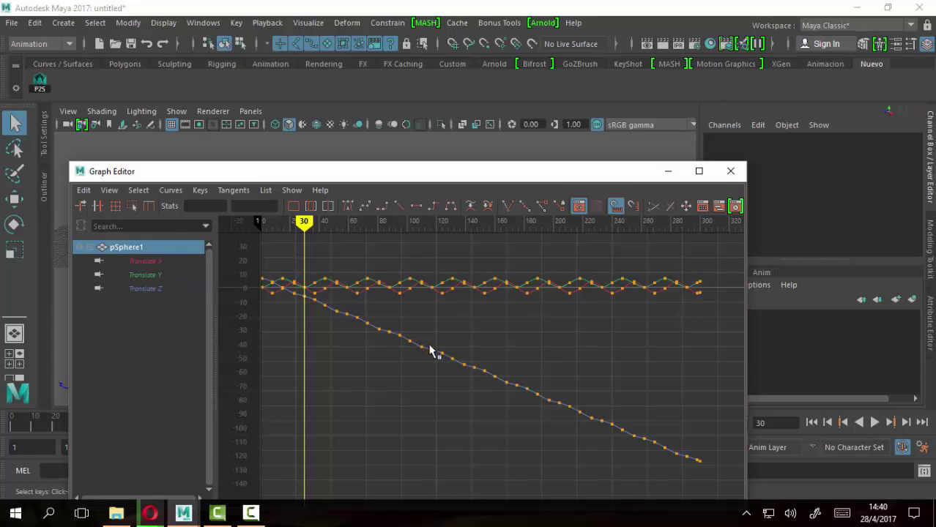
# Reselect the sphere and display only its Translate Y curve.
pyautogui.moveTo(348, 179)
pyautogui.mouseDown()
pyautogui.moveTo(410, 117)
pyautogui.moveTo(466, 208)
pyautogui.mouseUp()
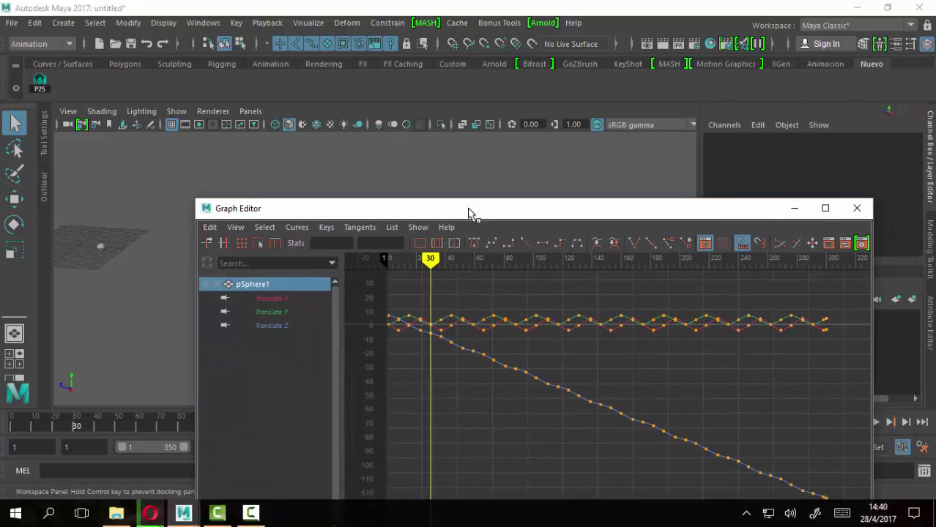
pyautogui.click(102, 249)
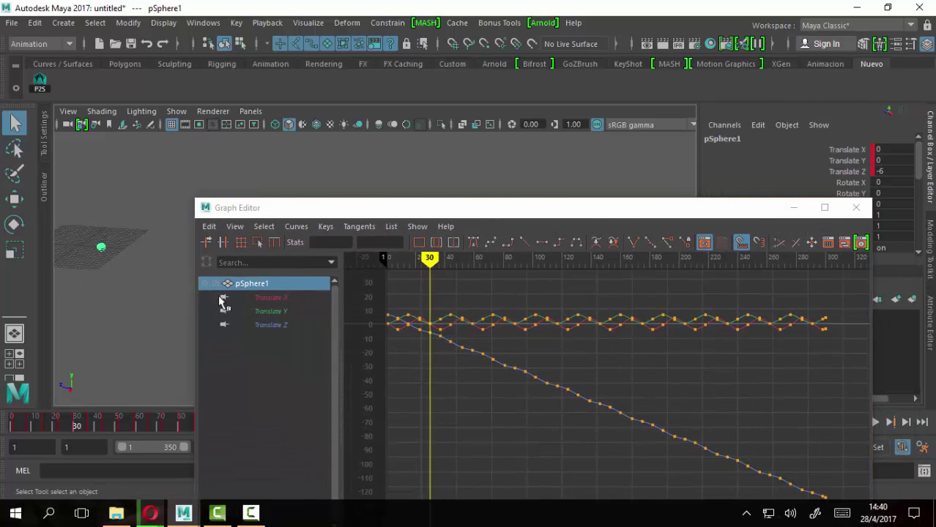
pyautogui.click(271, 313)
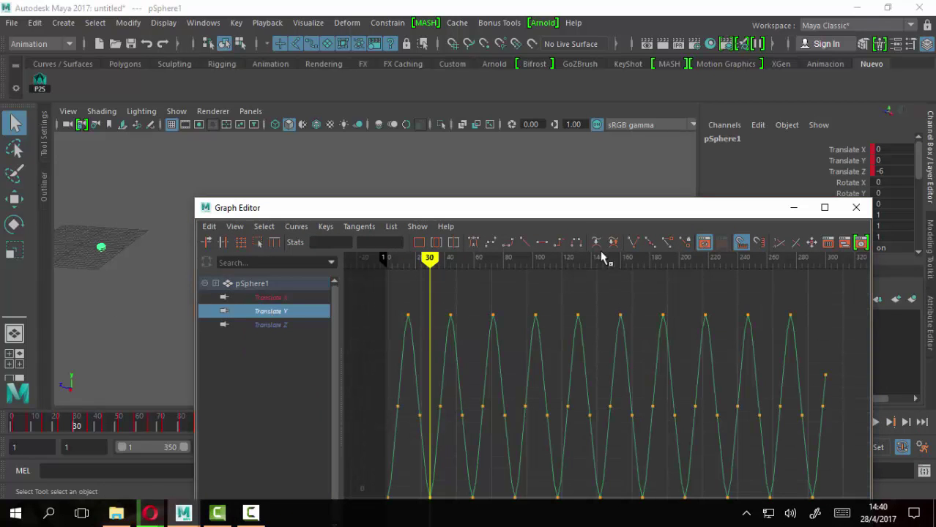
pyautogui.moveTo(581, 210); pyautogui.dragTo(569, 95)
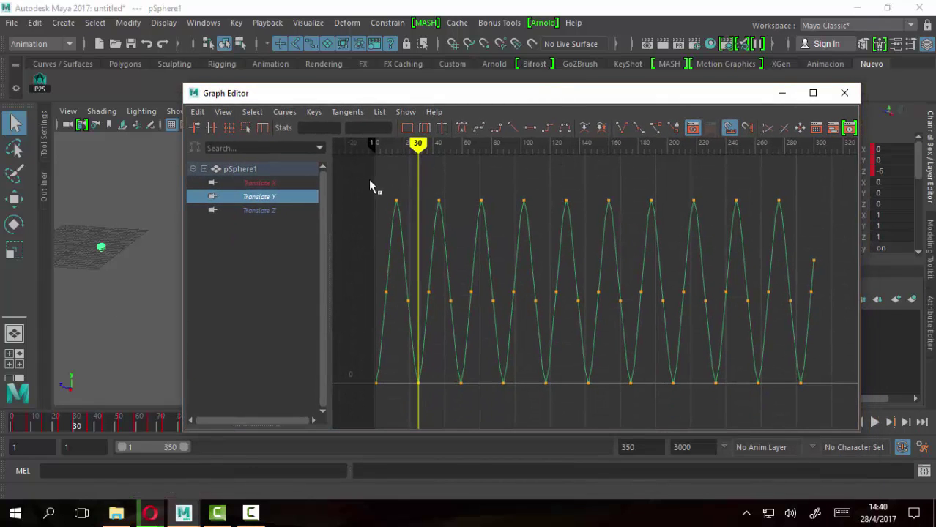
pyautogui.click(381, 113)
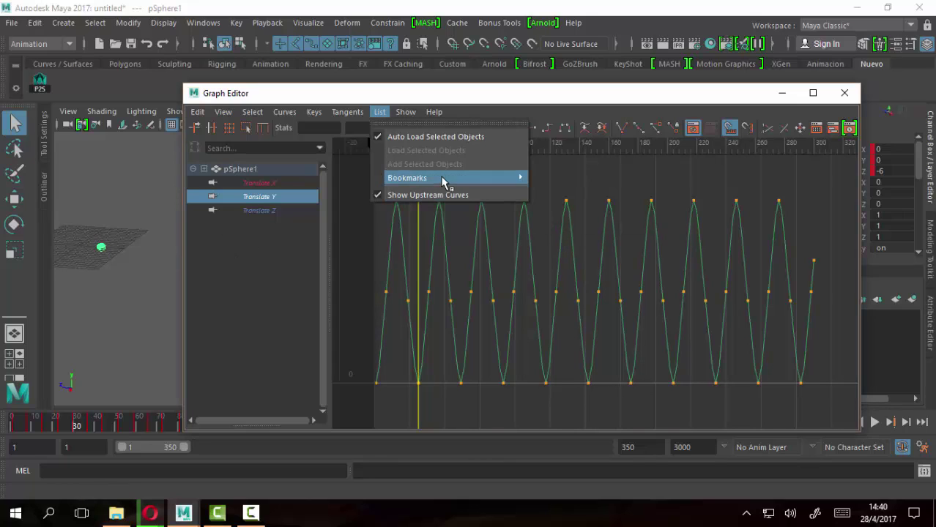
pyautogui.moveTo(453, 177)
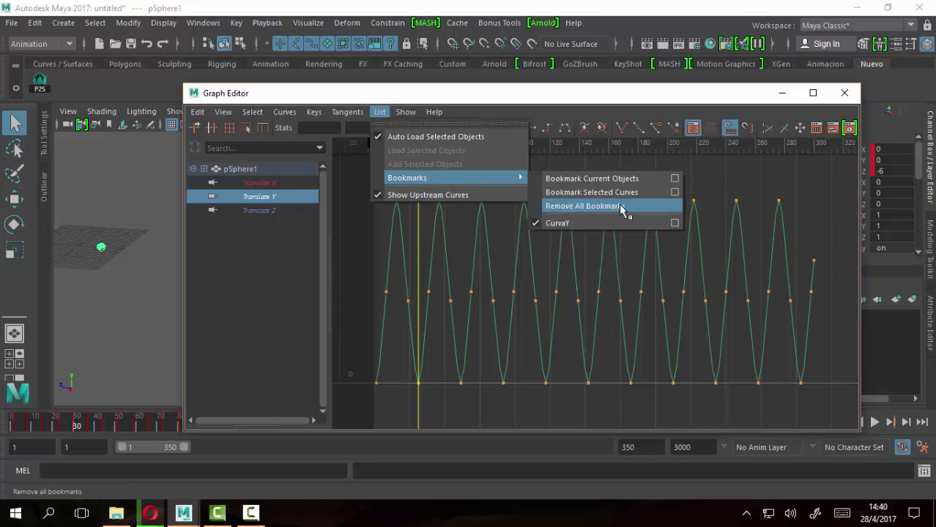
# Remove all bookmarks, then bookmark the selected Translate Y curve as CurvaY.
pyautogui.click(621, 209)
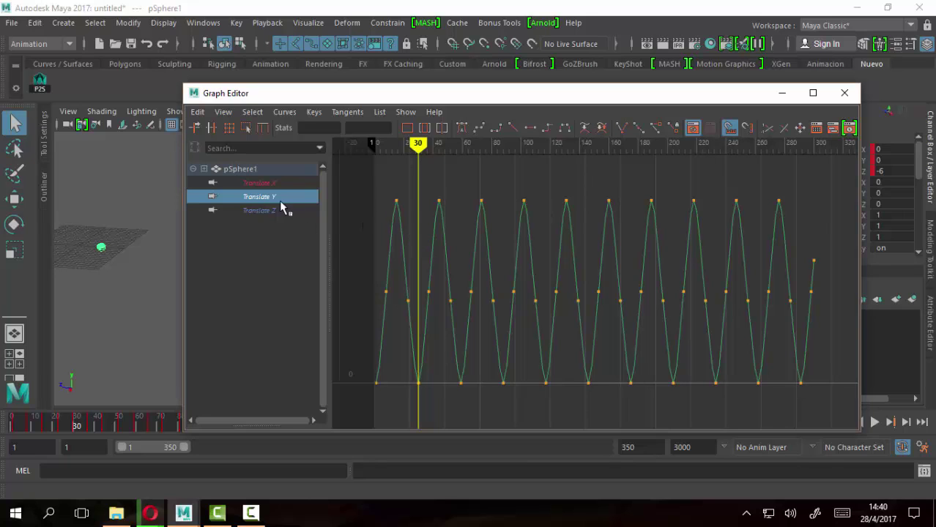
pyautogui.click(247, 315)
pyautogui.click(268, 198)
pyautogui.moveTo(348, 183); pyautogui.dragTo(827, 417)
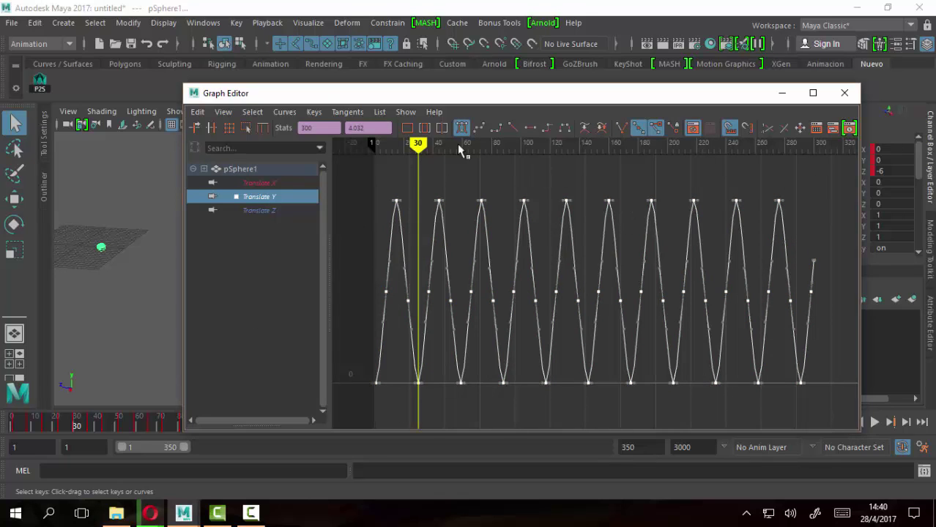
pyautogui.click(379, 112)
pyautogui.moveTo(415, 178)
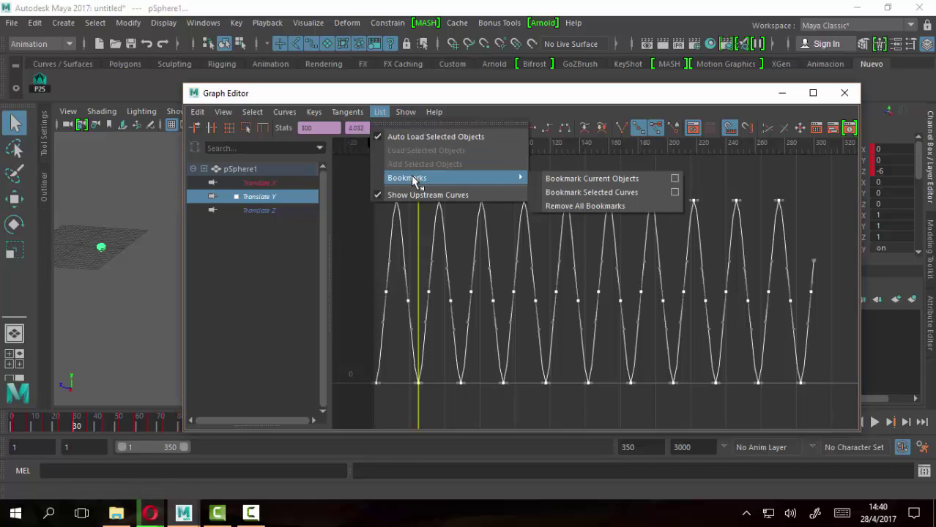
pyautogui.click(674, 191)
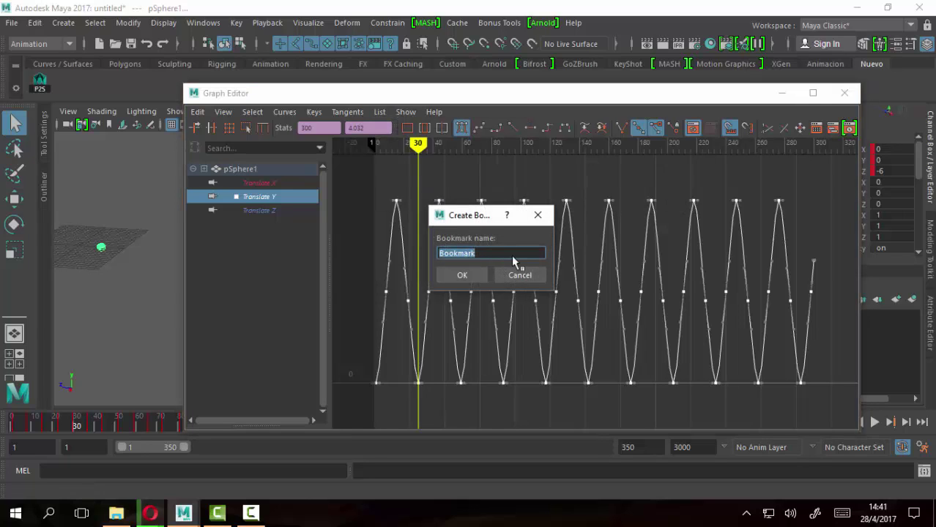
pyautogui.write('CurvaY')
pyautogui.click(464, 275)
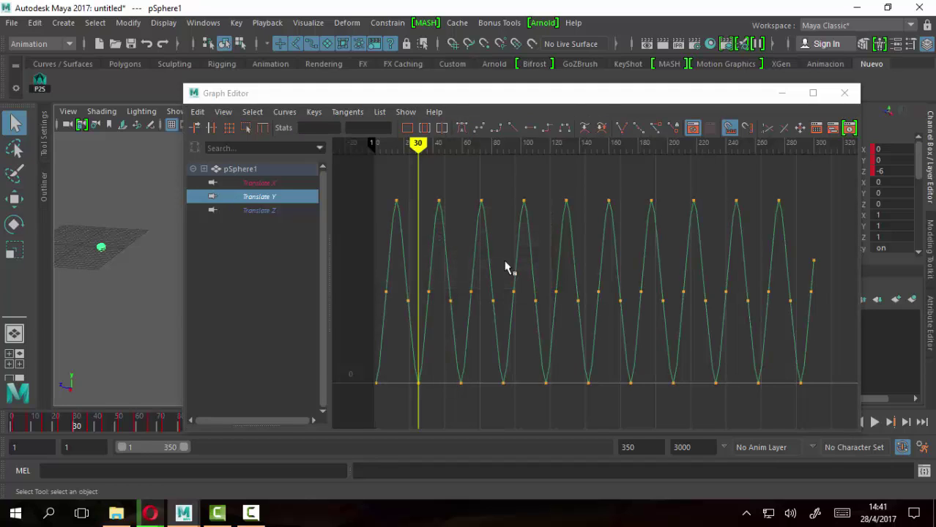
# Deselect the sphere and reload the translateY curve from the CurvaY bookmark.
pyautogui.click(103, 331)
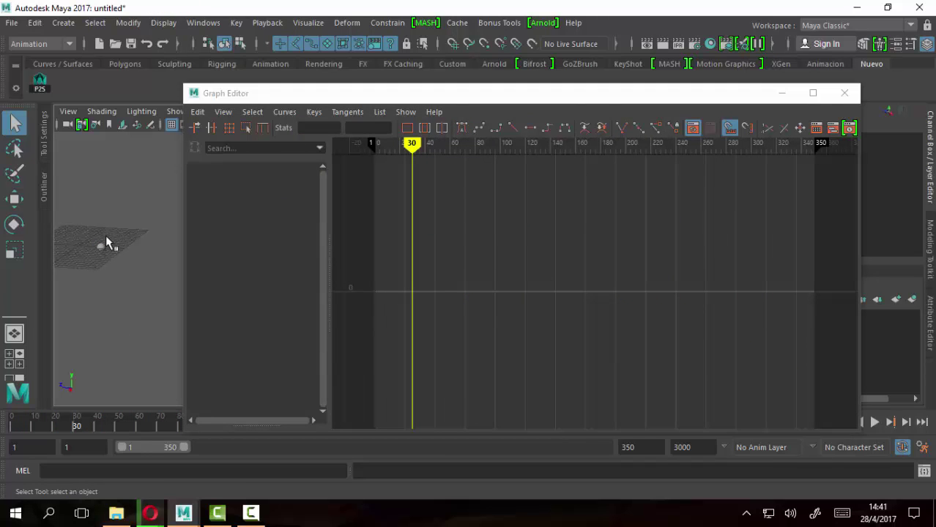
pyautogui.click(380, 112)
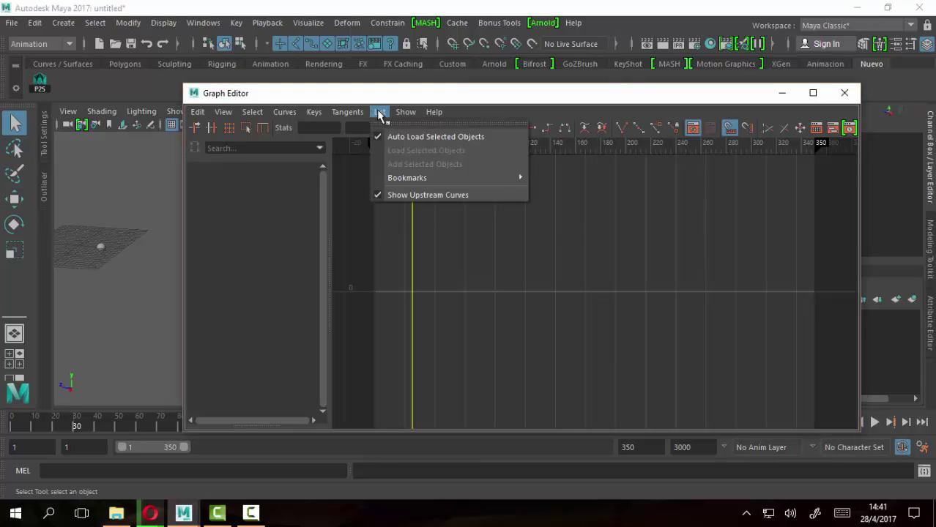
pyautogui.moveTo(454, 178)
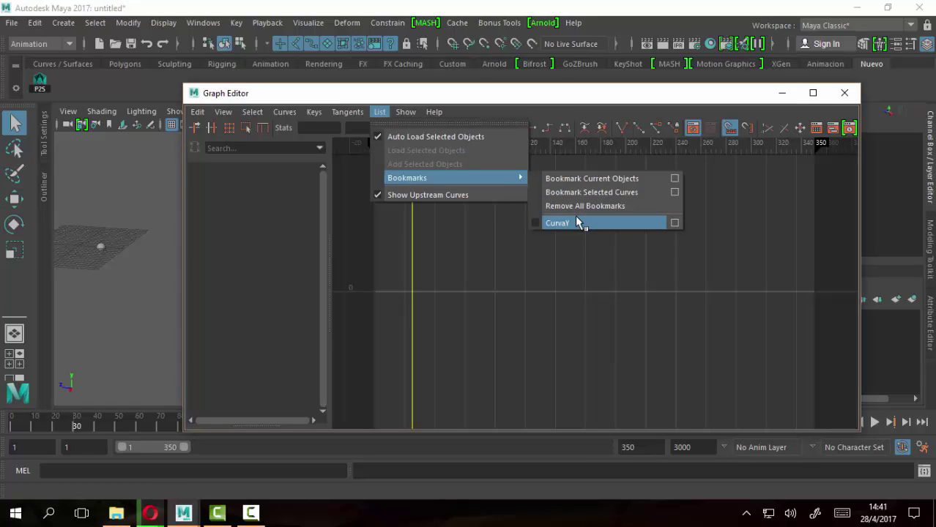
pyautogui.click(578, 222)
pyautogui.click(253, 170)
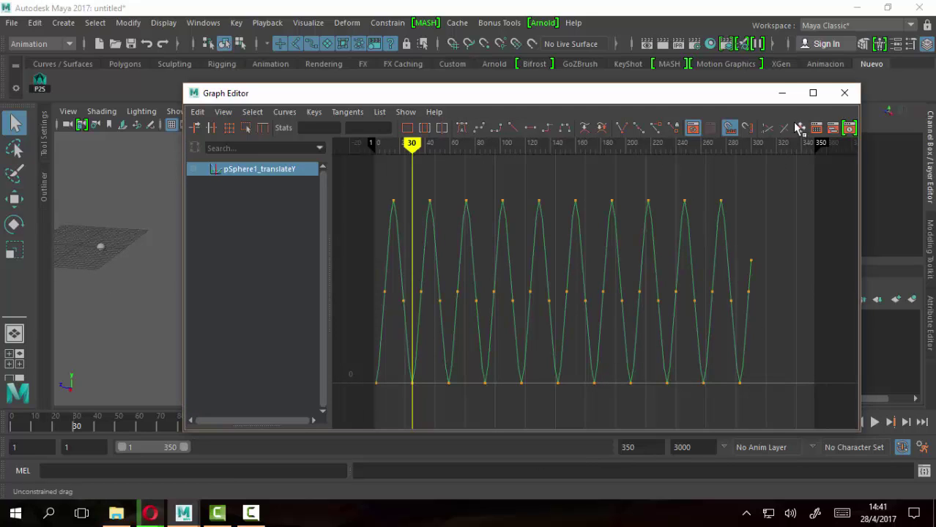
# Close the Graph Editor, select the sphere, and tumble the perspective camera in close to it.
pyautogui.click(844, 93)
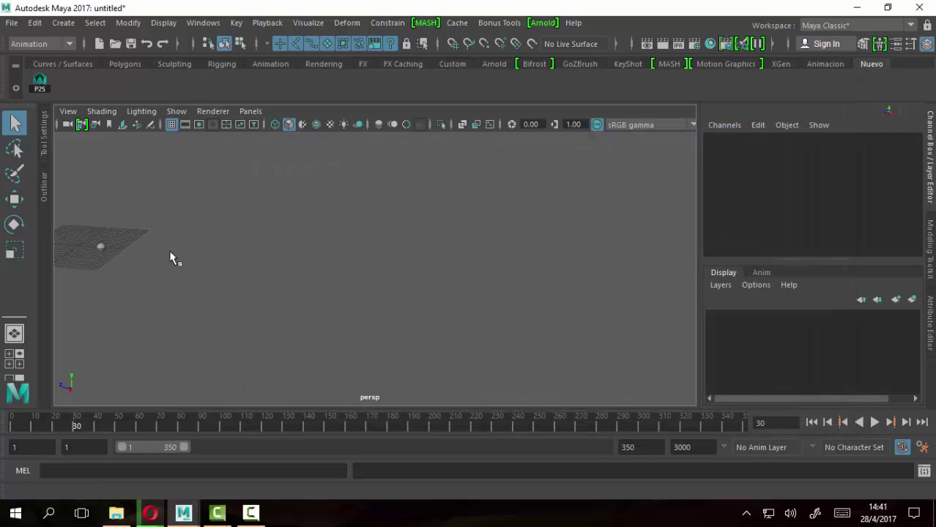
pyautogui.keyDown('alt'); pyautogui.moveTo(170, 250); pyautogui.dragTo(266, 280, button='middle'); pyautogui.keyUp('alt')
pyautogui.moveTo(266, 287)
pyautogui.keyDown('alt'); pyautogui.mouseDown()
pyautogui.moveTo(416, 313)
pyautogui.moveTo(397, 277)
pyautogui.moveTo(478, 301)
pyautogui.moveTo(322, 308)
pyautogui.moveTo(345, 262)
pyautogui.moveTo(334, 274)
pyautogui.moveTo(334, 266)
pyautogui.mouseUp(); pyautogui.keyUp('alt')
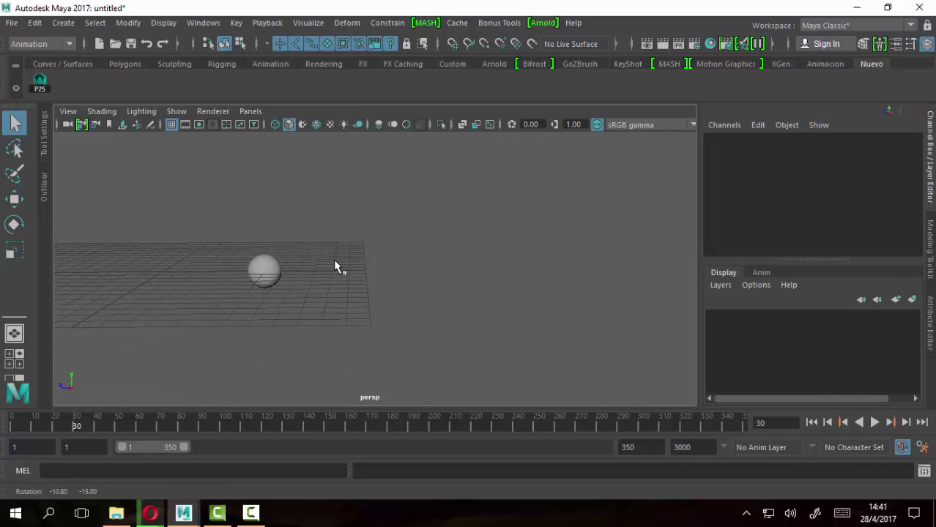
pyautogui.click(271, 265)
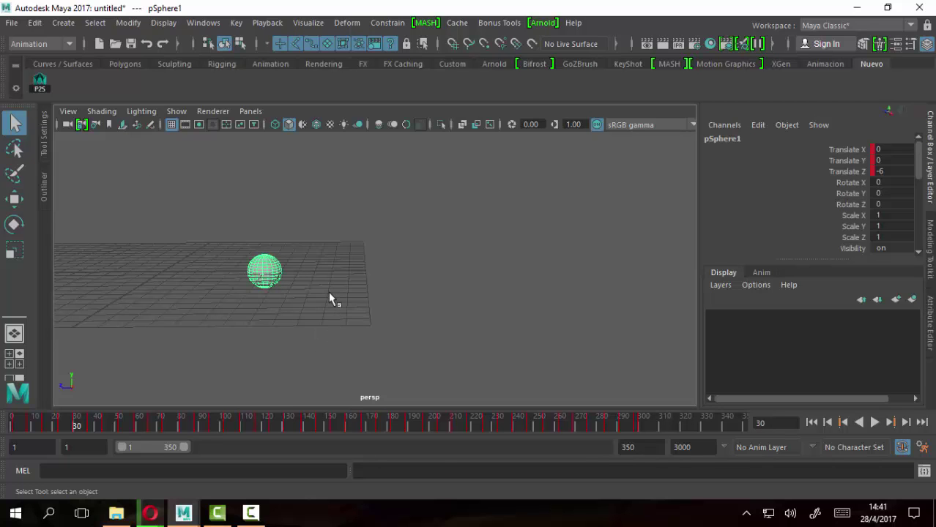
pyautogui.keyDown('alt'); pyautogui.moveTo(334, 290); pyautogui.dragTo(247, 259); pyautogui.keyUp('alt')
pyautogui.keyDown('alt'); pyautogui.moveTo(247, 259); pyautogui.dragTo(353, 311, button='right'); pyautogui.keyUp('alt')
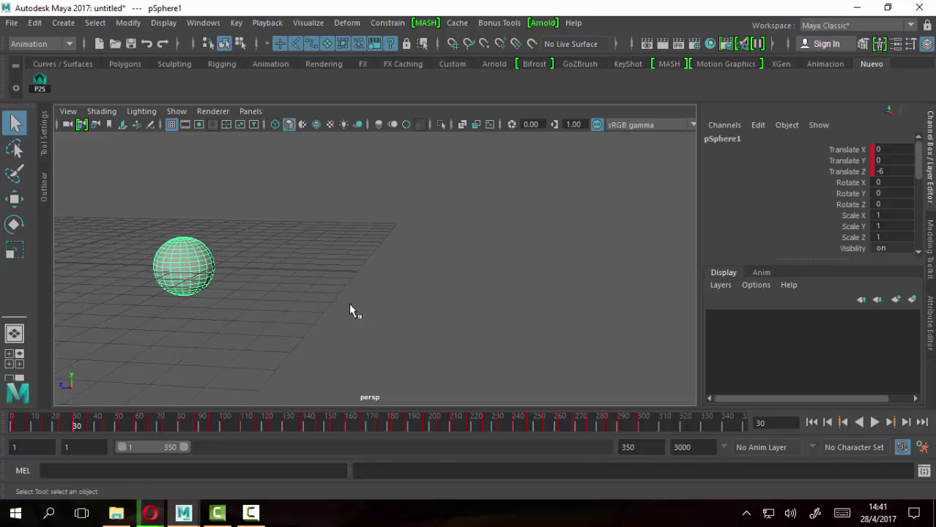
pyautogui.keyDown('alt'); pyautogui.moveTo(353, 312); pyautogui.dragTo(268, 286); pyautogui.keyUp('alt')
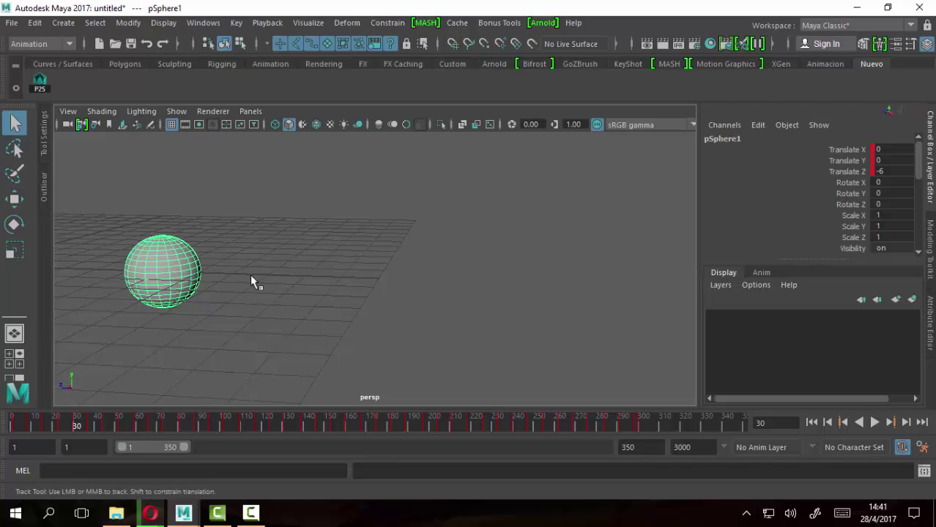
pyautogui.keyDown('alt'); pyautogui.moveTo(250, 274); pyautogui.dragTo(161, 194, button='right'); pyautogui.keyUp('alt')
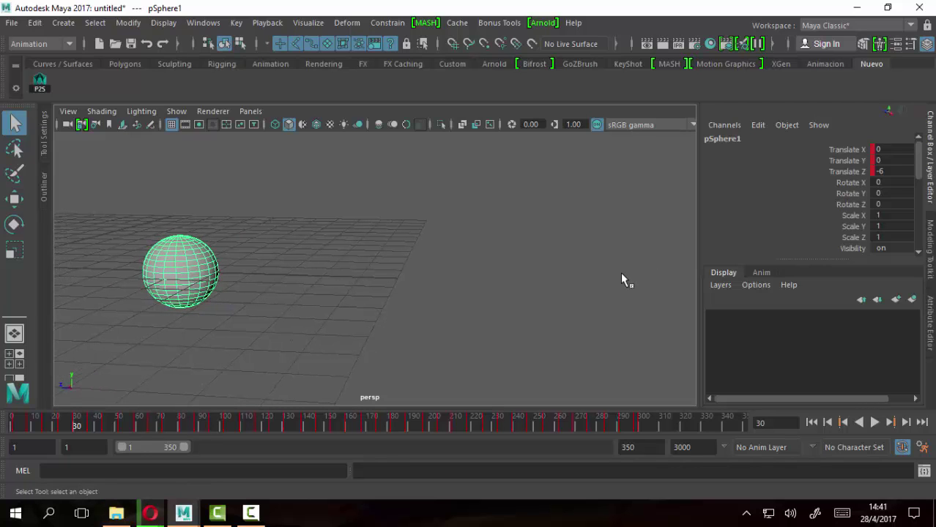